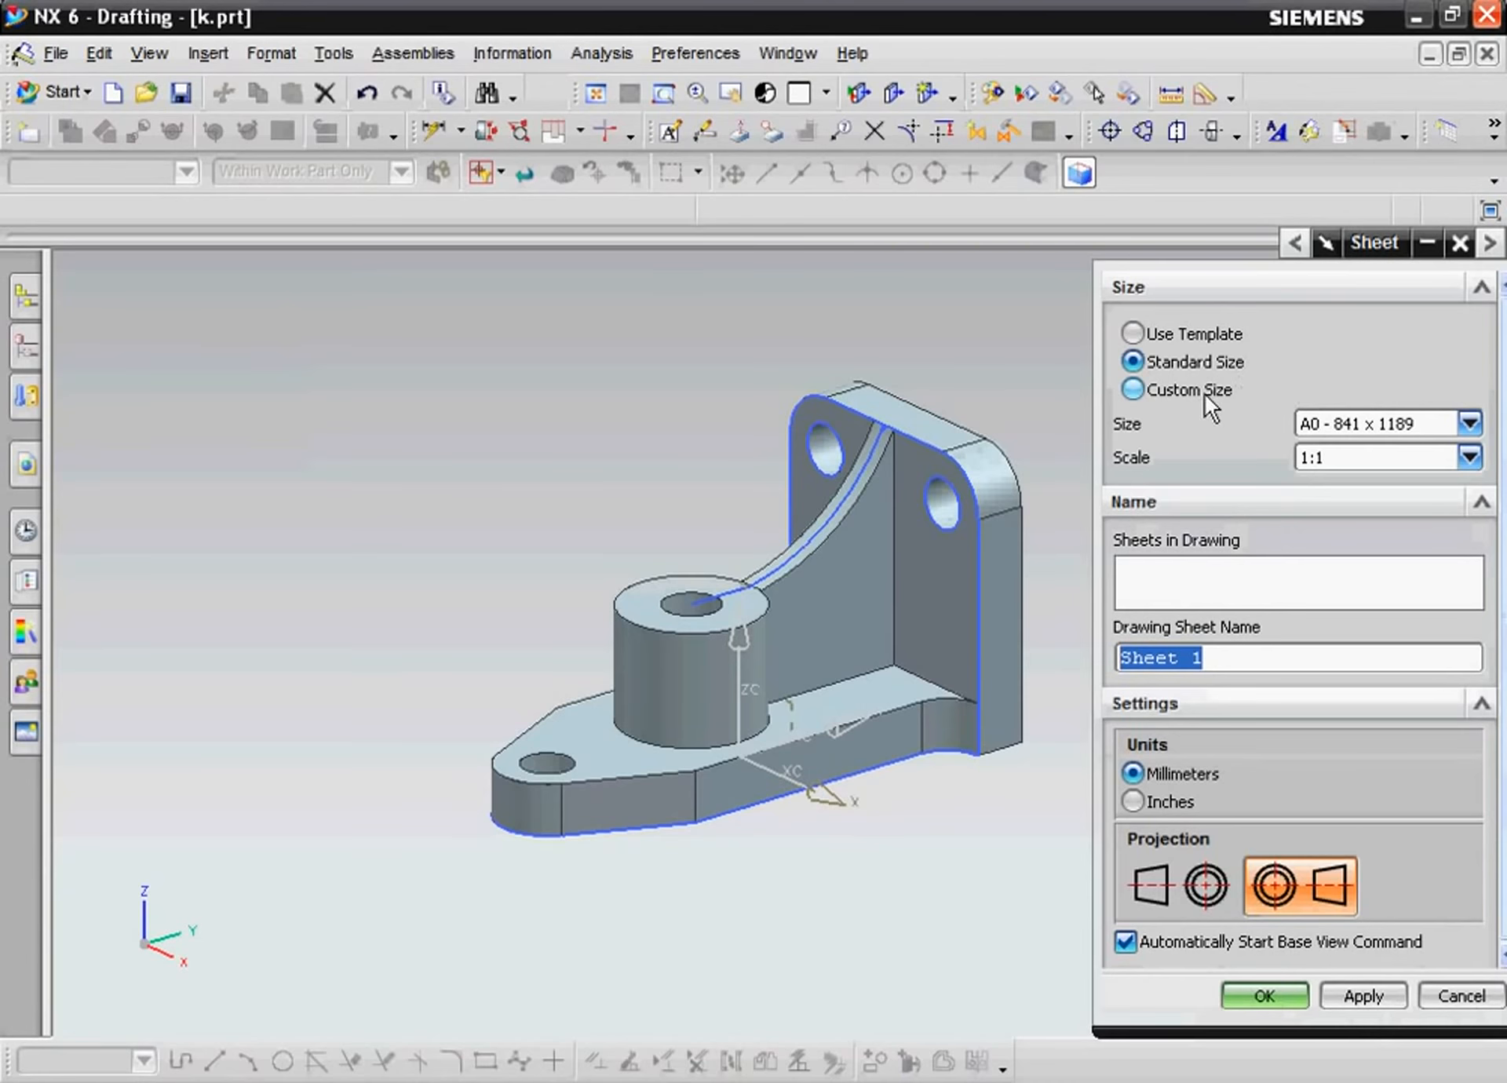
- Create Sheet 1 at the standard A4 - 210 x 297 size with a 1:1 scale
{"action": "left_click", "coordinate": [1468, 428]}
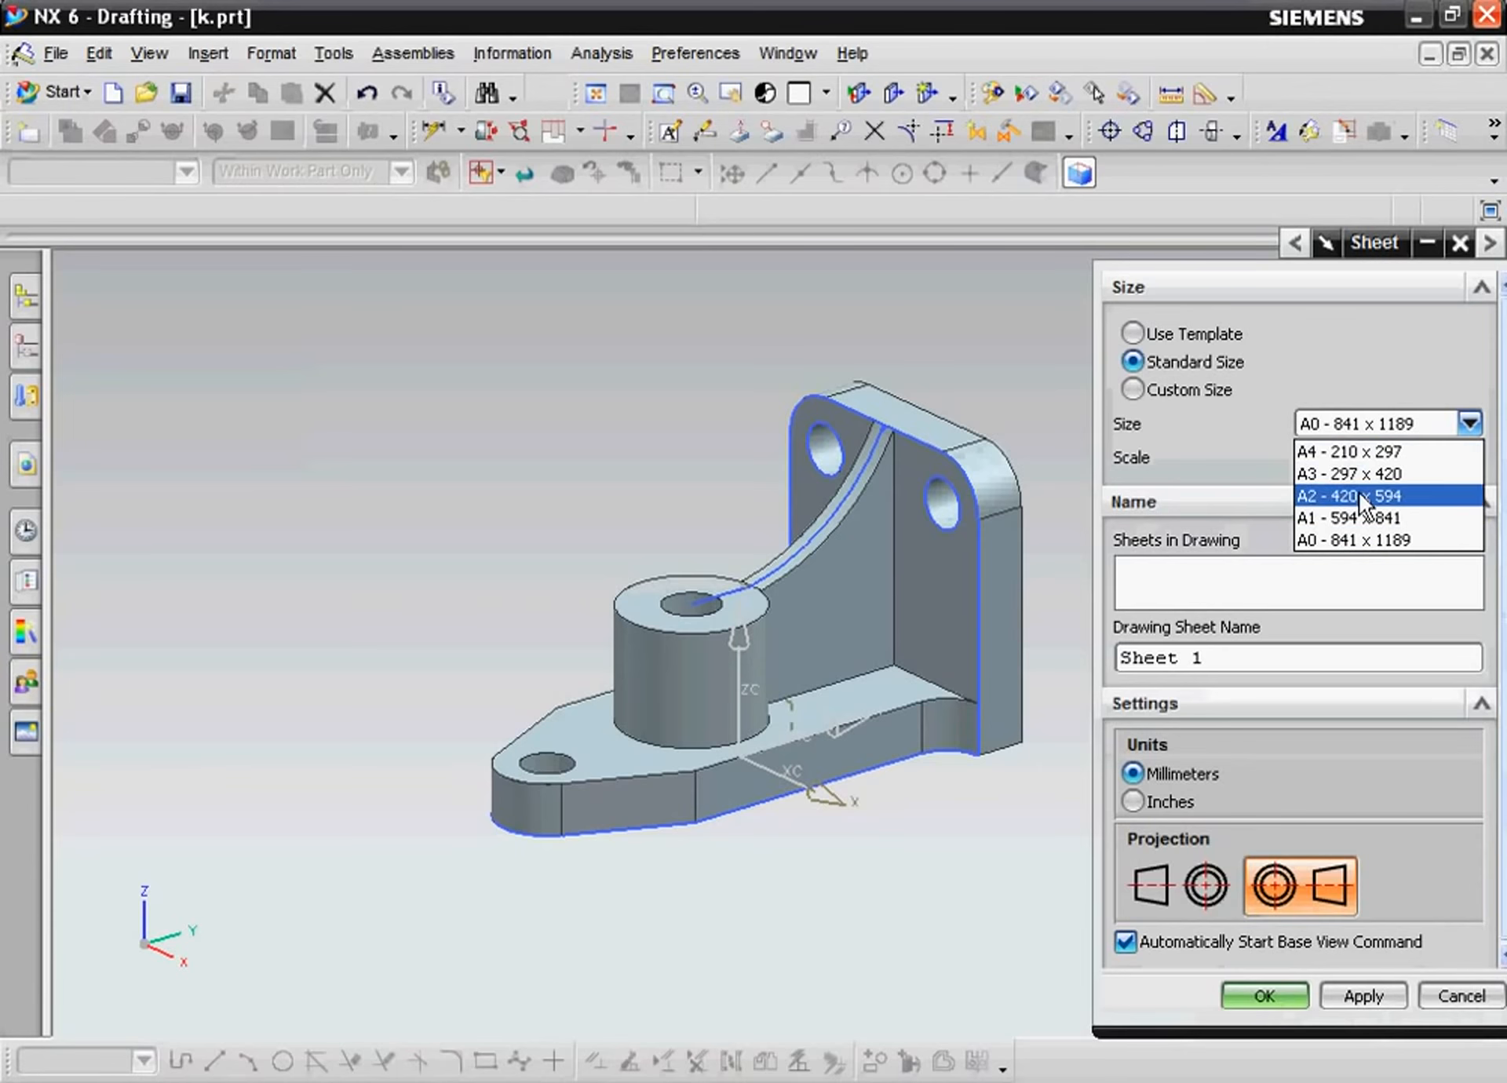
{"action": "left_click", "coordinate": [1377, 453]}
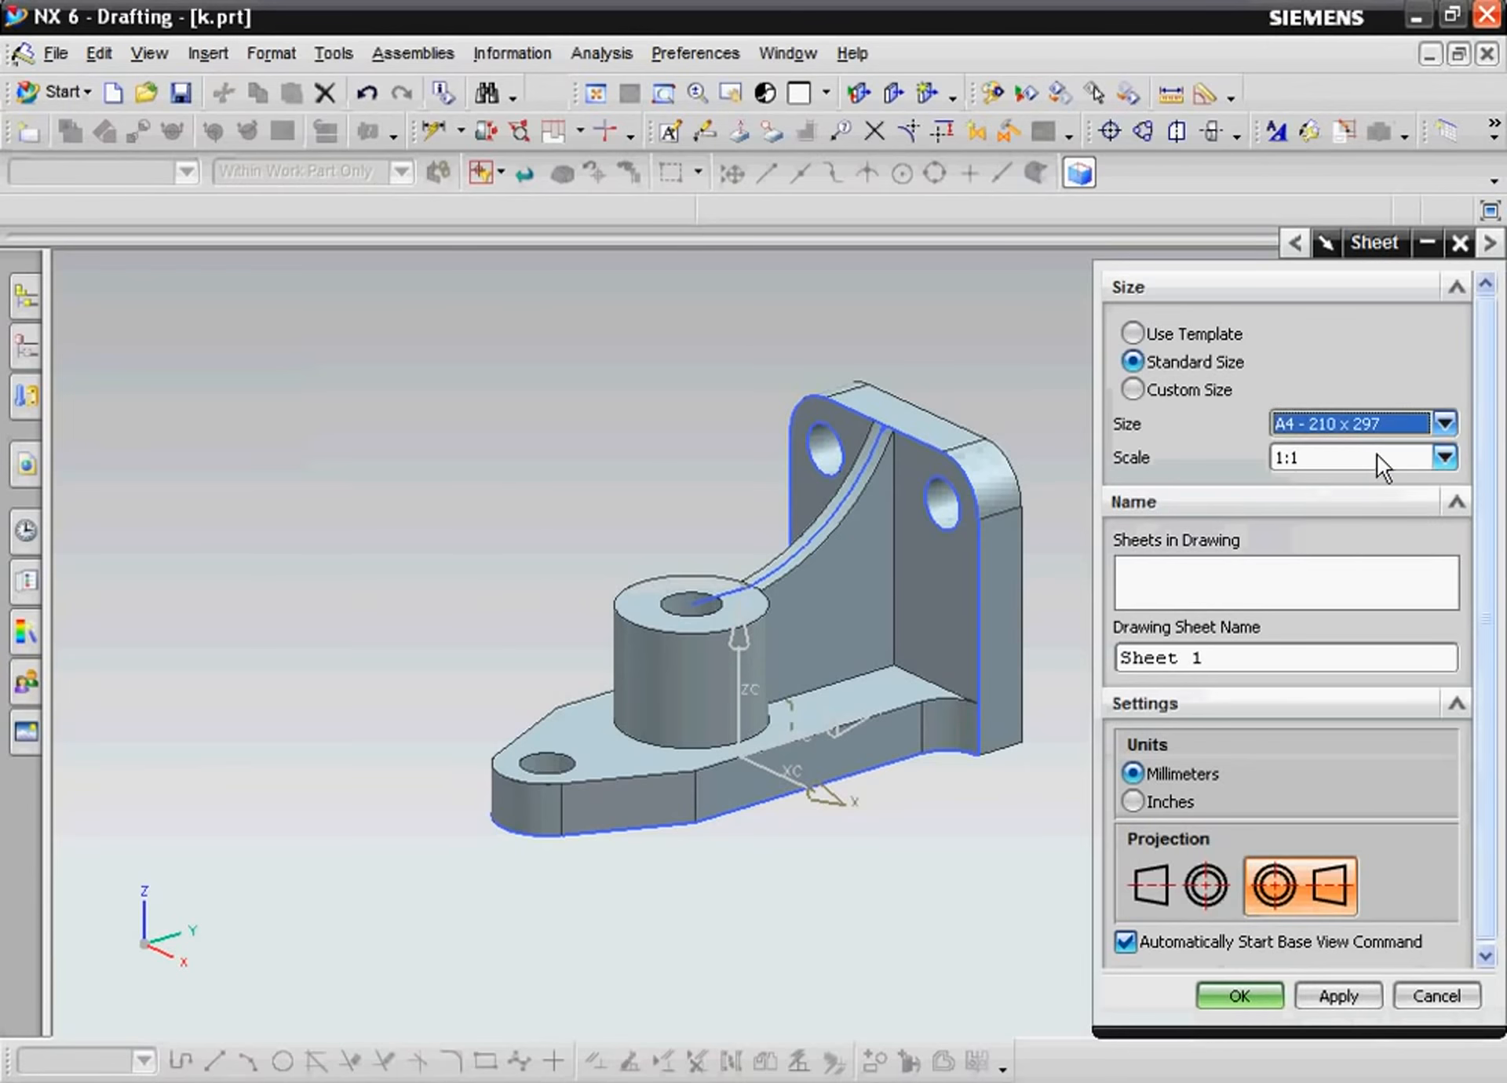
{"action": "left_click", "coordinate": [1377, 454]}
{"action": "left_click", "coordinate": [1377, 455]}
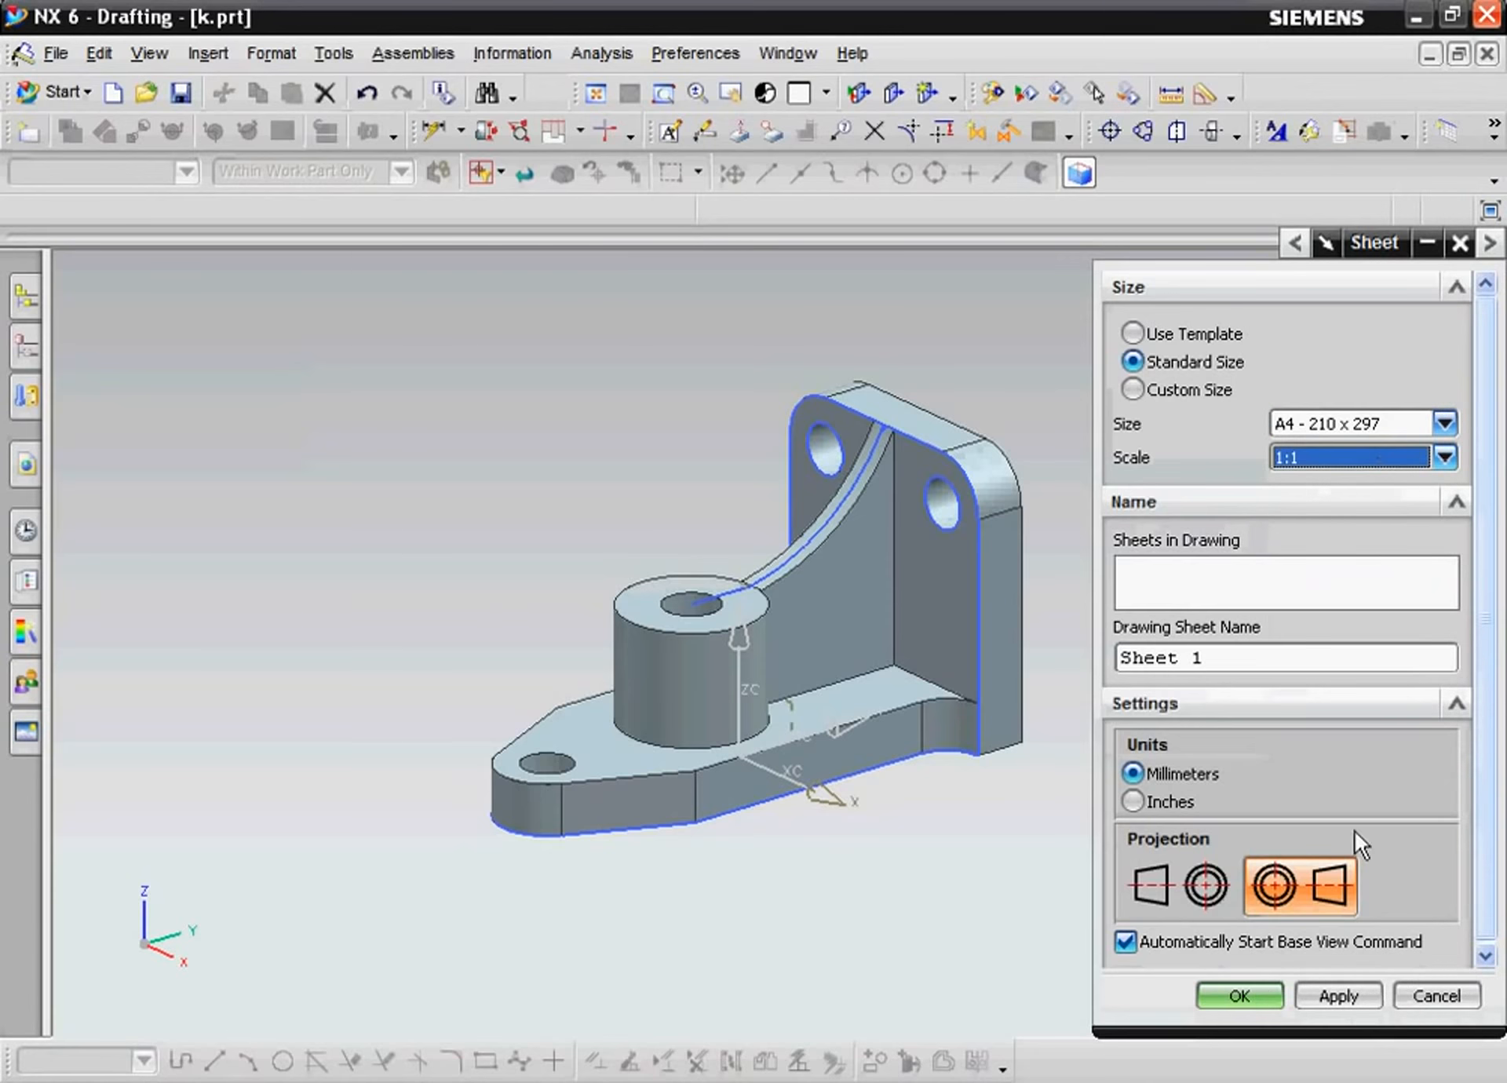
{"action": "middle_click", "coordinate": [1276, 887]}
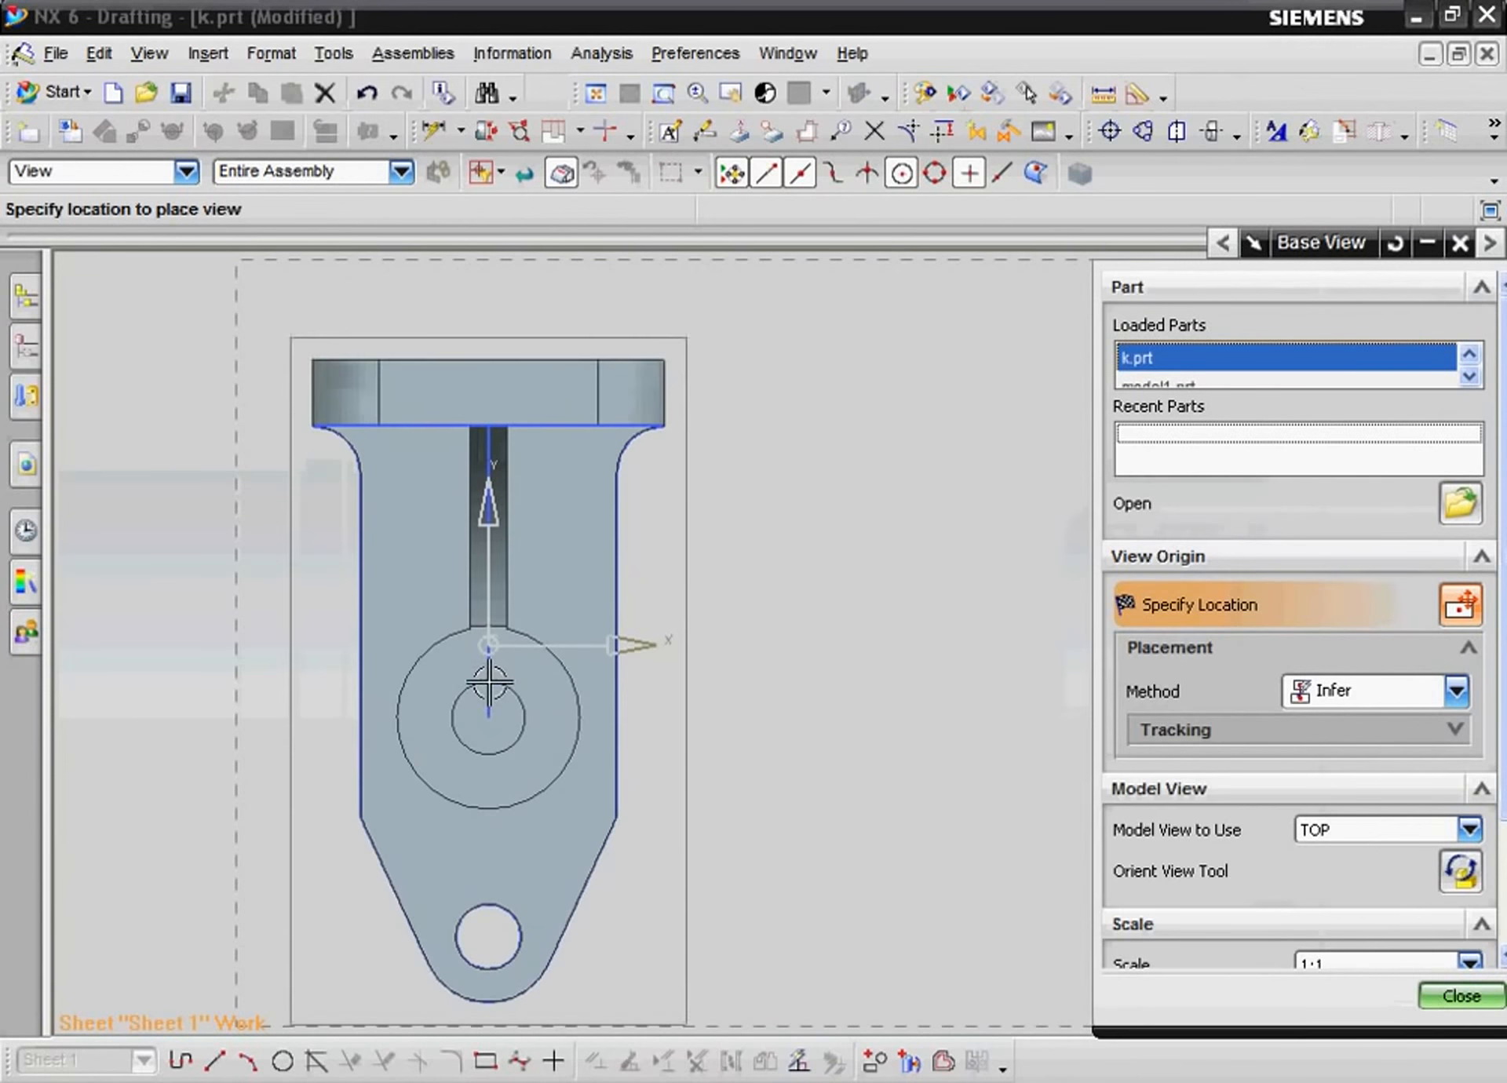
- Set the scale of the base view being placed to 1:2
{"action": "left_click", "coordinate": [1399, 835]}
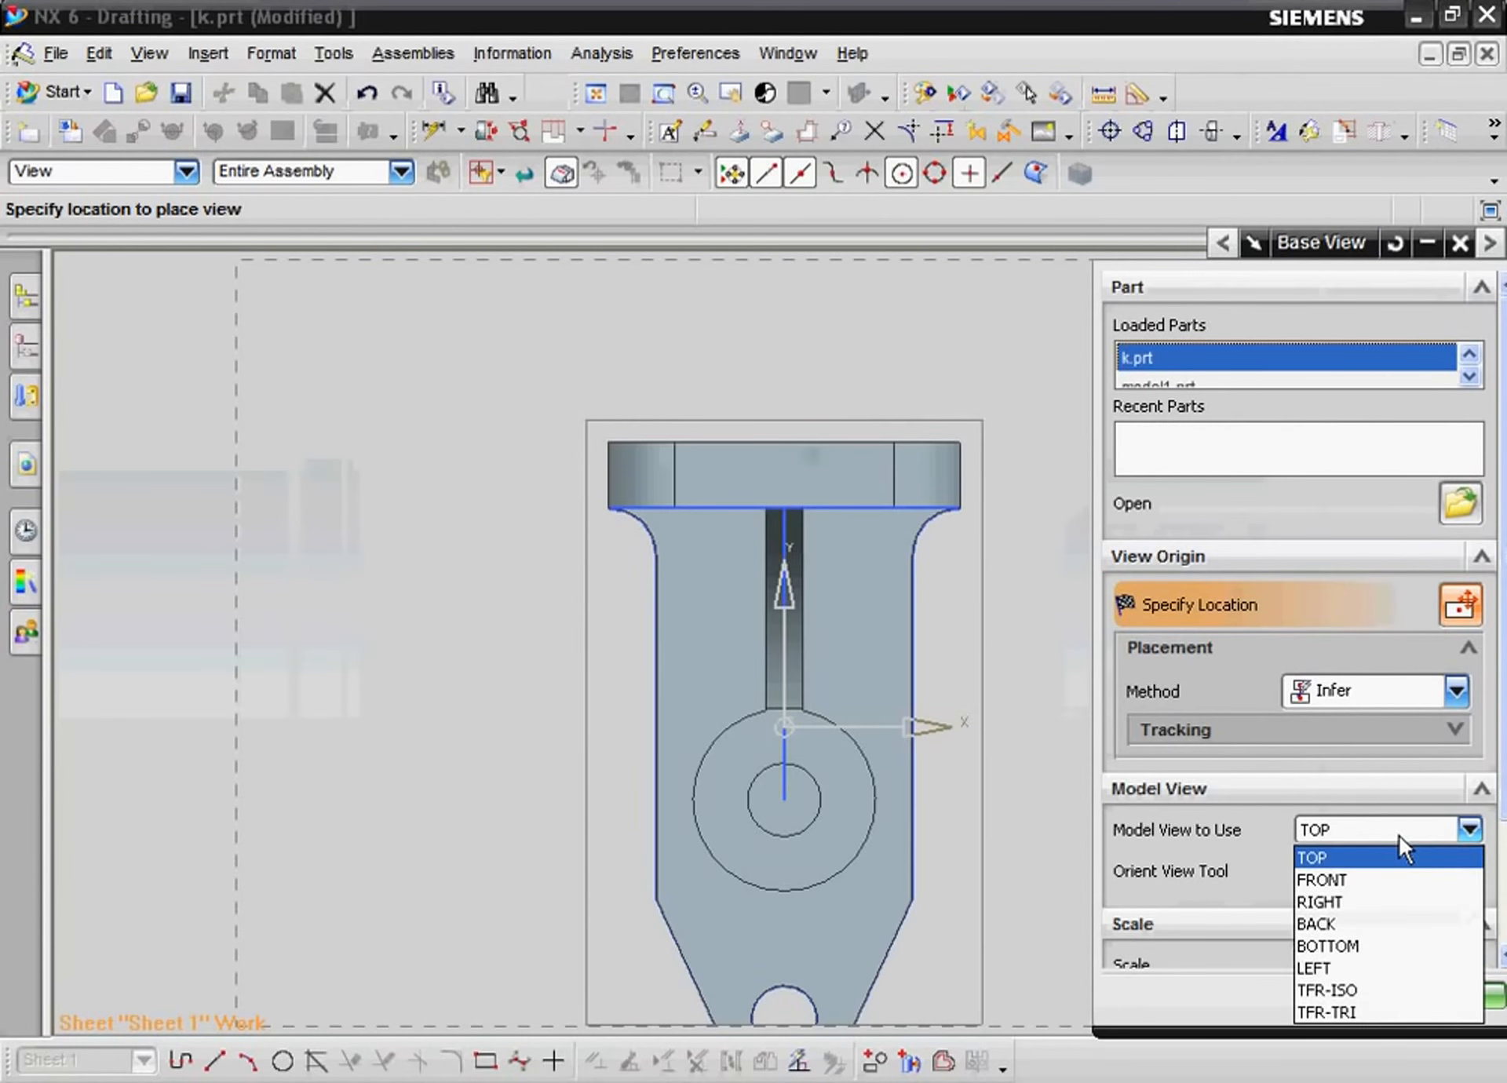
{"action": "left_click", "coordinate": [1399, 835]}
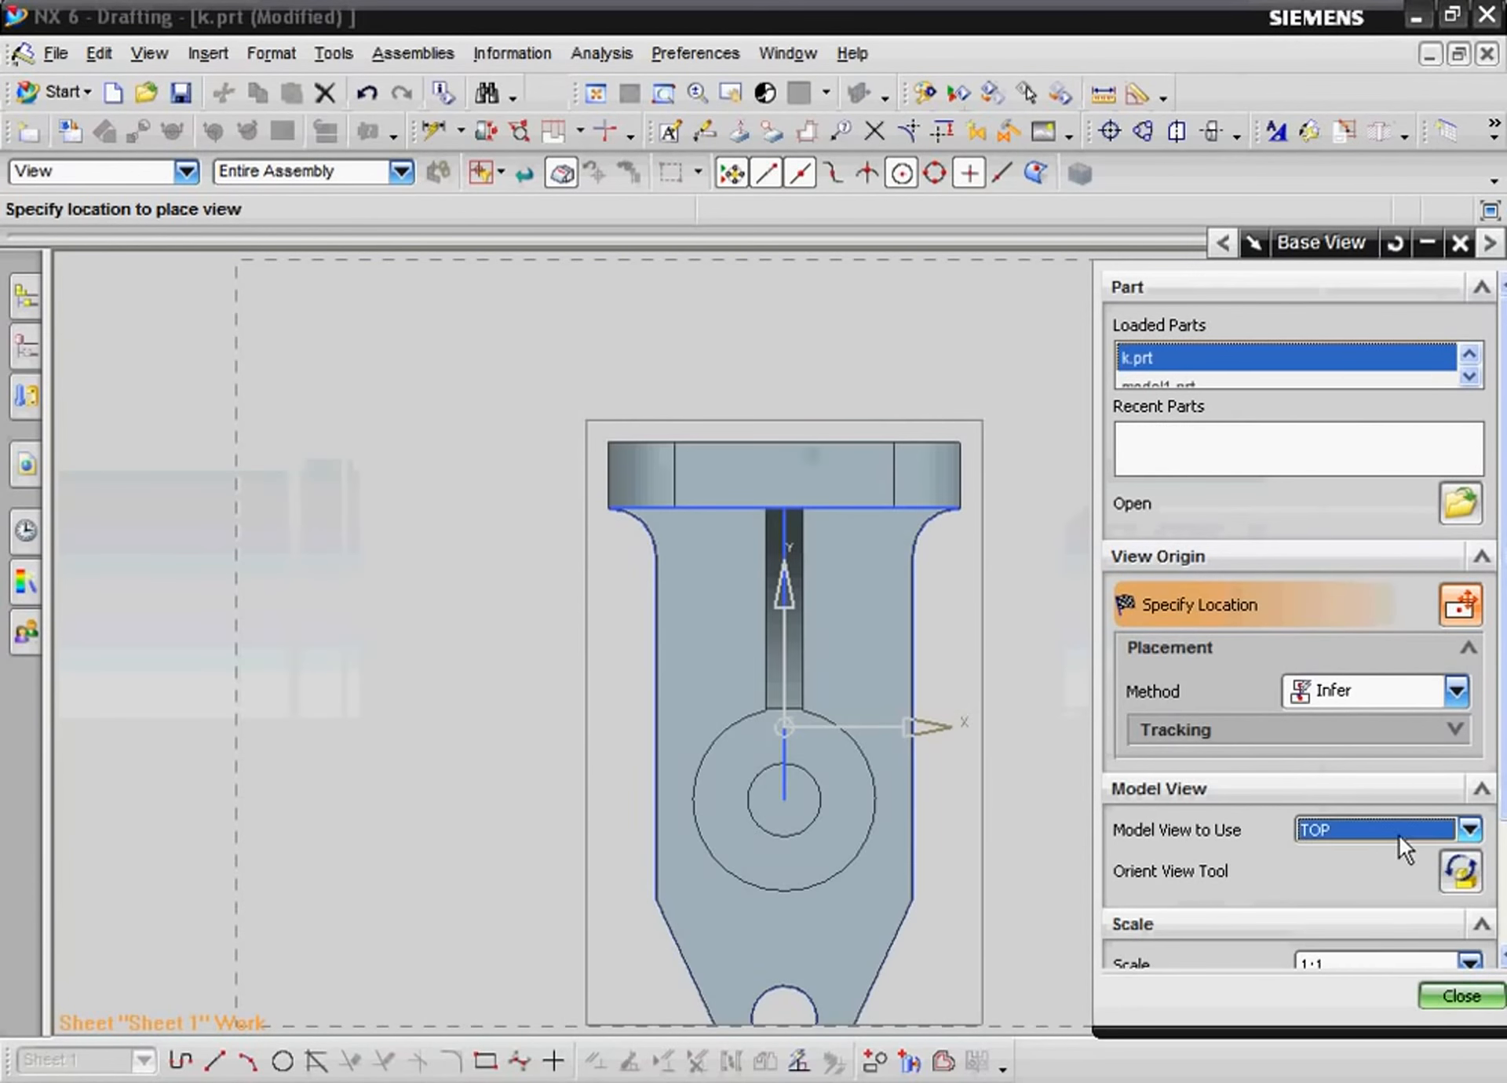
{"action": "scroll", "coordinate": [1375, 914], "scroll_direction": "down", "scroll_amount": 3}
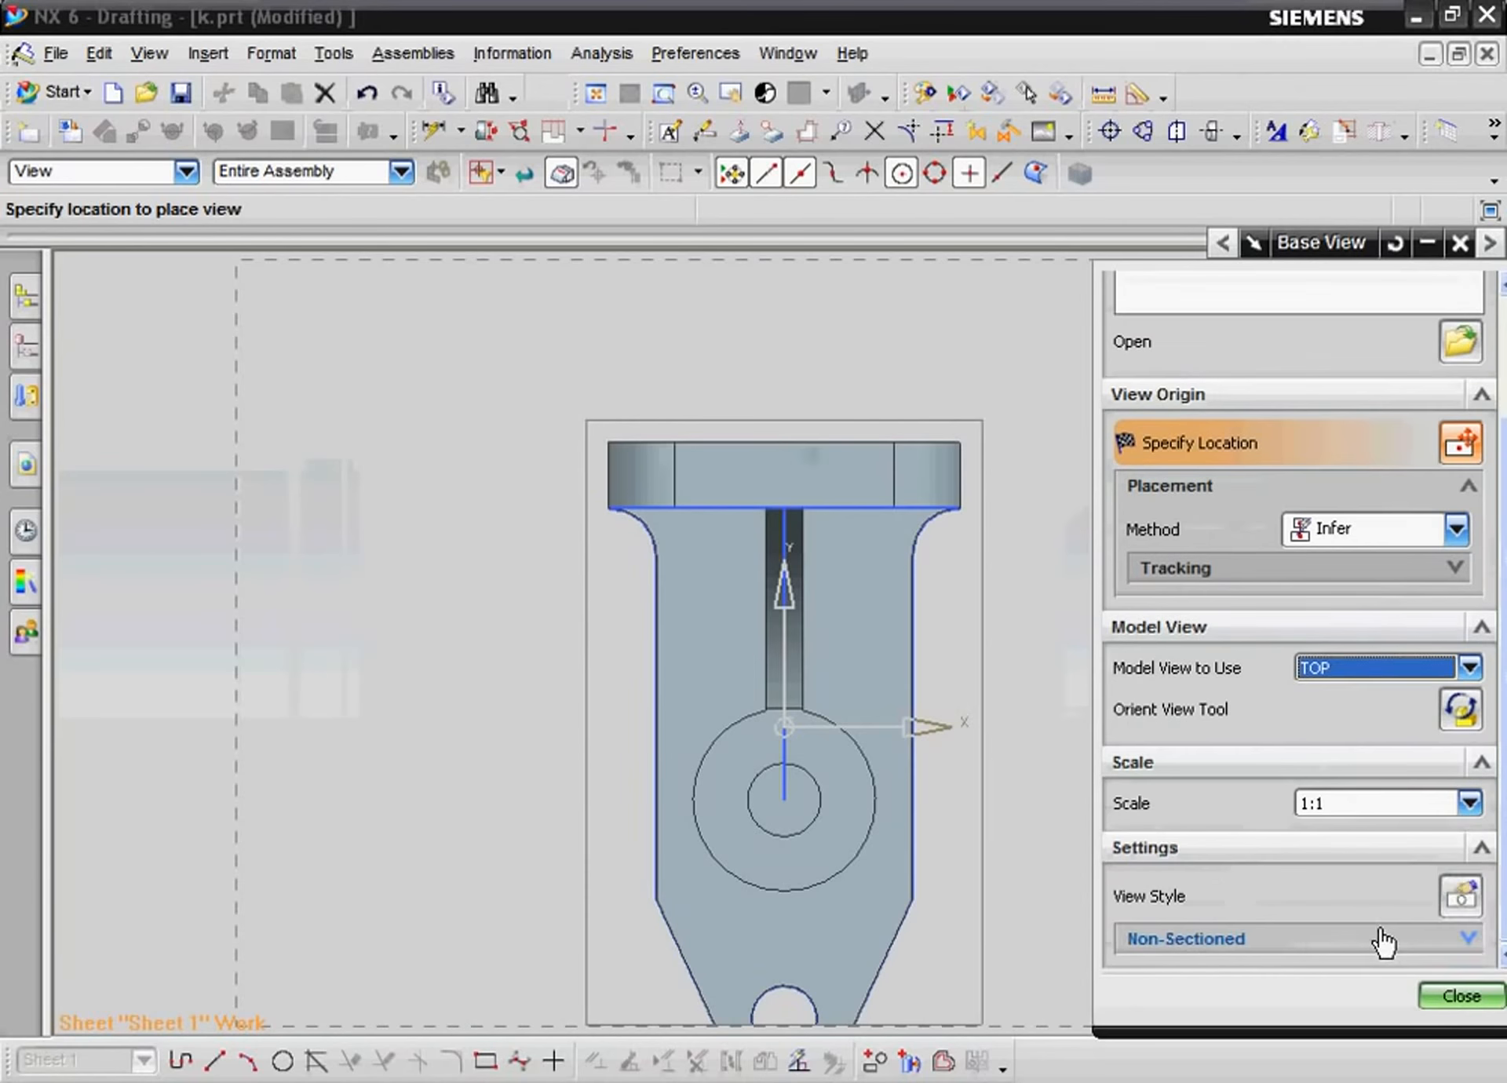
{"action": "left_click", "coordinate": [1433, 807]}
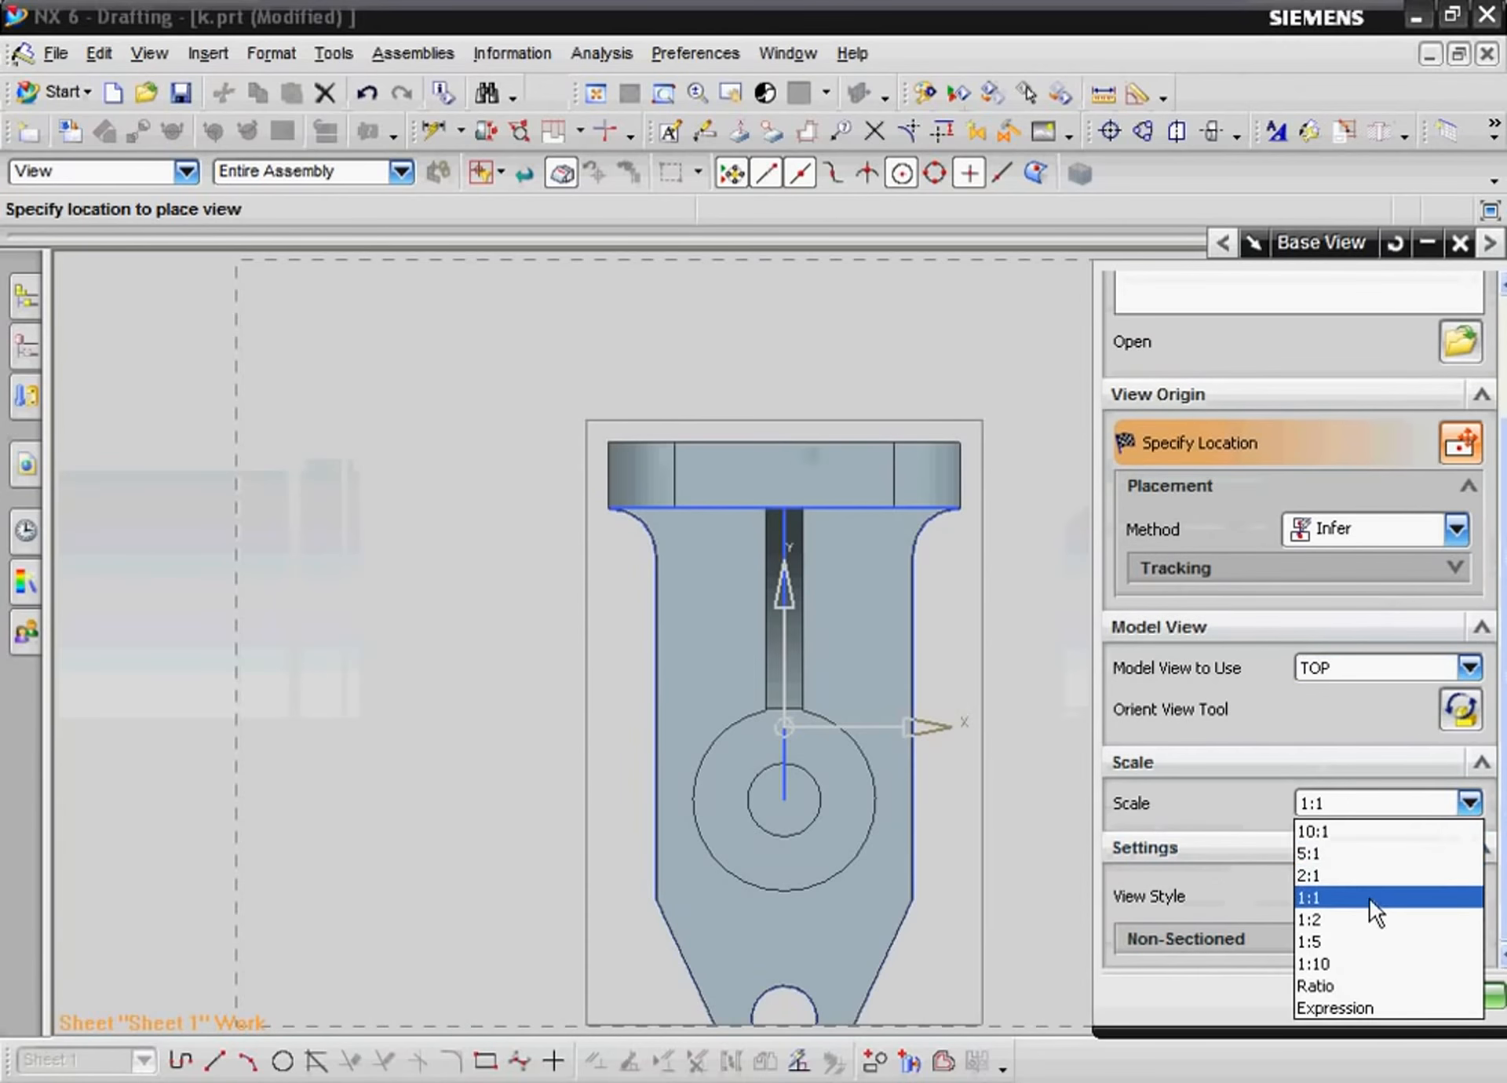
{"action": "left_click", "coordinate": [1338, 918]}
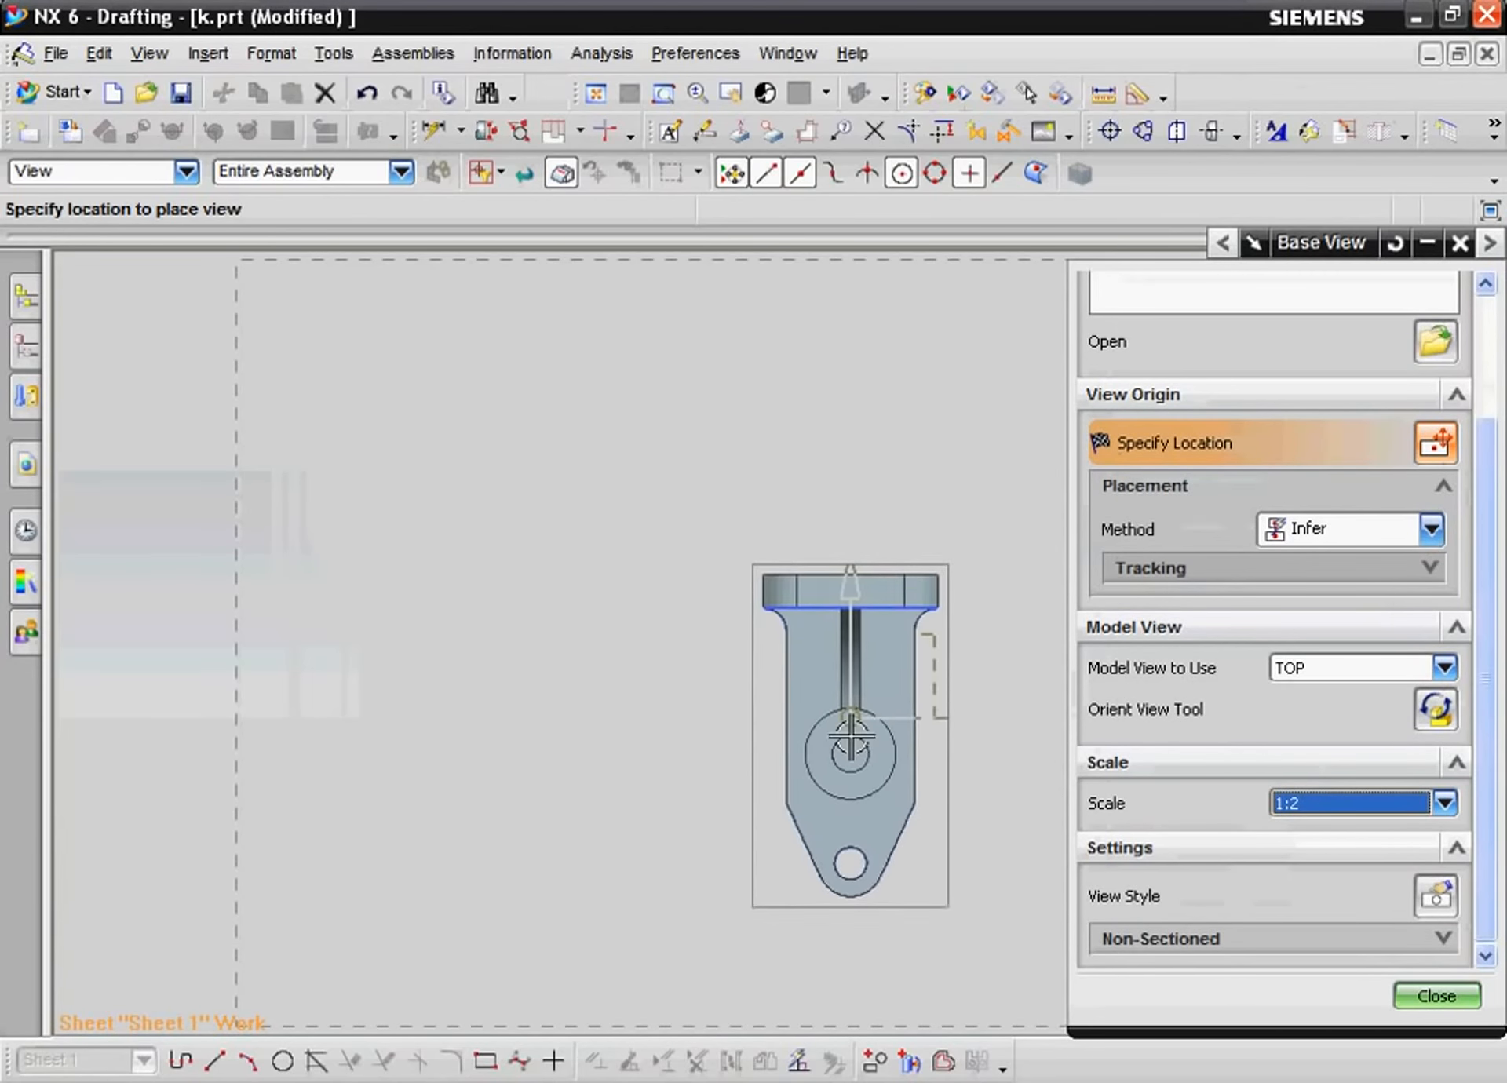
- Preview the RIGHT and FRONT model views, and place the LEFT one as the base view in the sheet's lower-left area
{"action": "left_click", "coordinate": [1370, 669]}
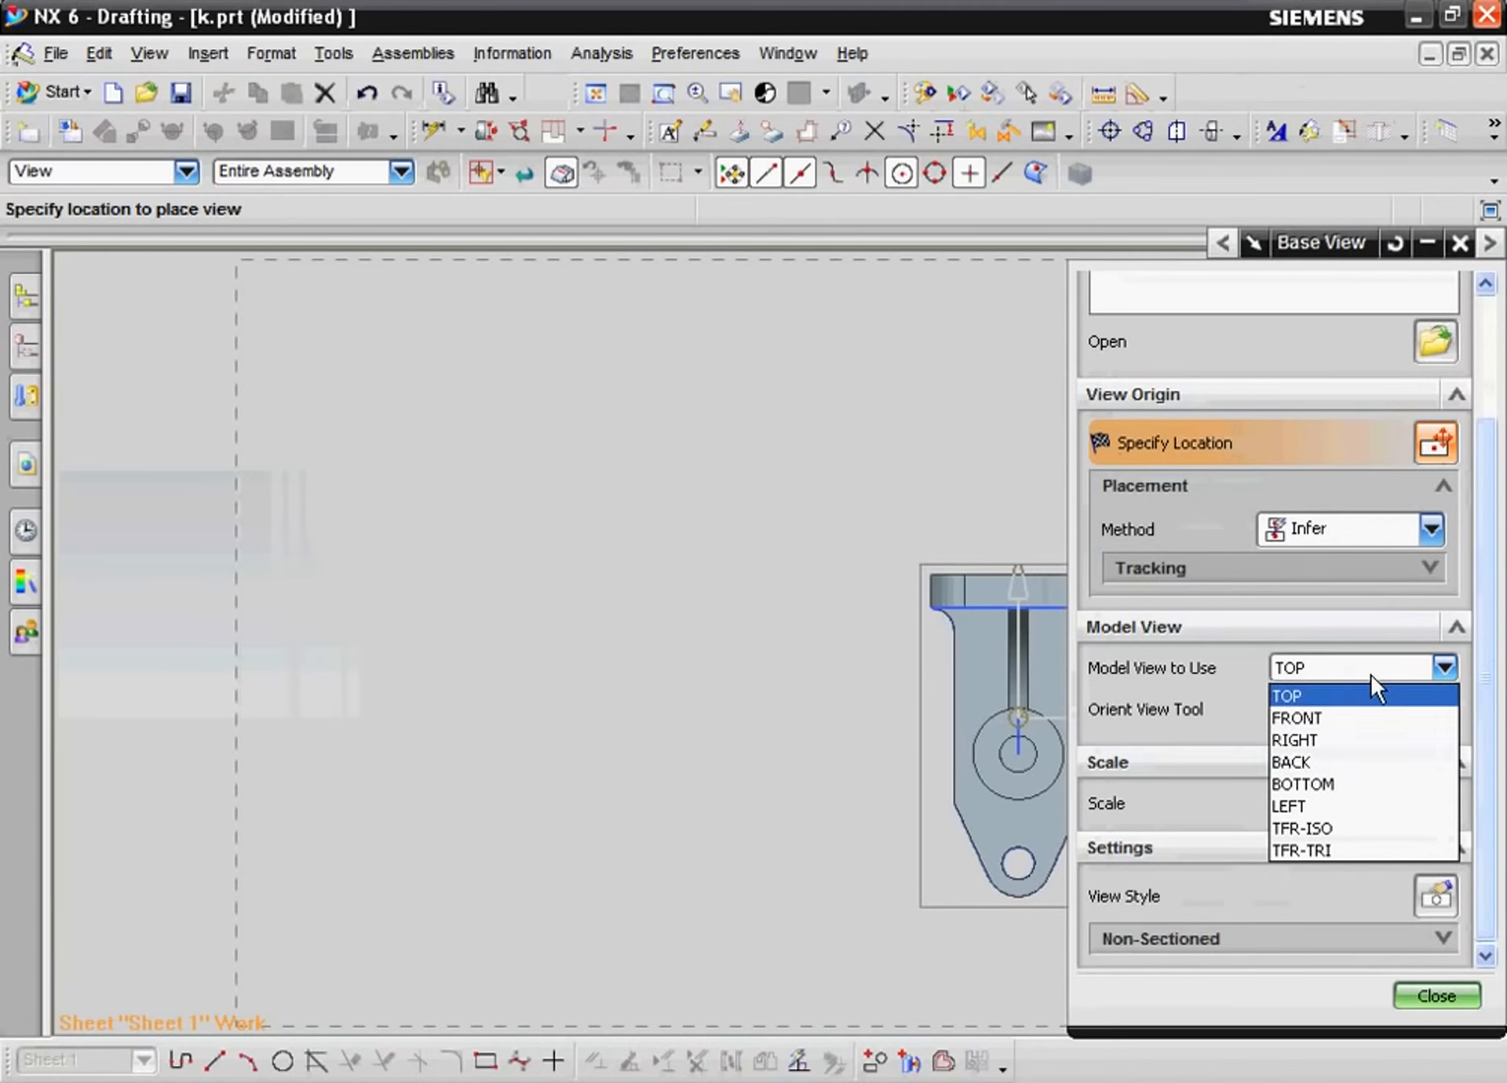
{"action": "left_click", "coordinate": [1370, 741]}
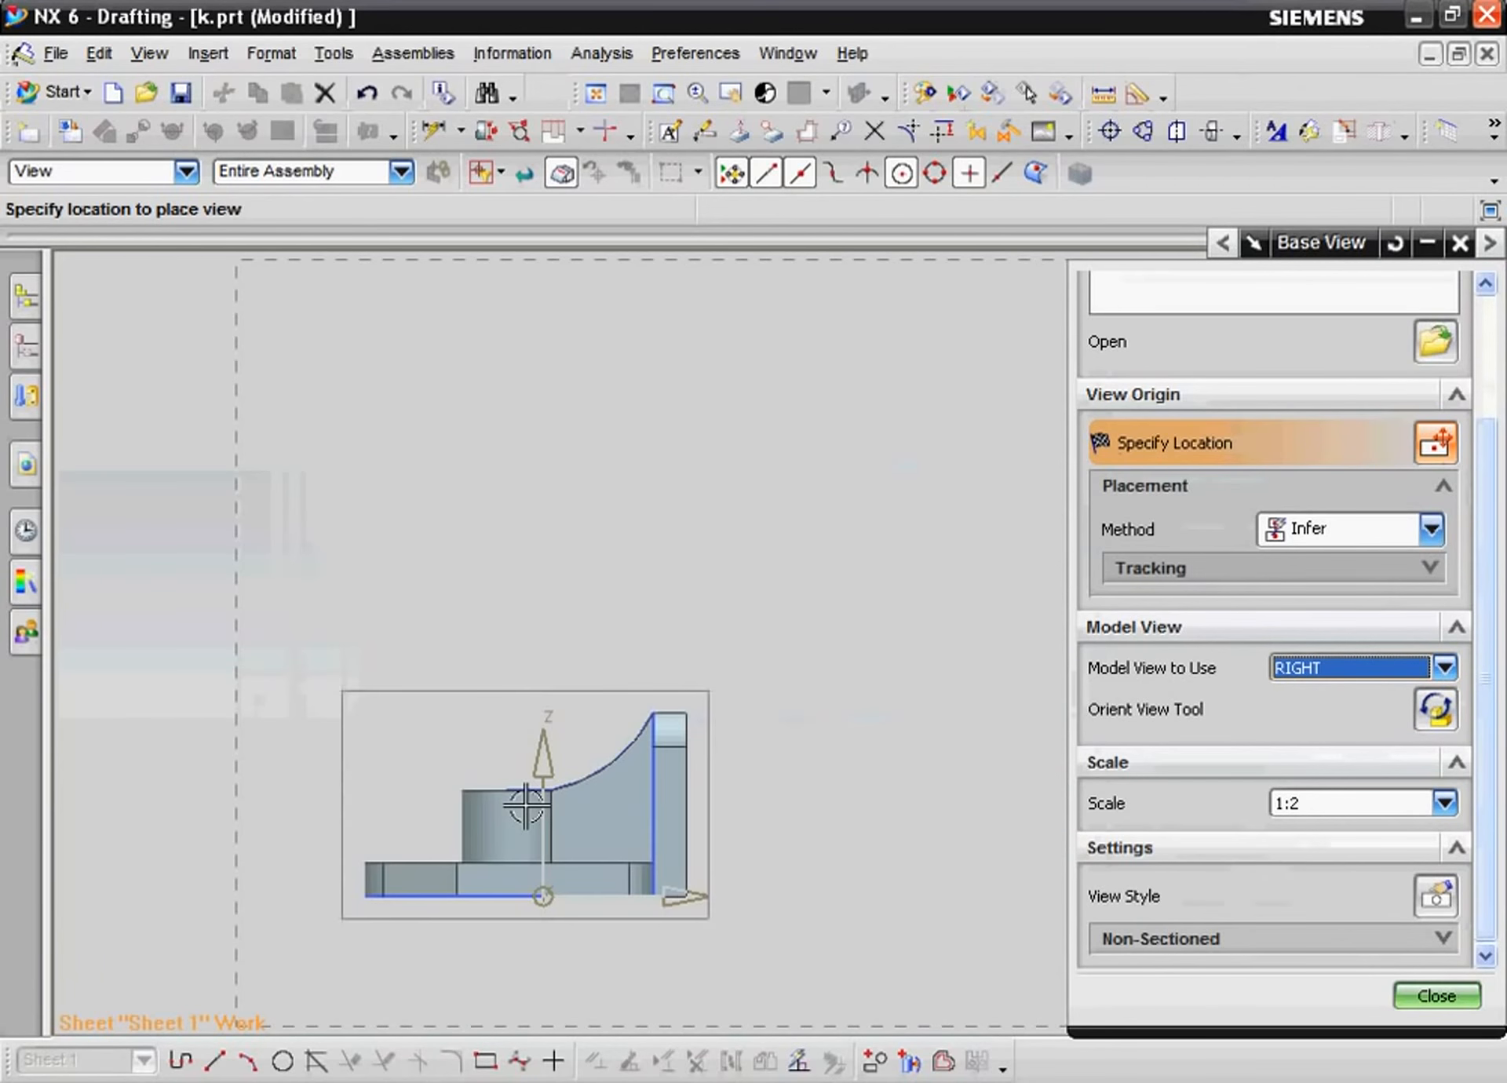
{"action": "left_click", "coordinate": [1396, 668]}
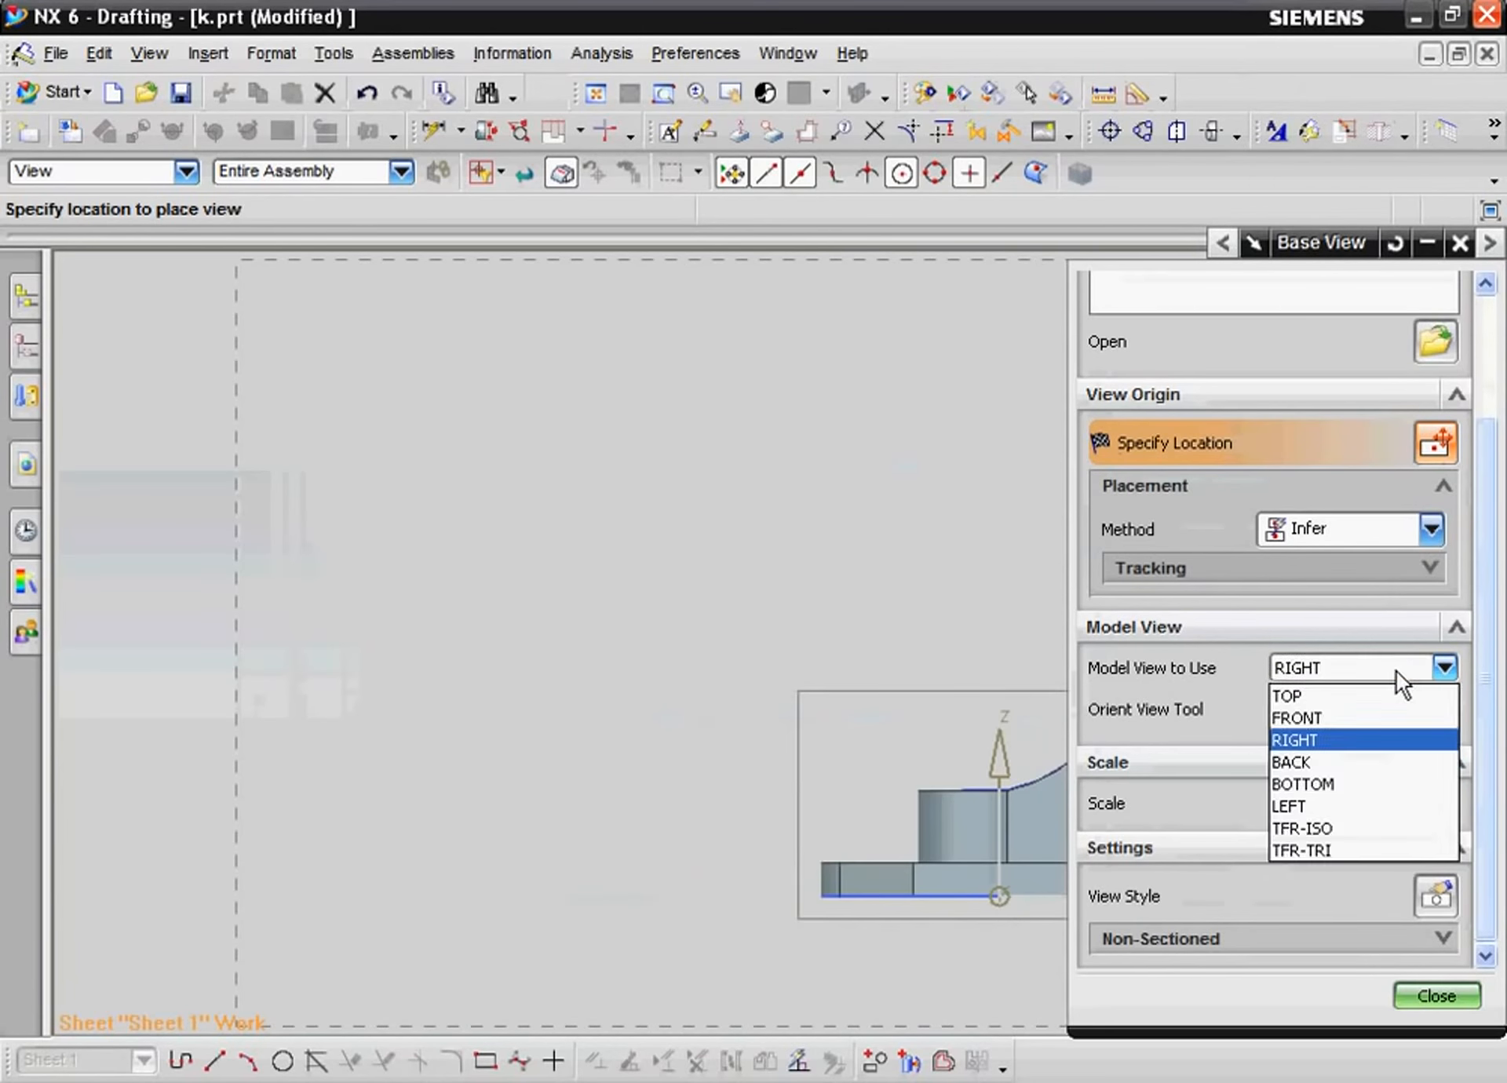
{"action": "left_click", "coordinate": [1364, 717]}
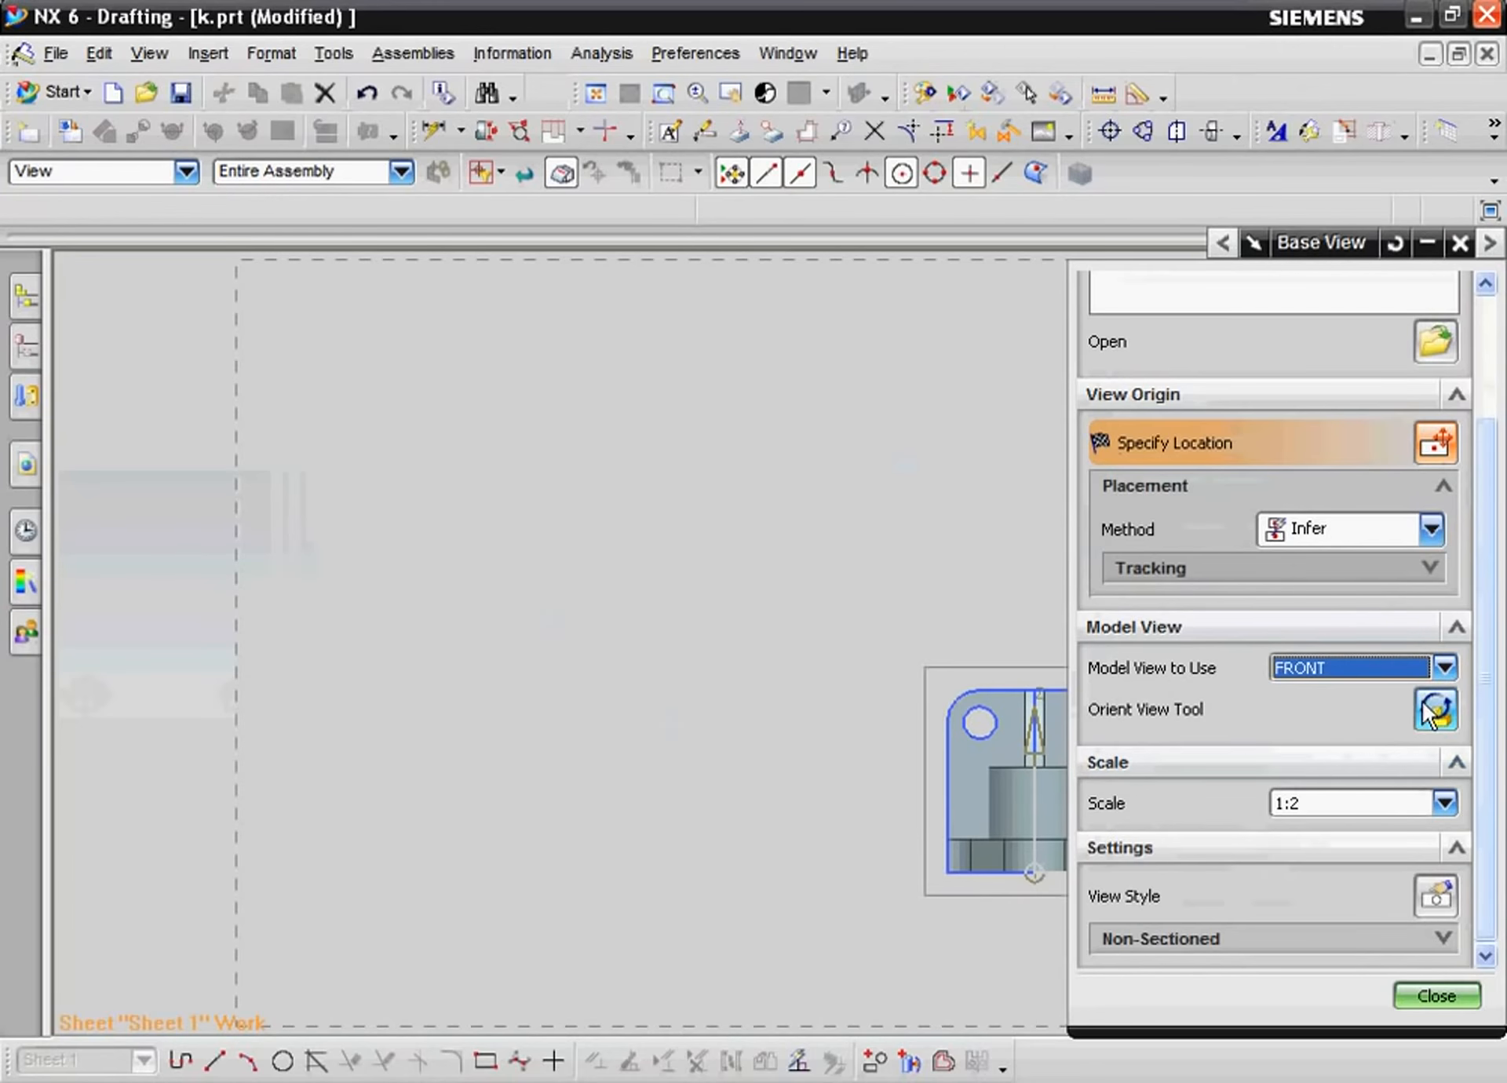
{"action": "left_click", "coordinate": [1407, 673]}
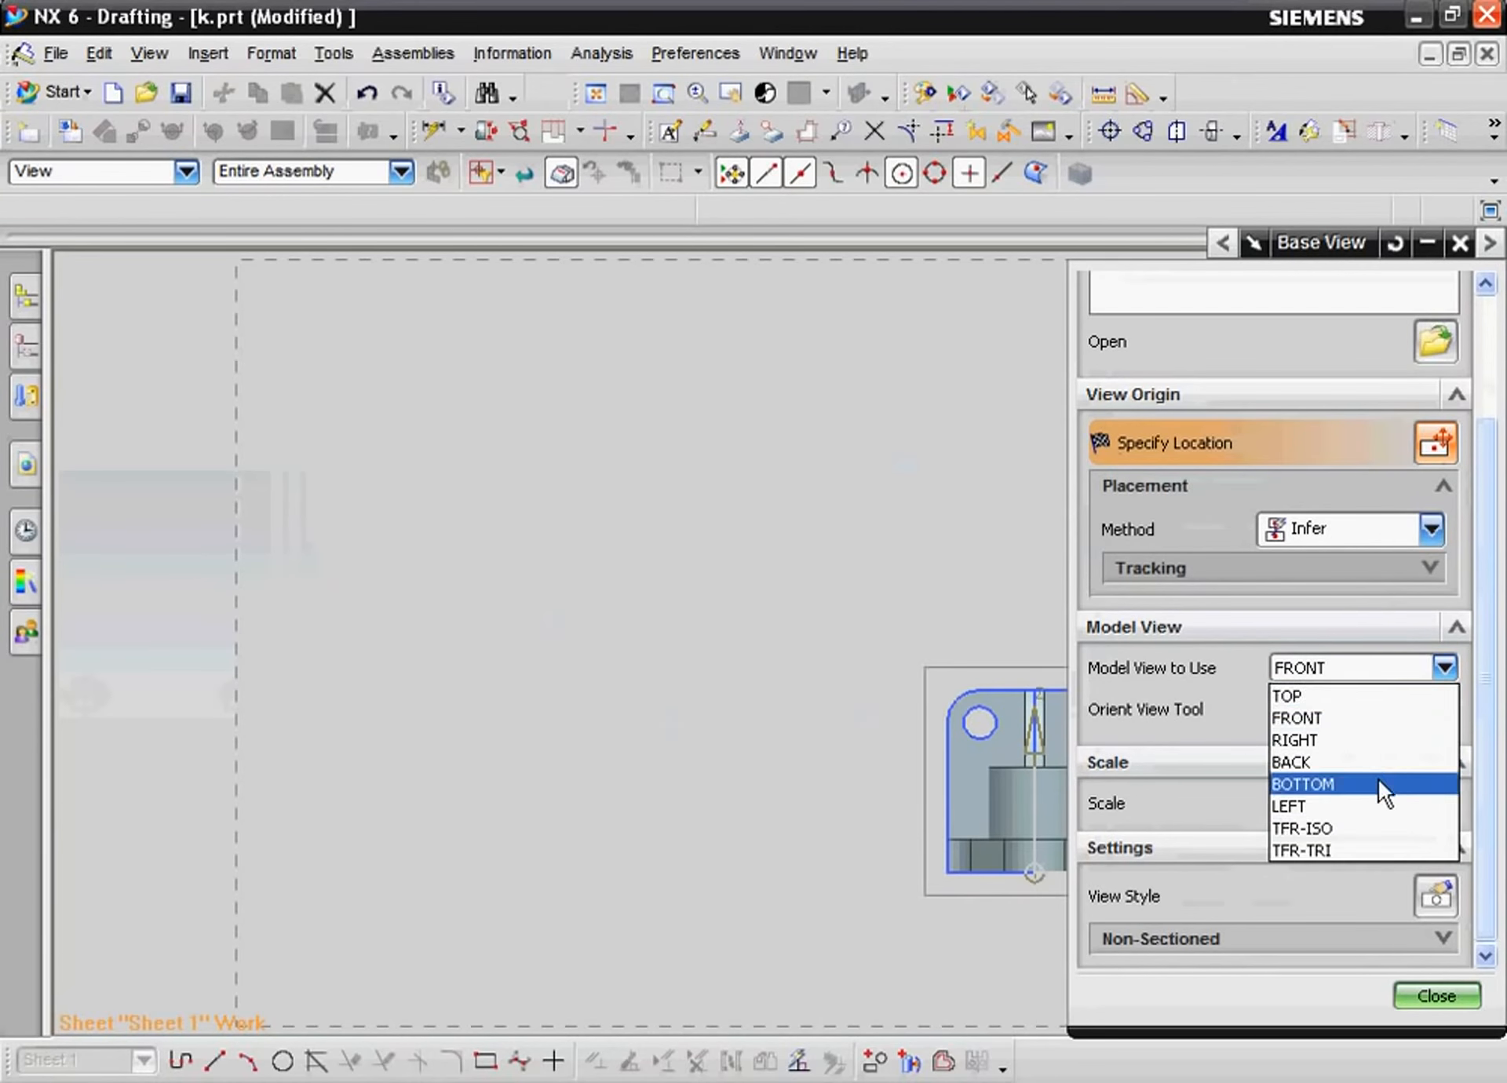
{"action": "left_click", "coordinate": [1366, 808]}
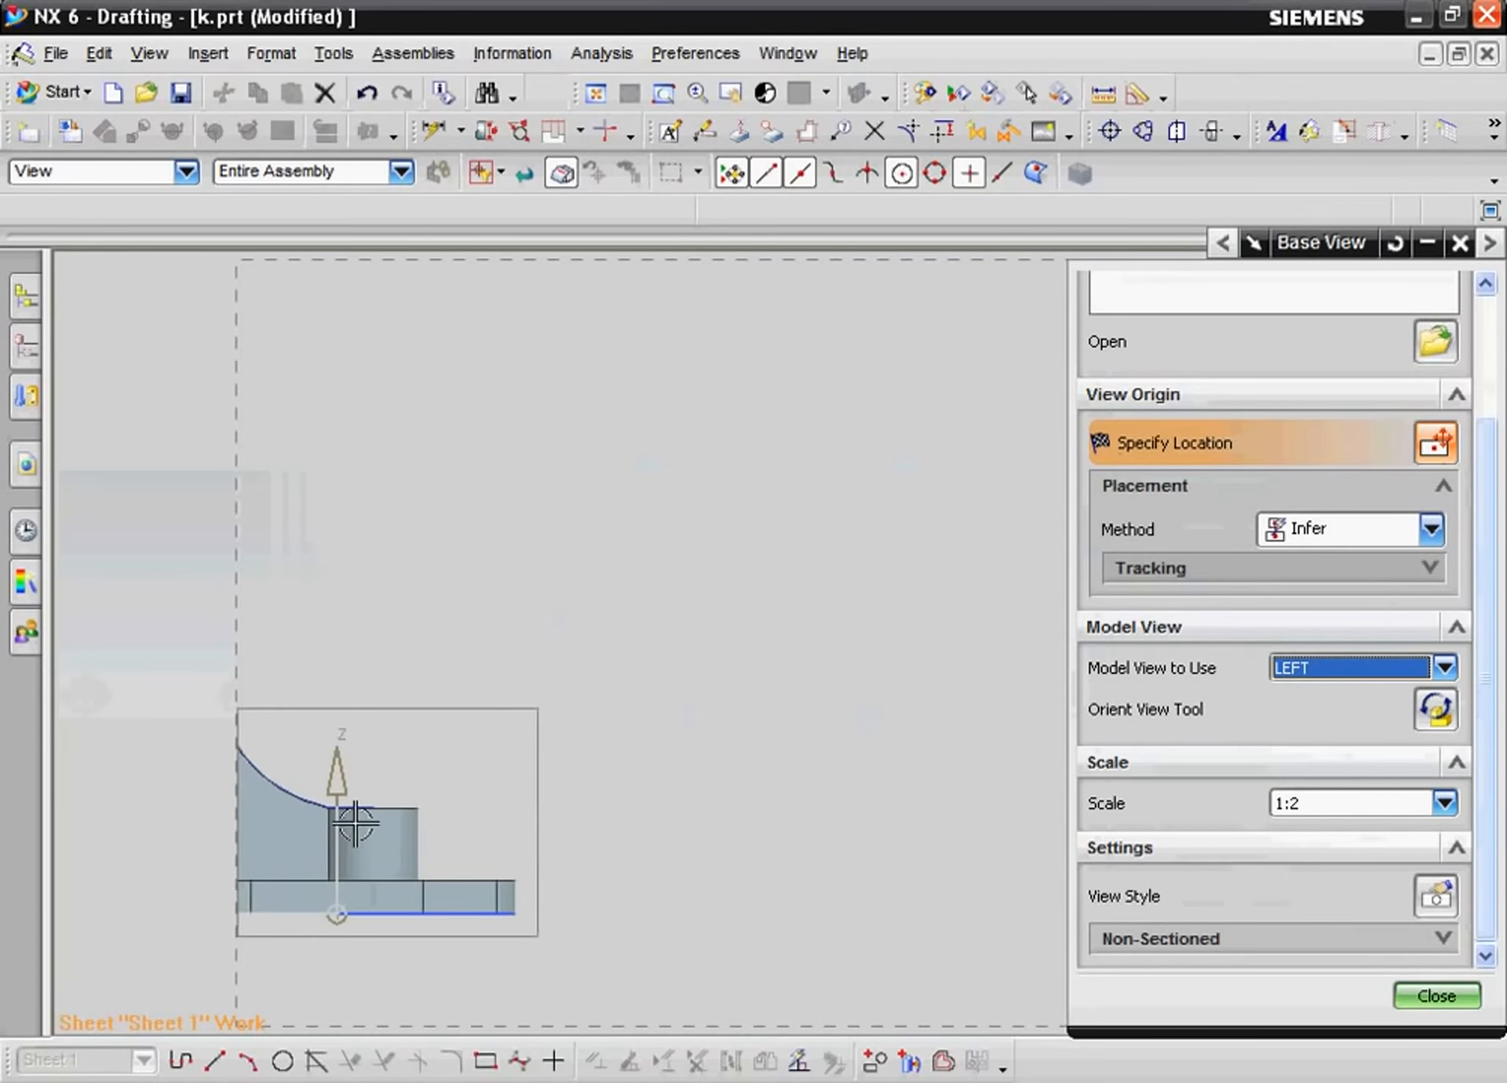
{"action": "left_click", "coordinate": [569, 787]}
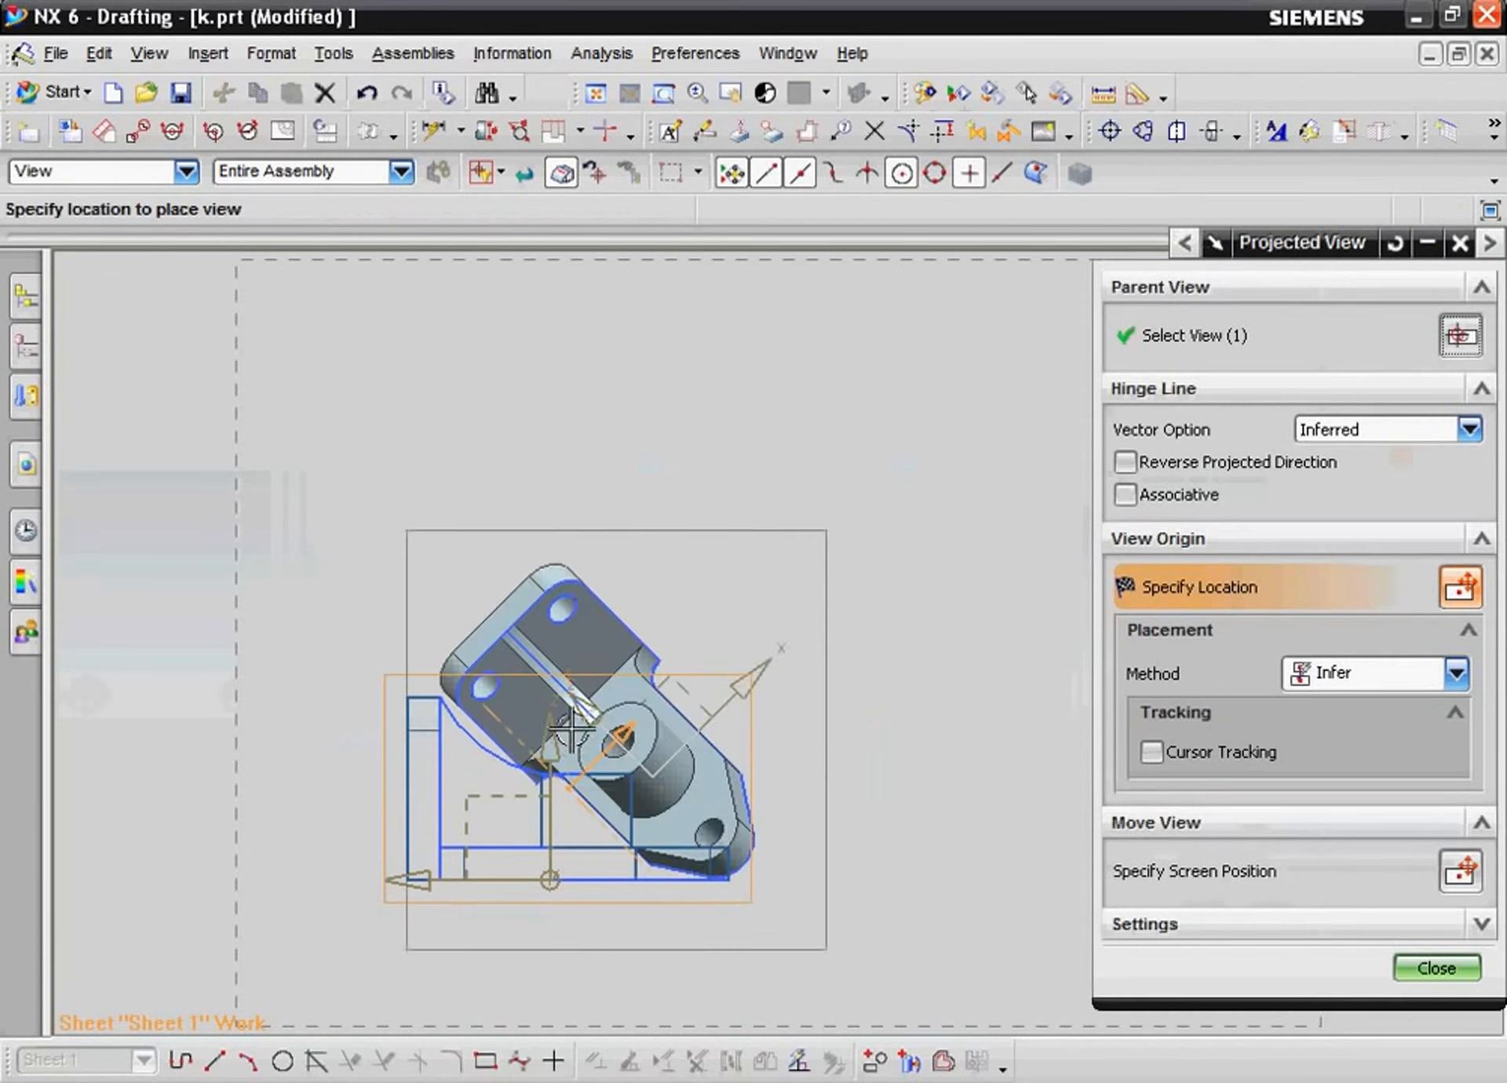
- Place two projected views of the base view, one directly above it and one to its right, and end the projection
{"action": "left_click", "coordinate": [656, 440]}
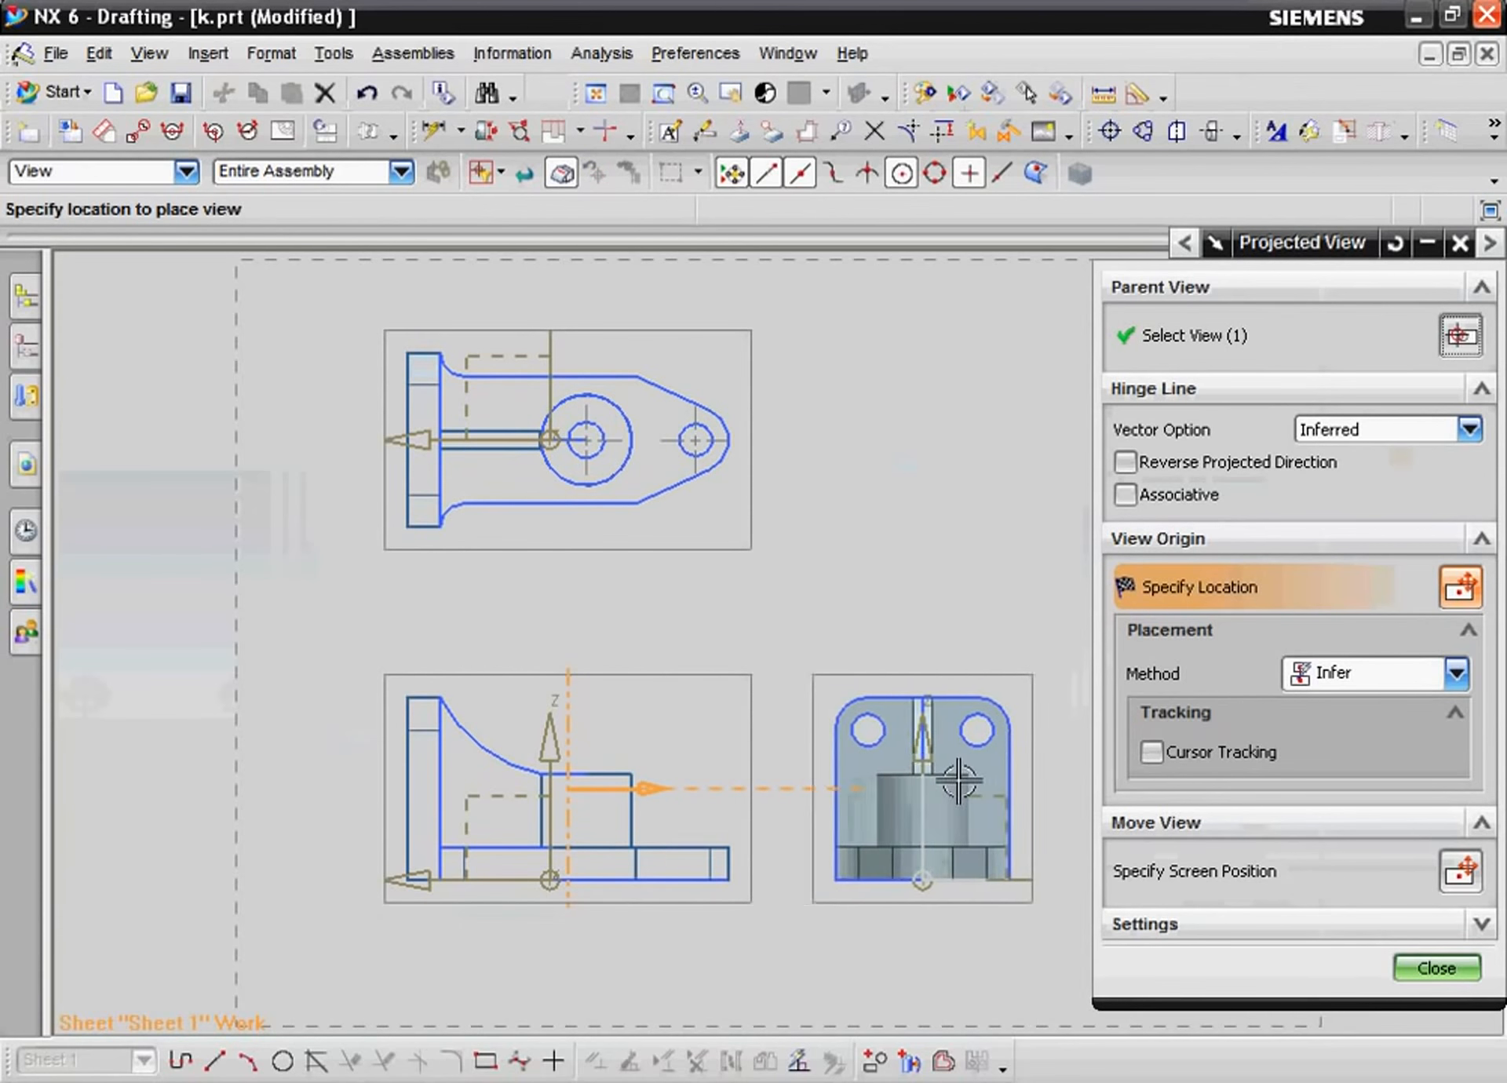
{"action": "left_click", "coordinate": [961, 781]}
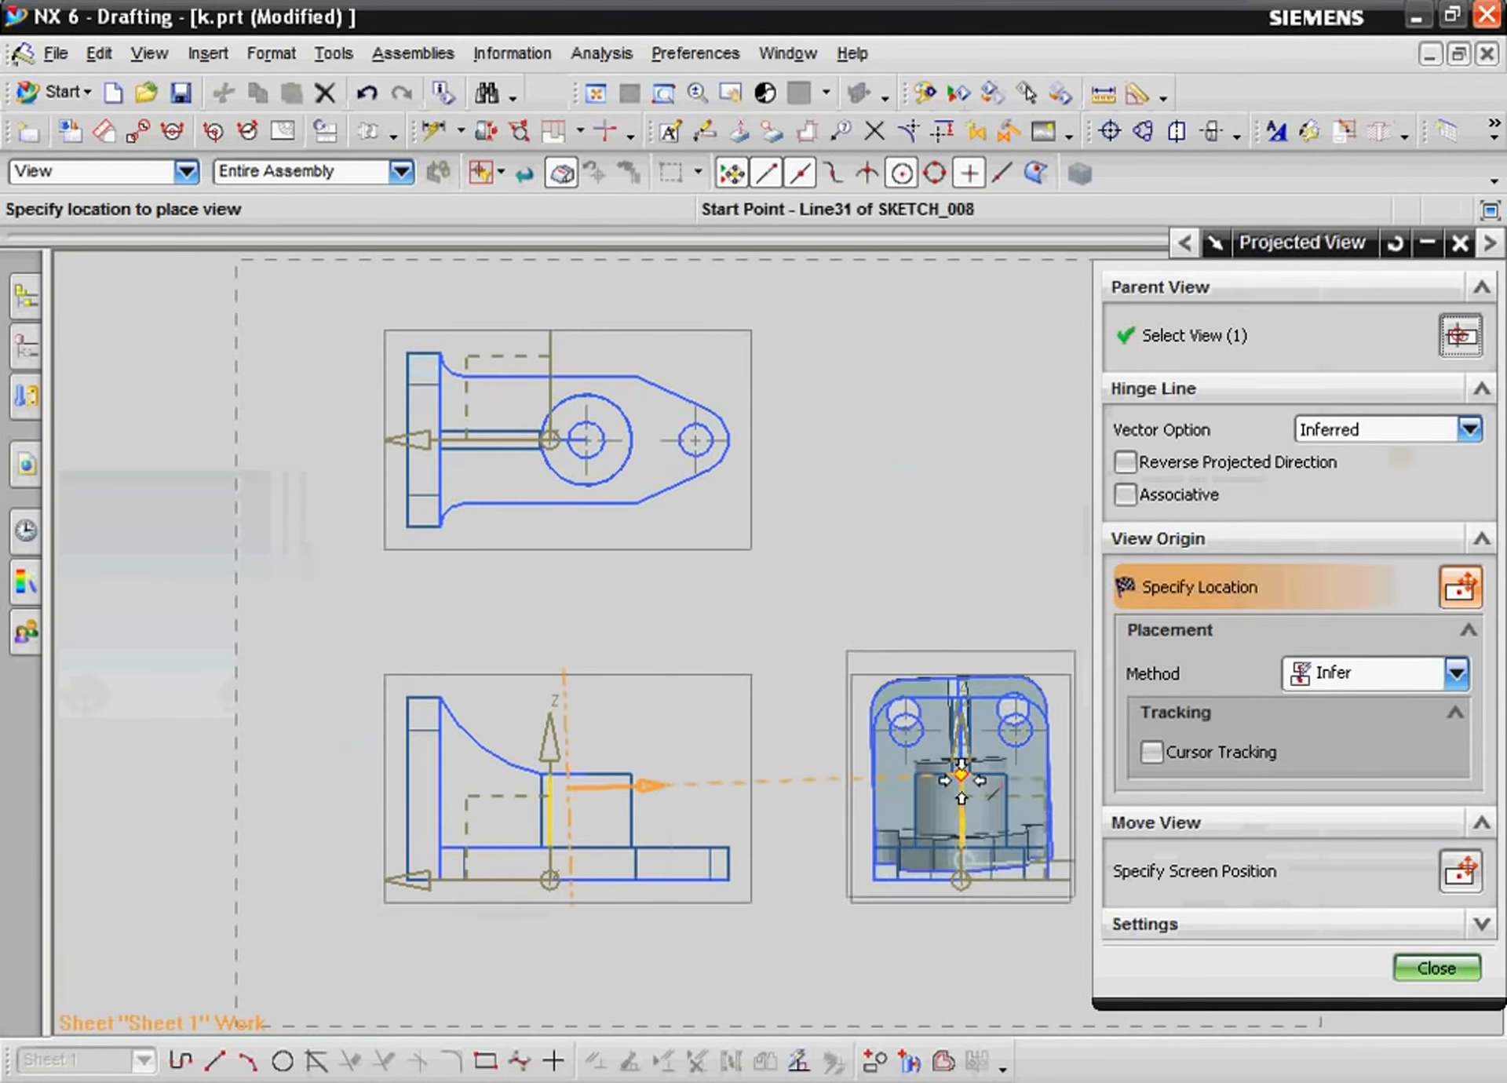
{"action": "key", "text": "Escape"}
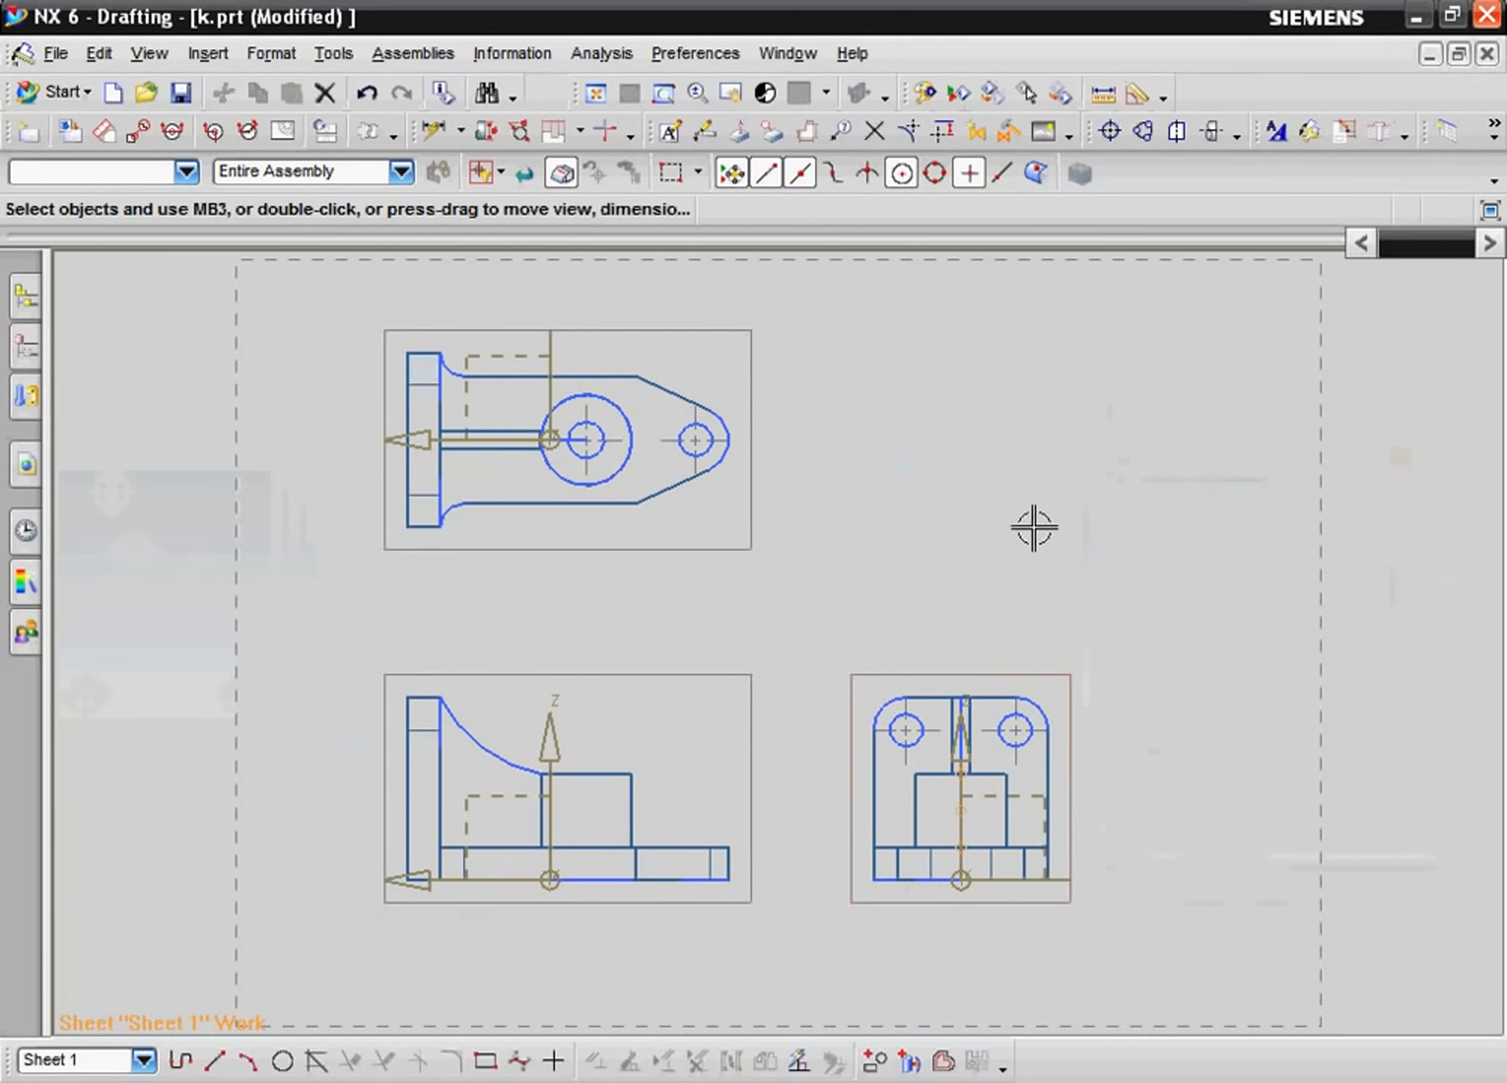
- Hide all object types on the drawing and show only the bodies
{"action": "left_click", "coordinate": [938, 95]}
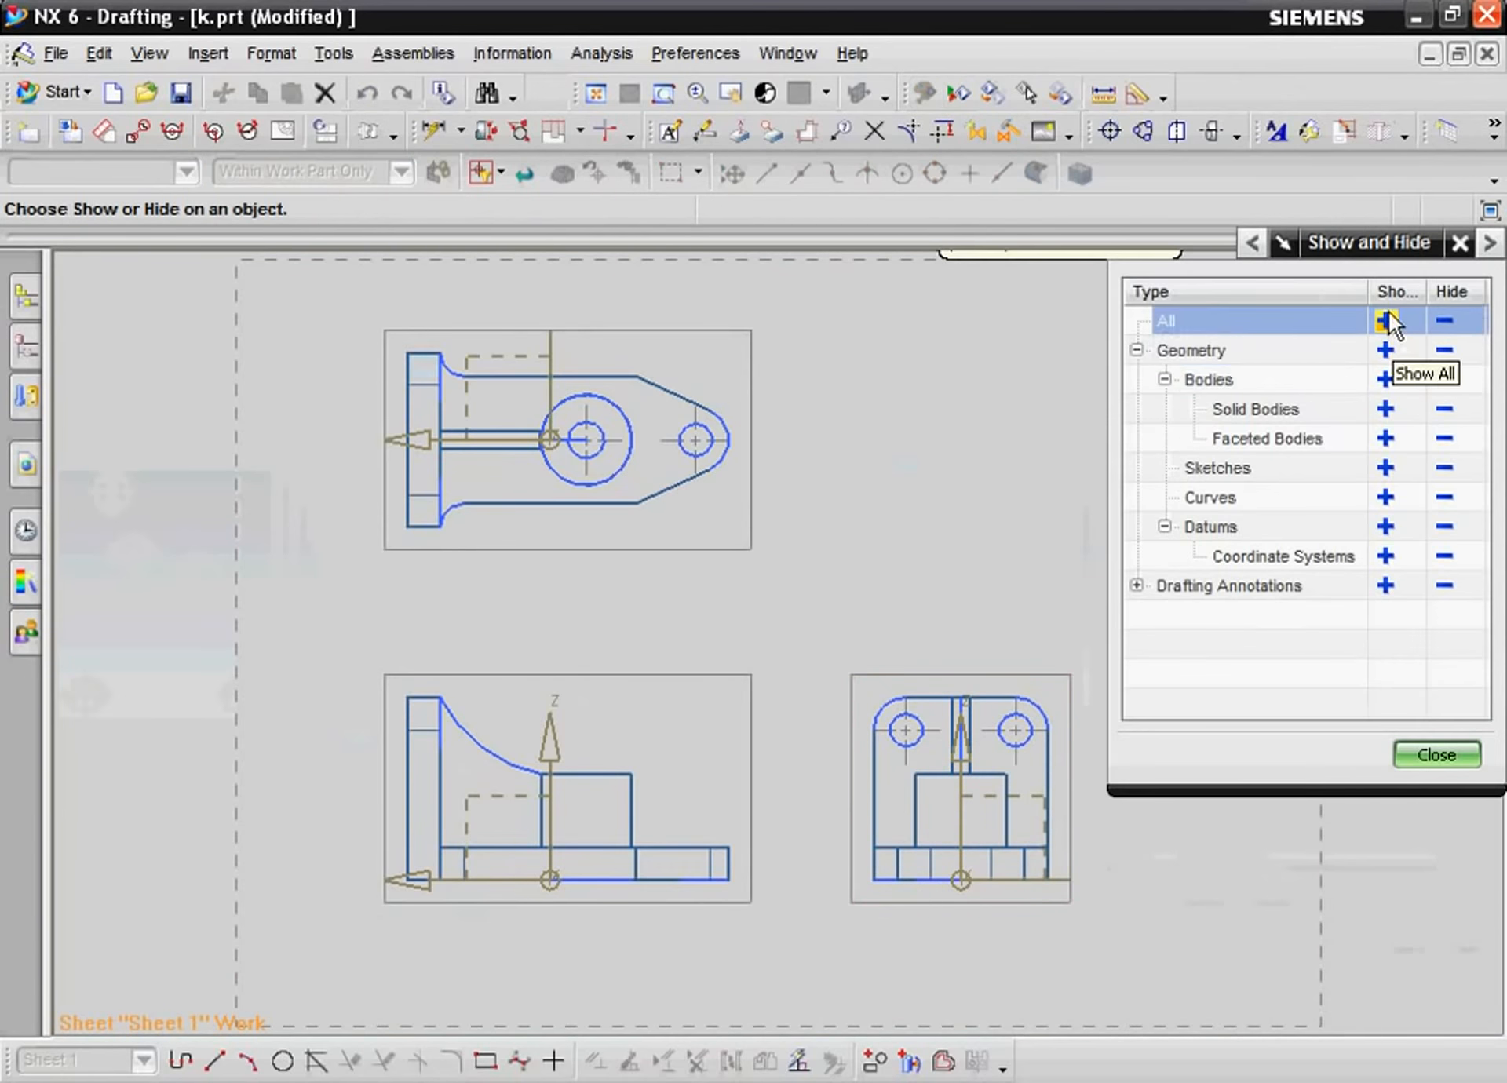
{"action": "left_click", "coordinate": [1441, 319]}
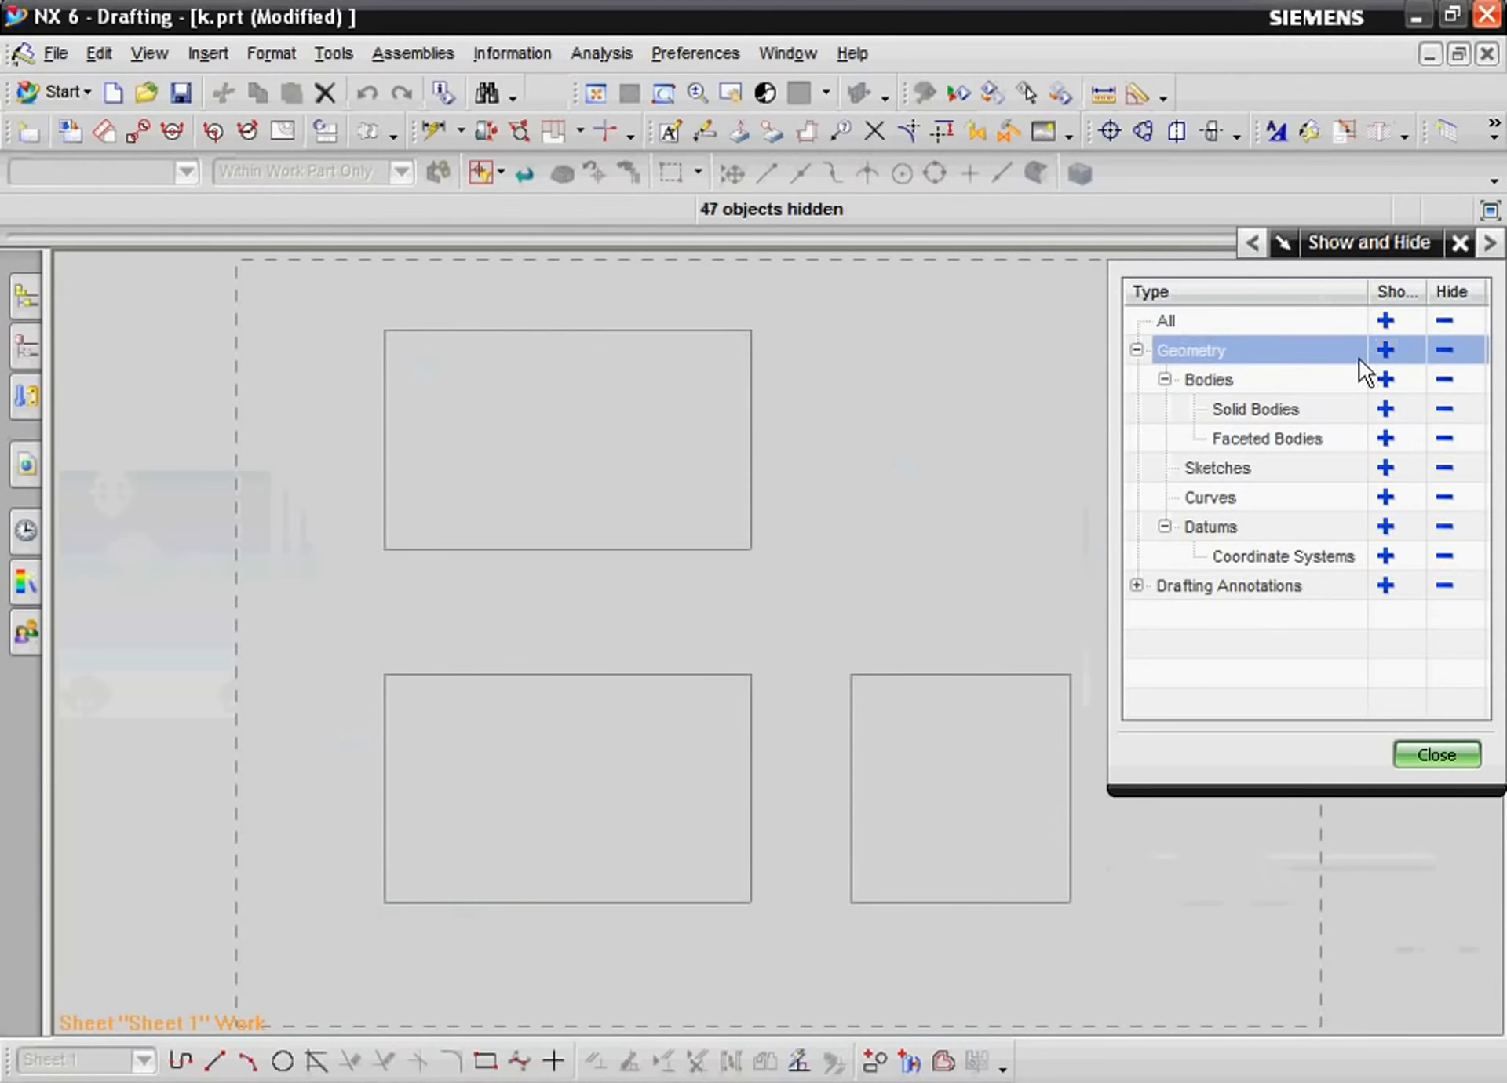
{"action": "left_click", "coordinate": [1391, 380]}
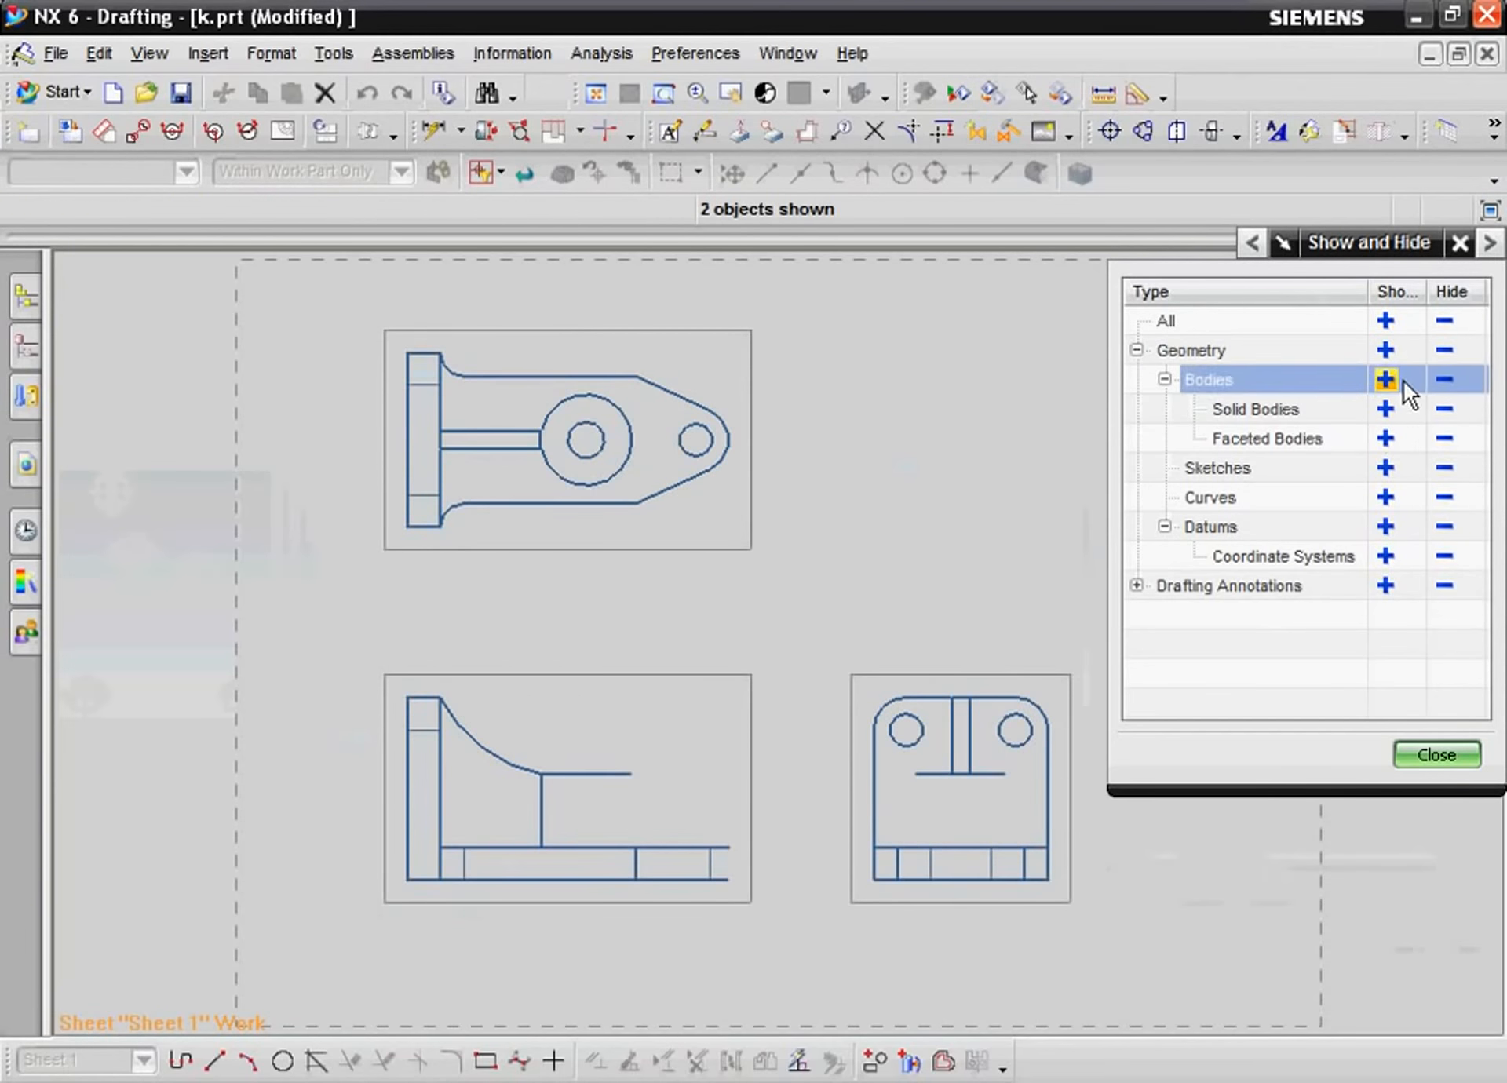
{"action": "left_click", "coordinate": [1436, 756]}
{"action": "key", "text": "ctrl+j"}
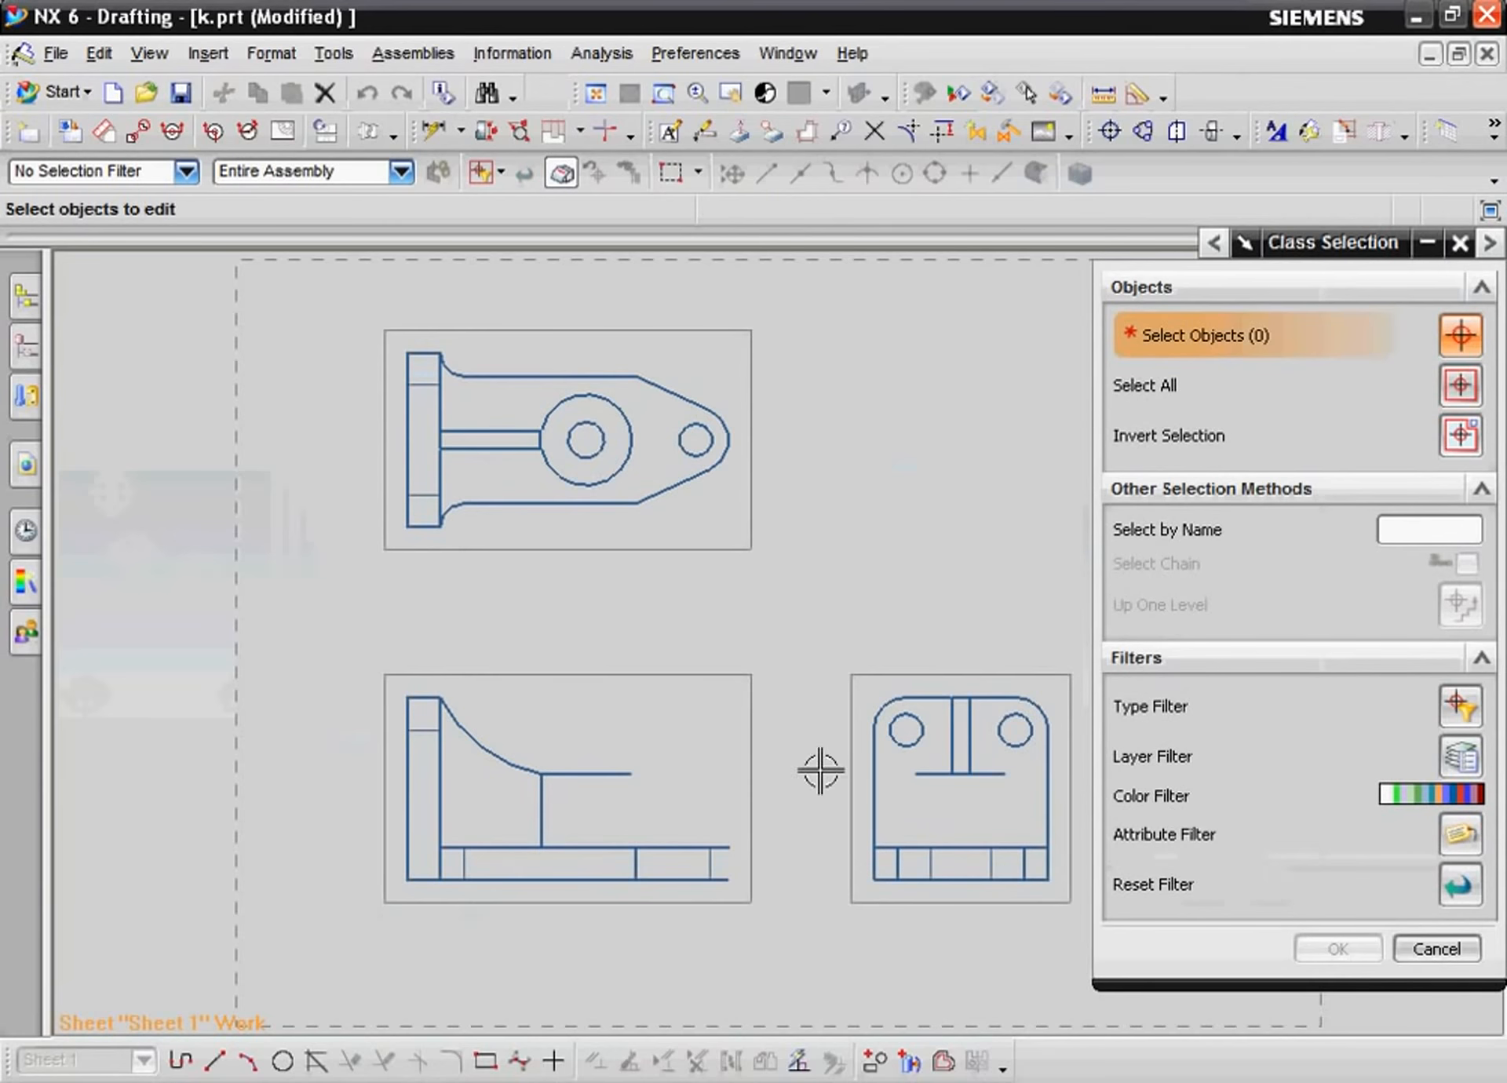
{"action": "left_click", "coordinate": [1438, 952]}
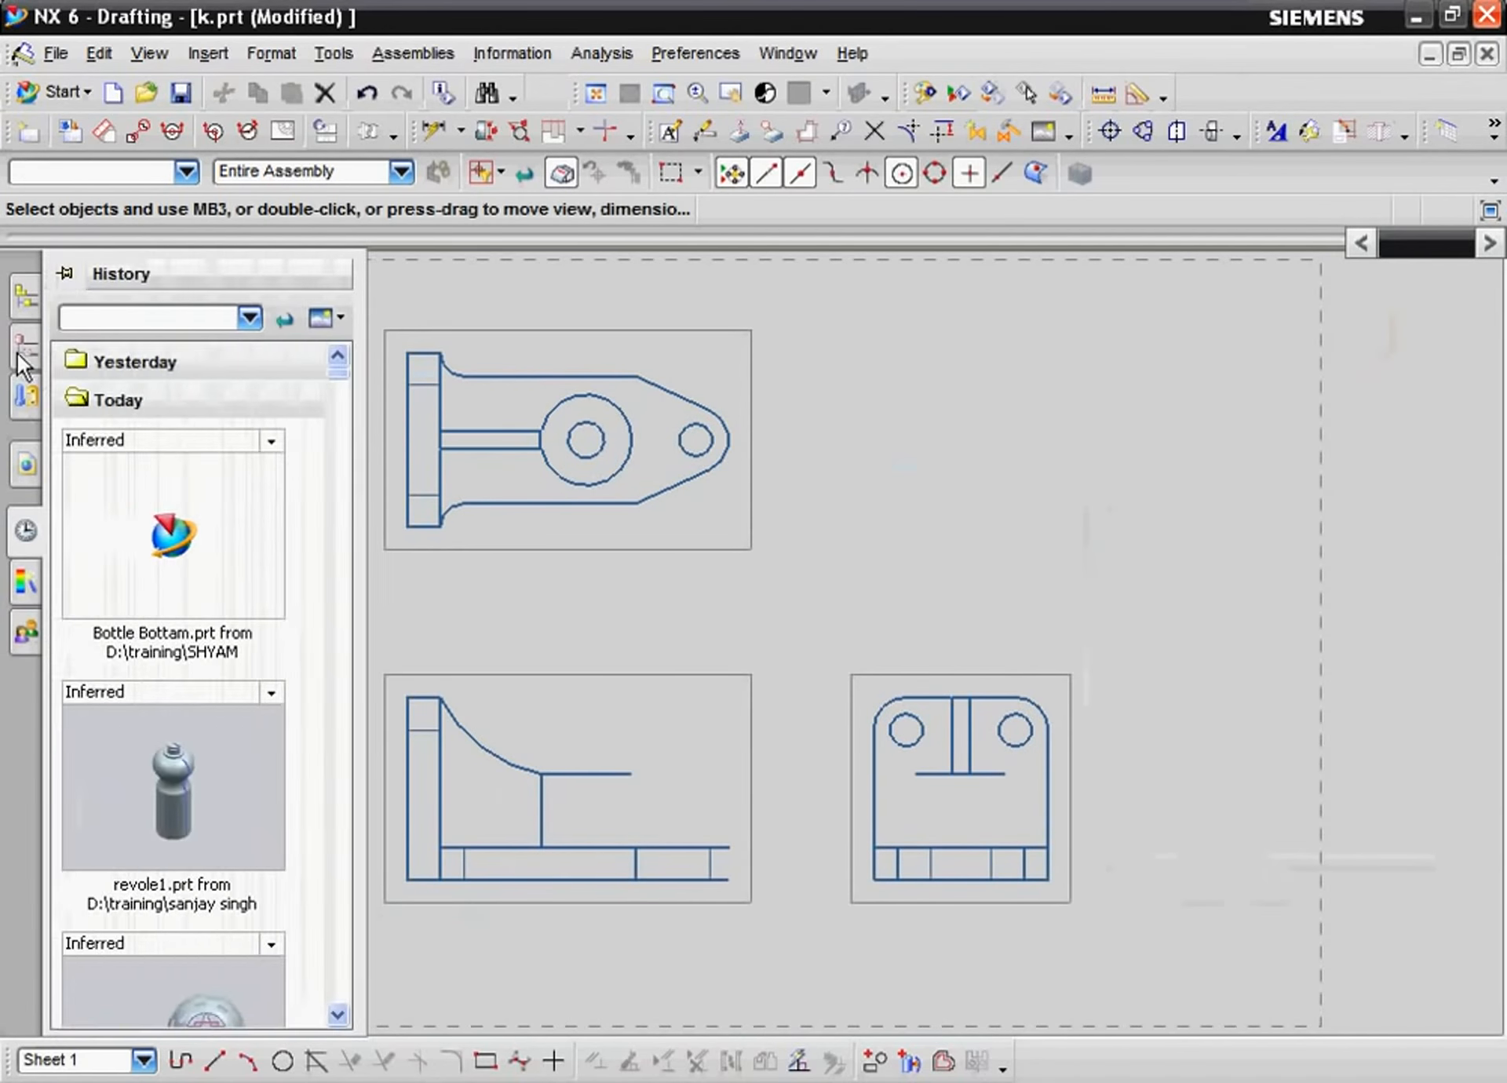
- Update the views of Sheet 1 from the Part Navigator
{"action": "left_click", "coordinate": [17, 351]}
{"action": "right_click", "coordinate": [183, 459]}
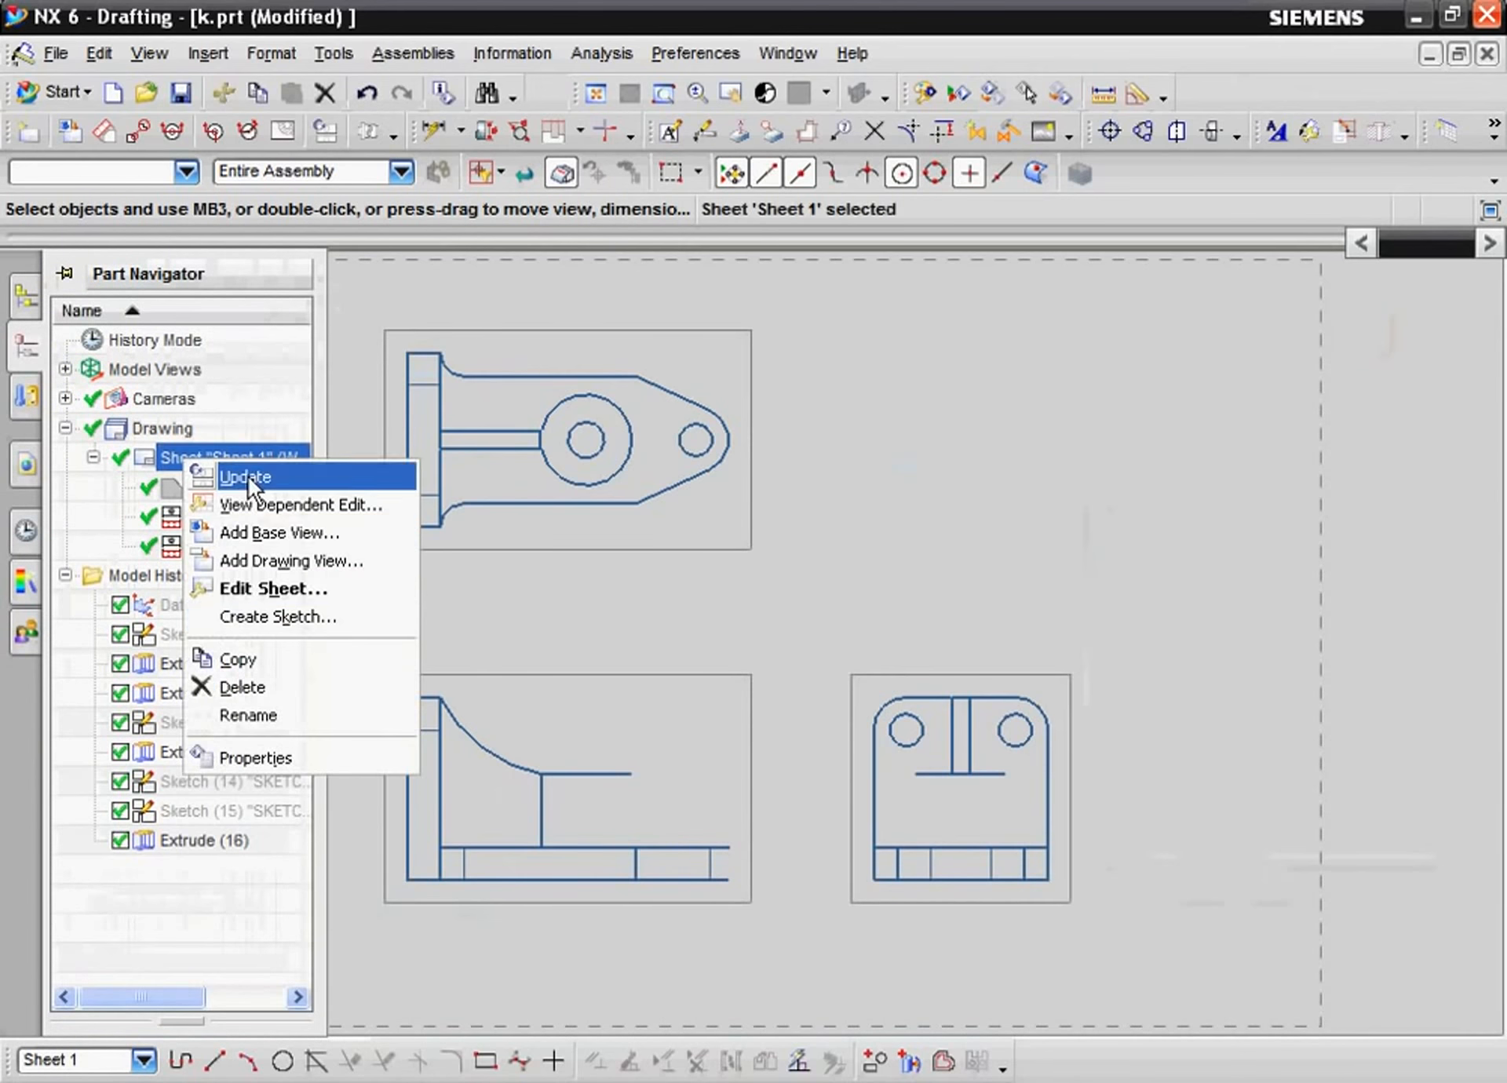
{"action": "left_click", "coordinate": [350, 478]}
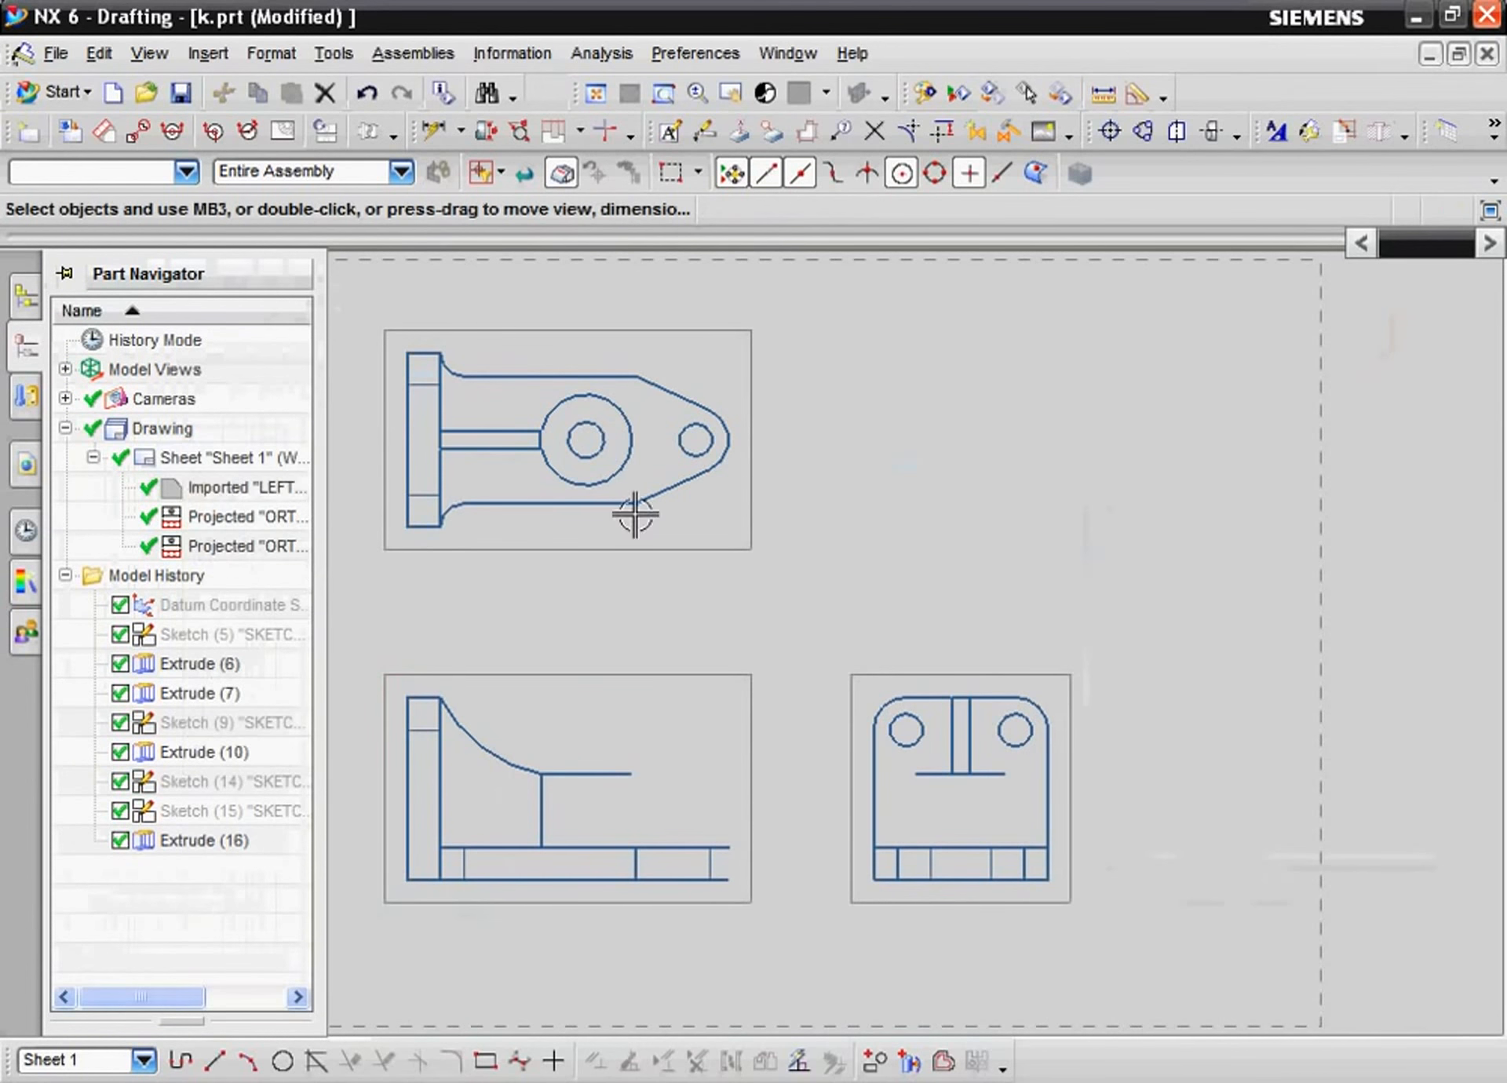
- Place a TFR-TRI base view of k.prt at 1:2 scale in the sheet's upper-right area and end the view placement
{"action": "scroll", "coordinate": [769, 867], "scroll_direction": "down", "scroll_amount": 2}
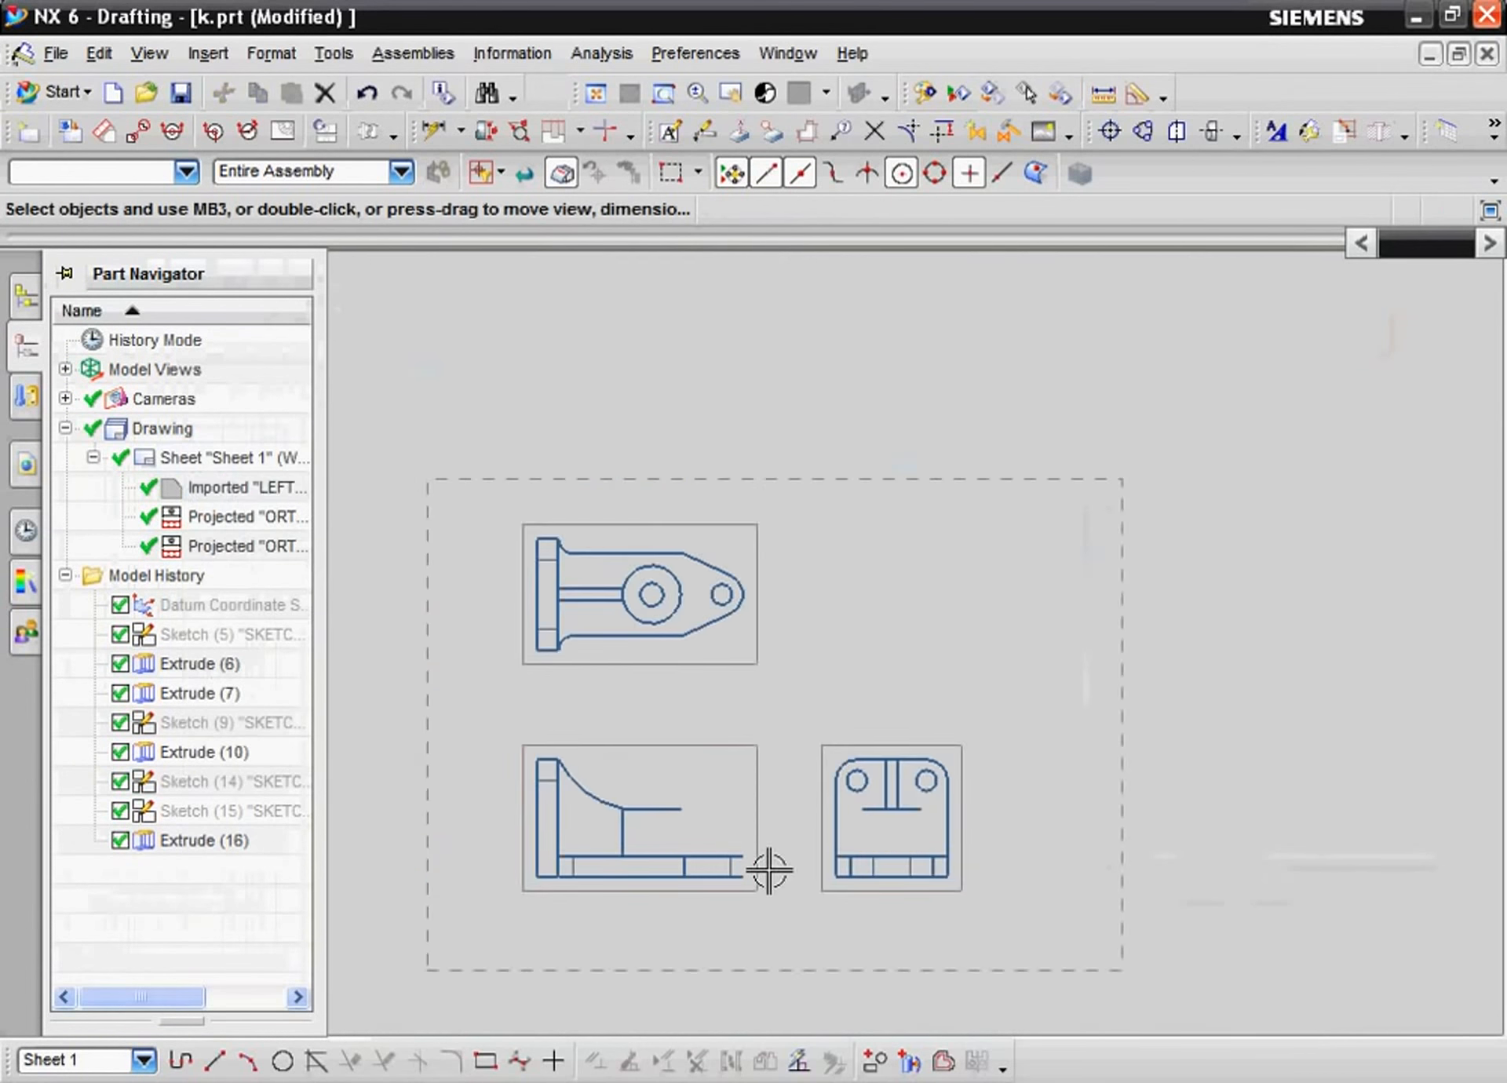
{"action": "scroll", "coordinate": [758, 869], "scroll_direction": "up", "scroll_amount": 3}
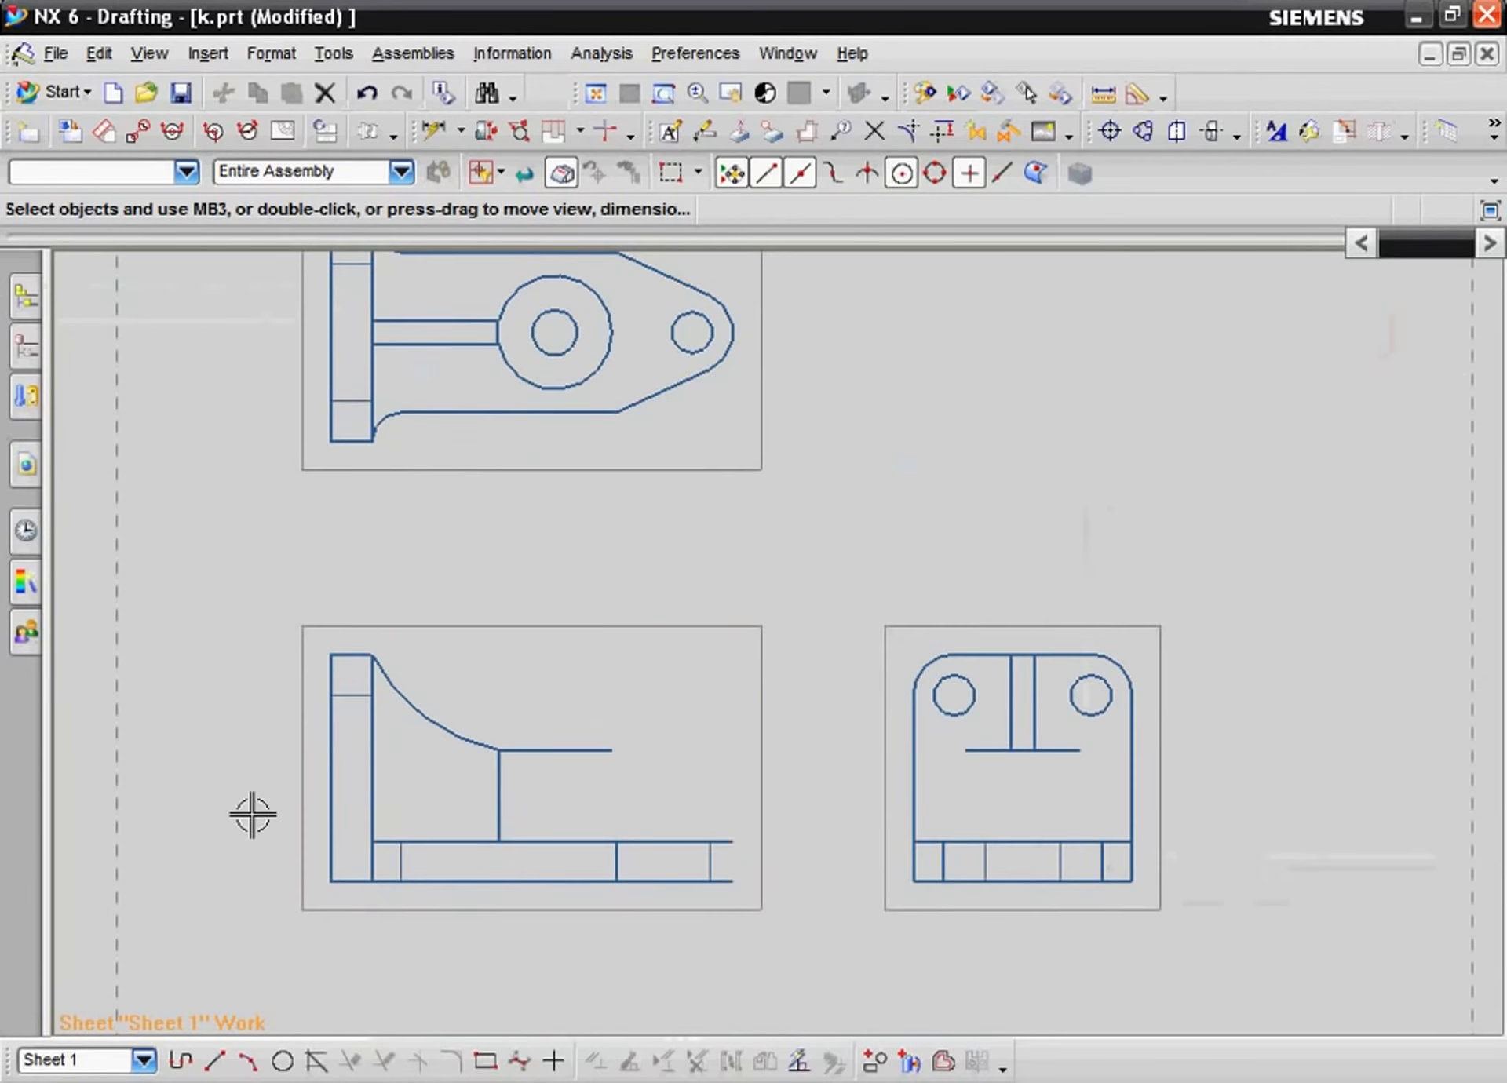
{"action": "scroll", "coordinate": [252, 815], "scroll_direction": "down", "scroll_amount": 4}
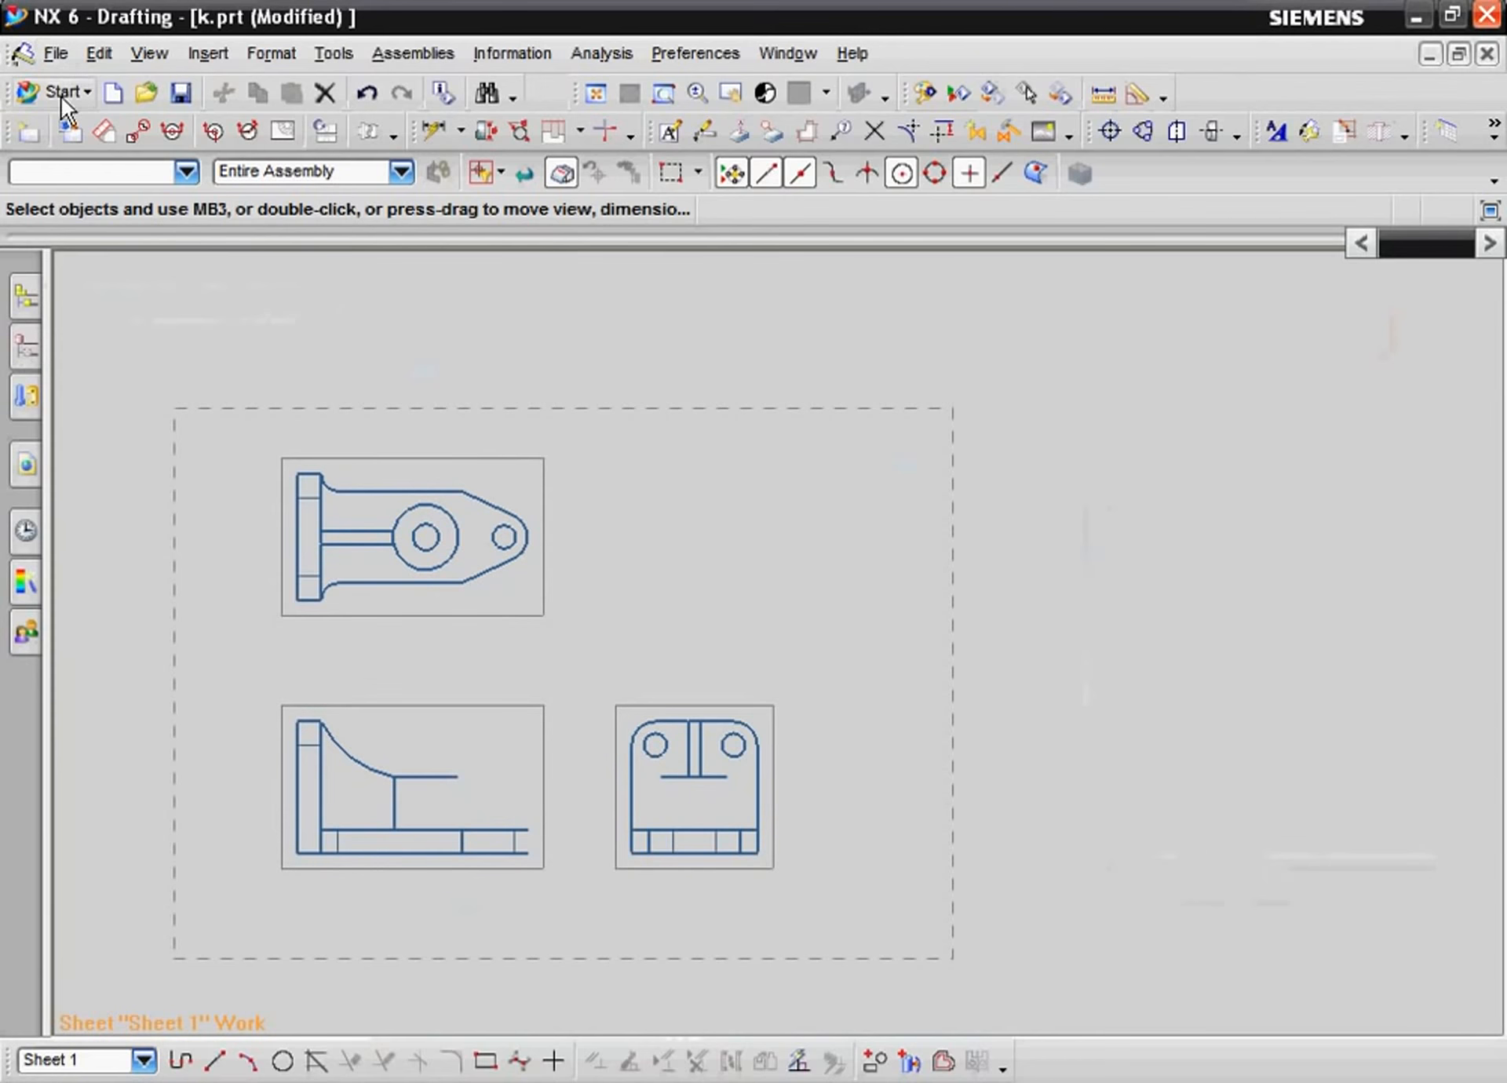
{"action": "left_click", "coordinate": [71, 134]}
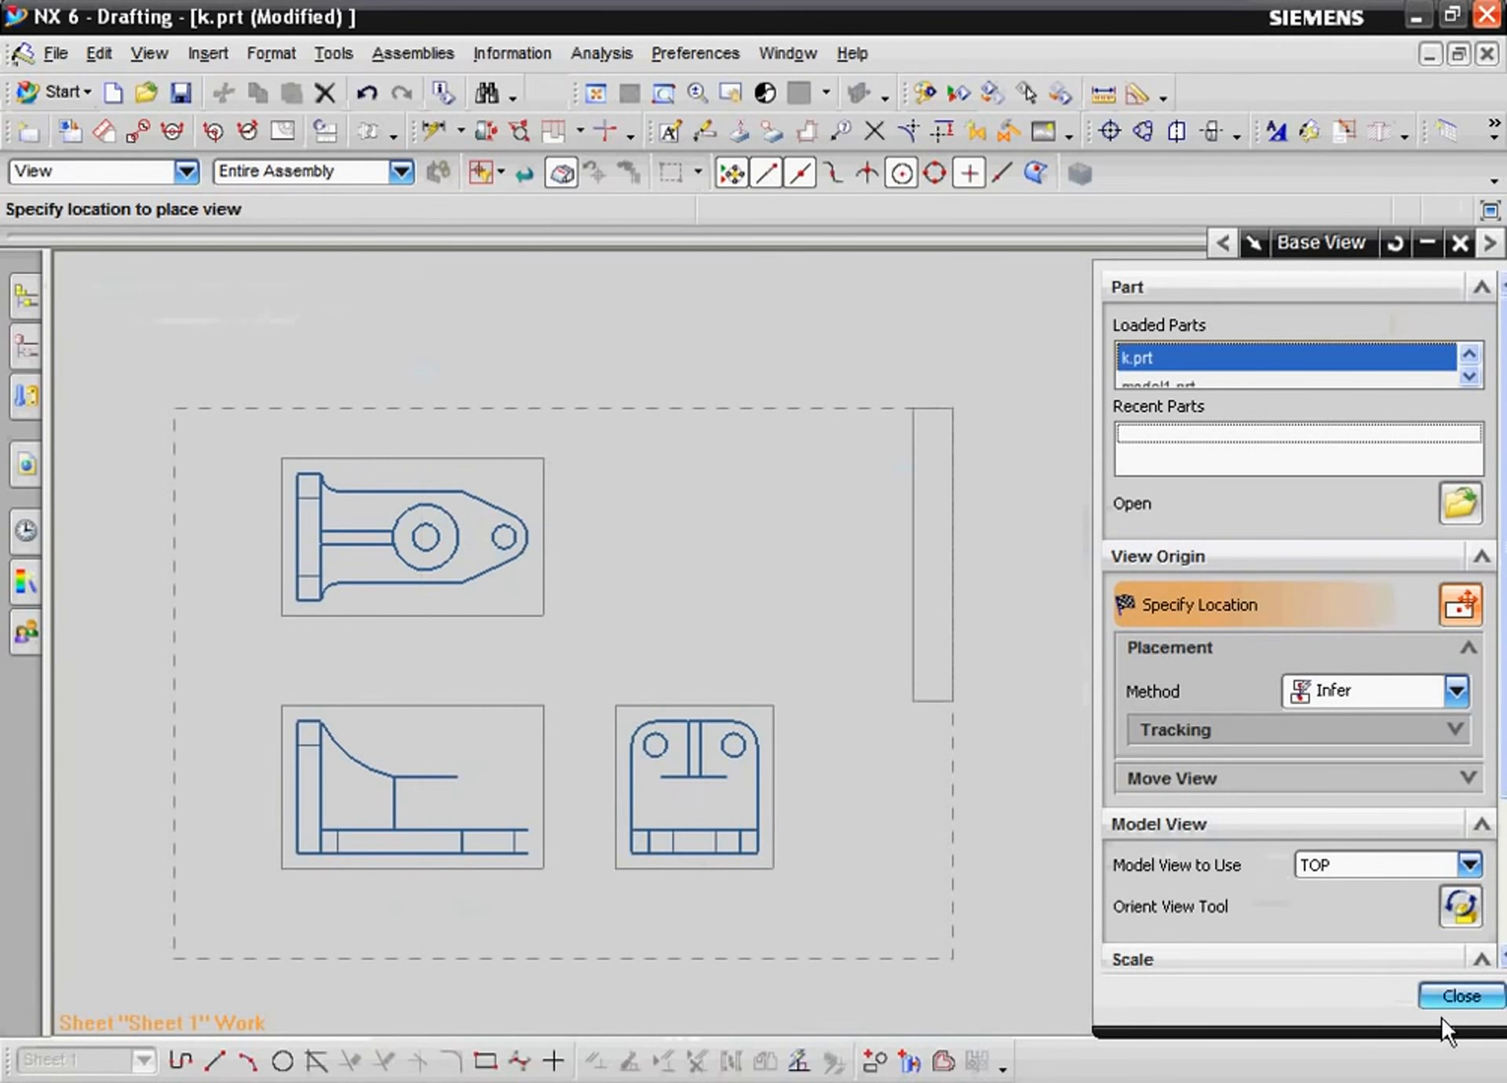
{"action": "left_click", "coordinate": [1406, 865]}
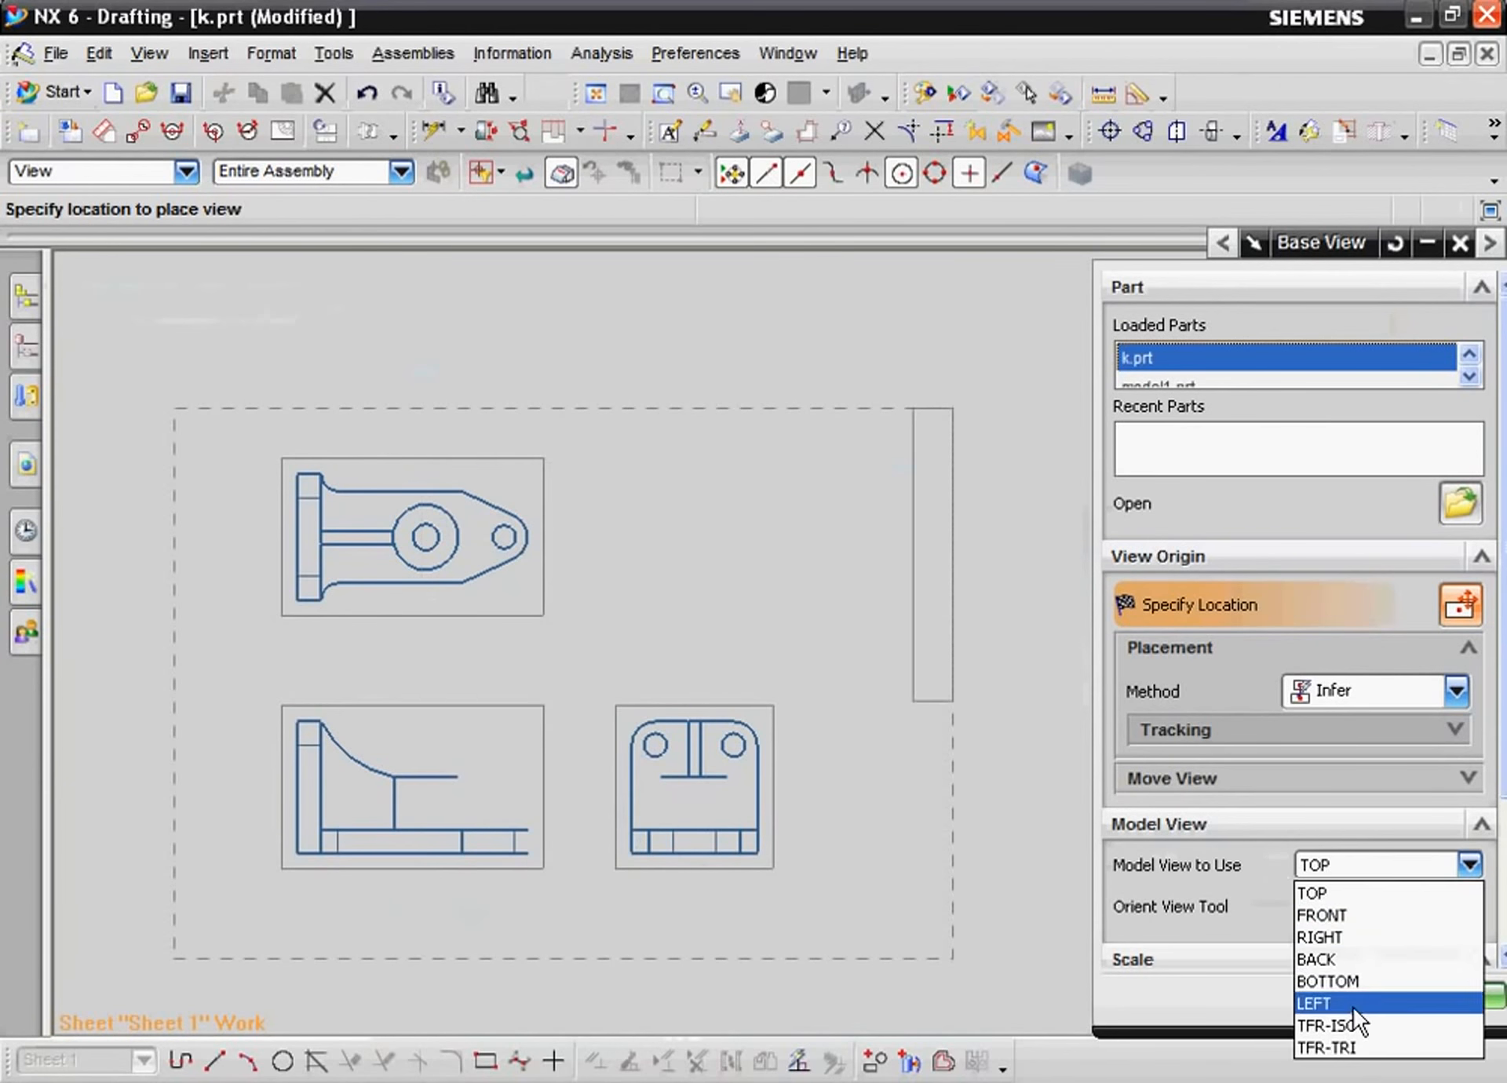
{"action": "left_click", "coordinate": [1355, 1048]}
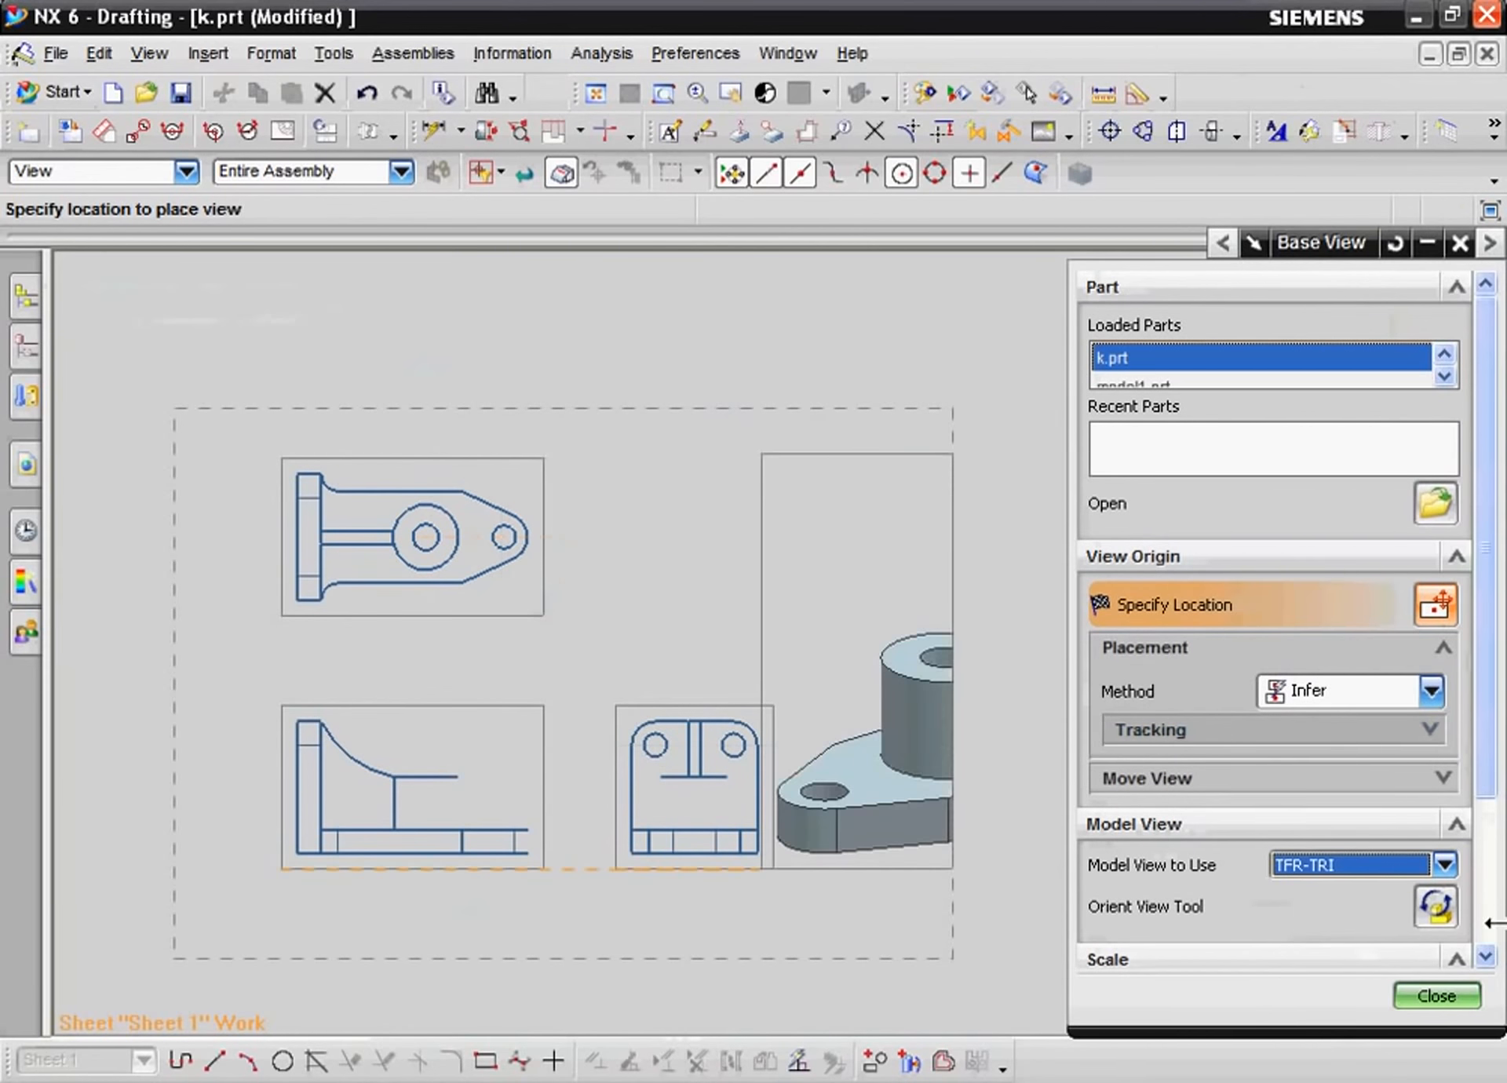
{"action": "scroll", "coordinate": [1482, 924], "scroll_direction": "down", "scroll_amount": 1}
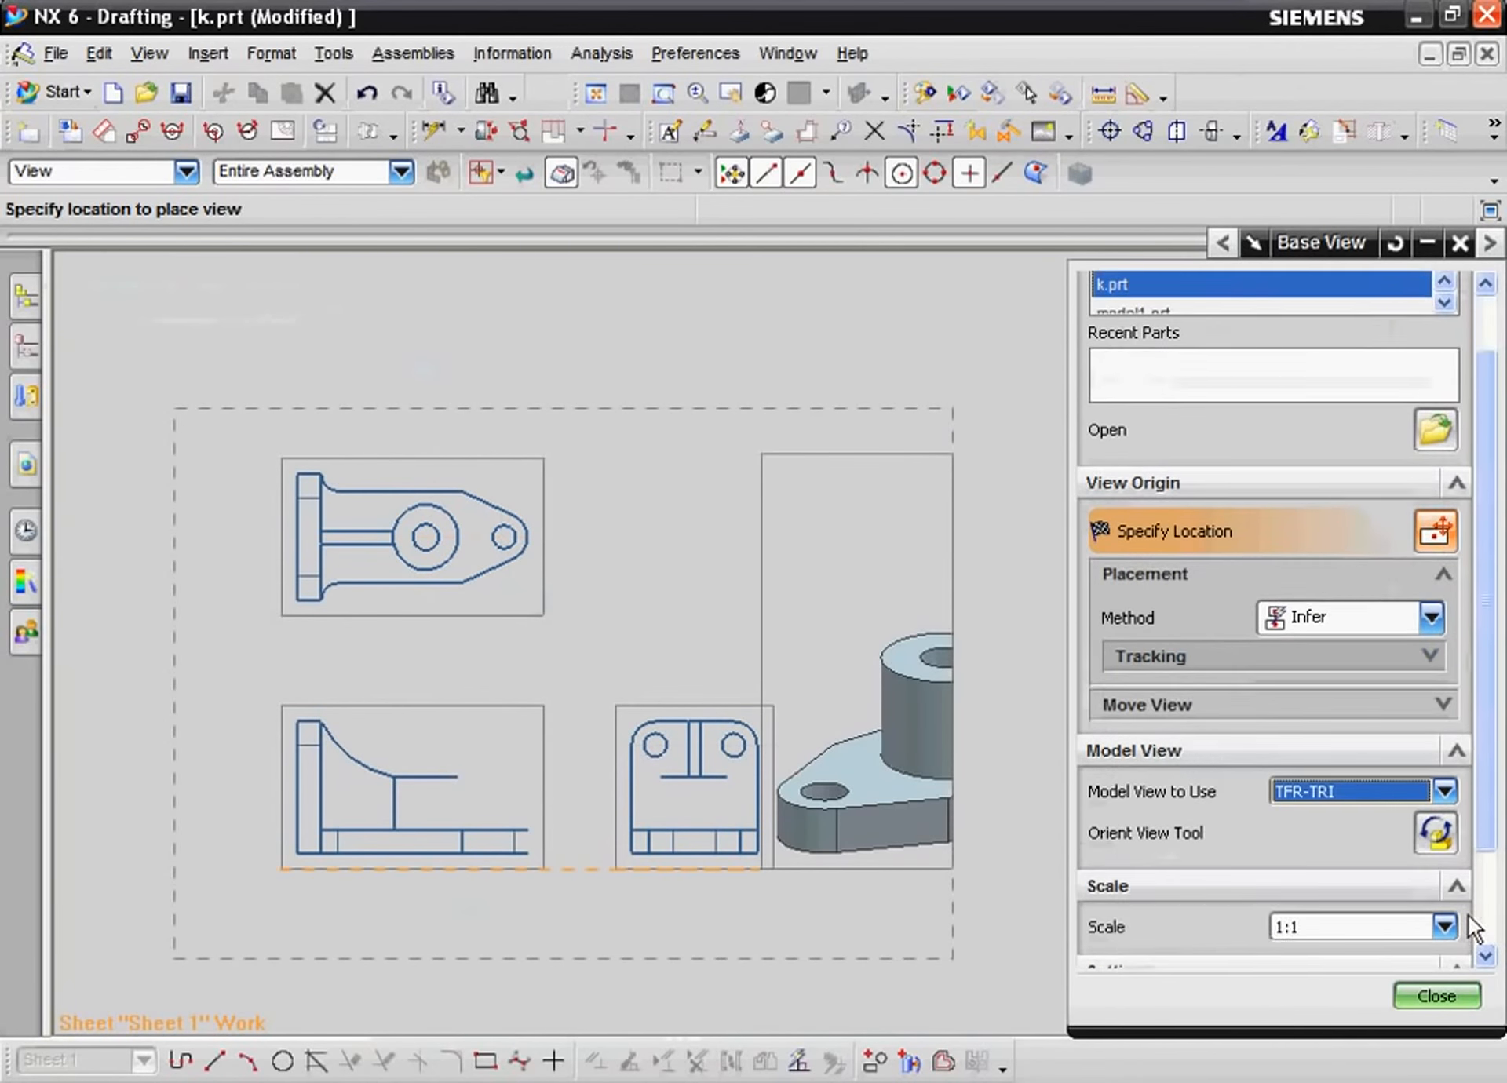
{"action": "left_click", "coordinate": [1419, 934]}
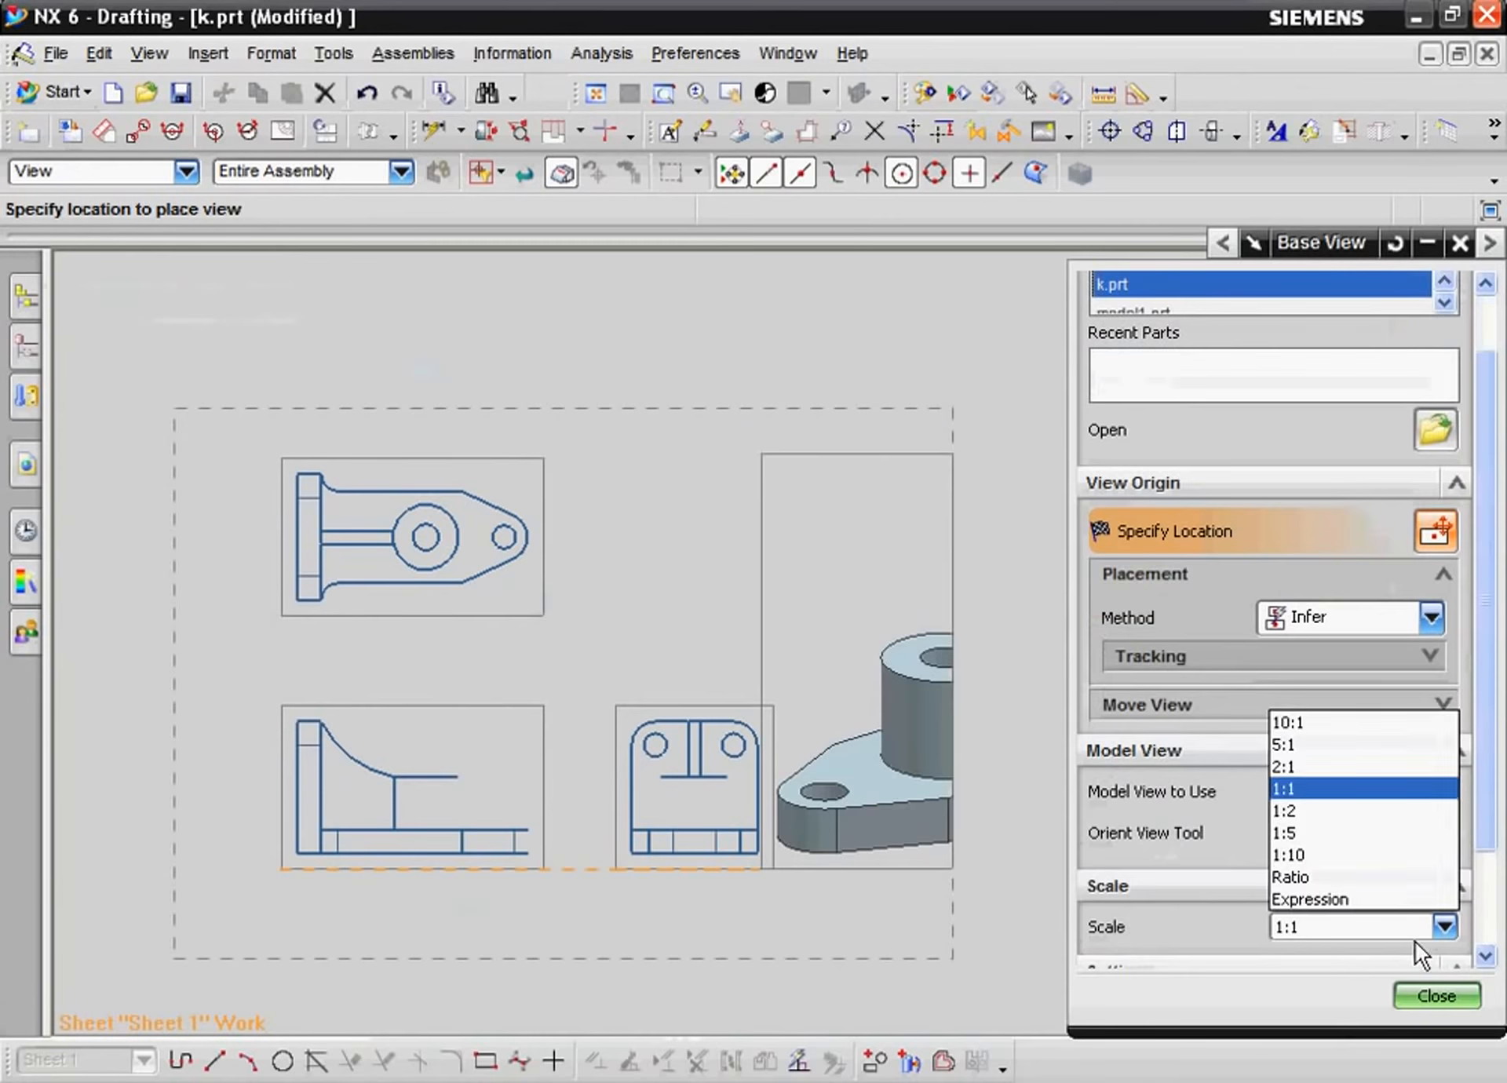
{"action": "left_click", "coordinate": [1424, 809]}
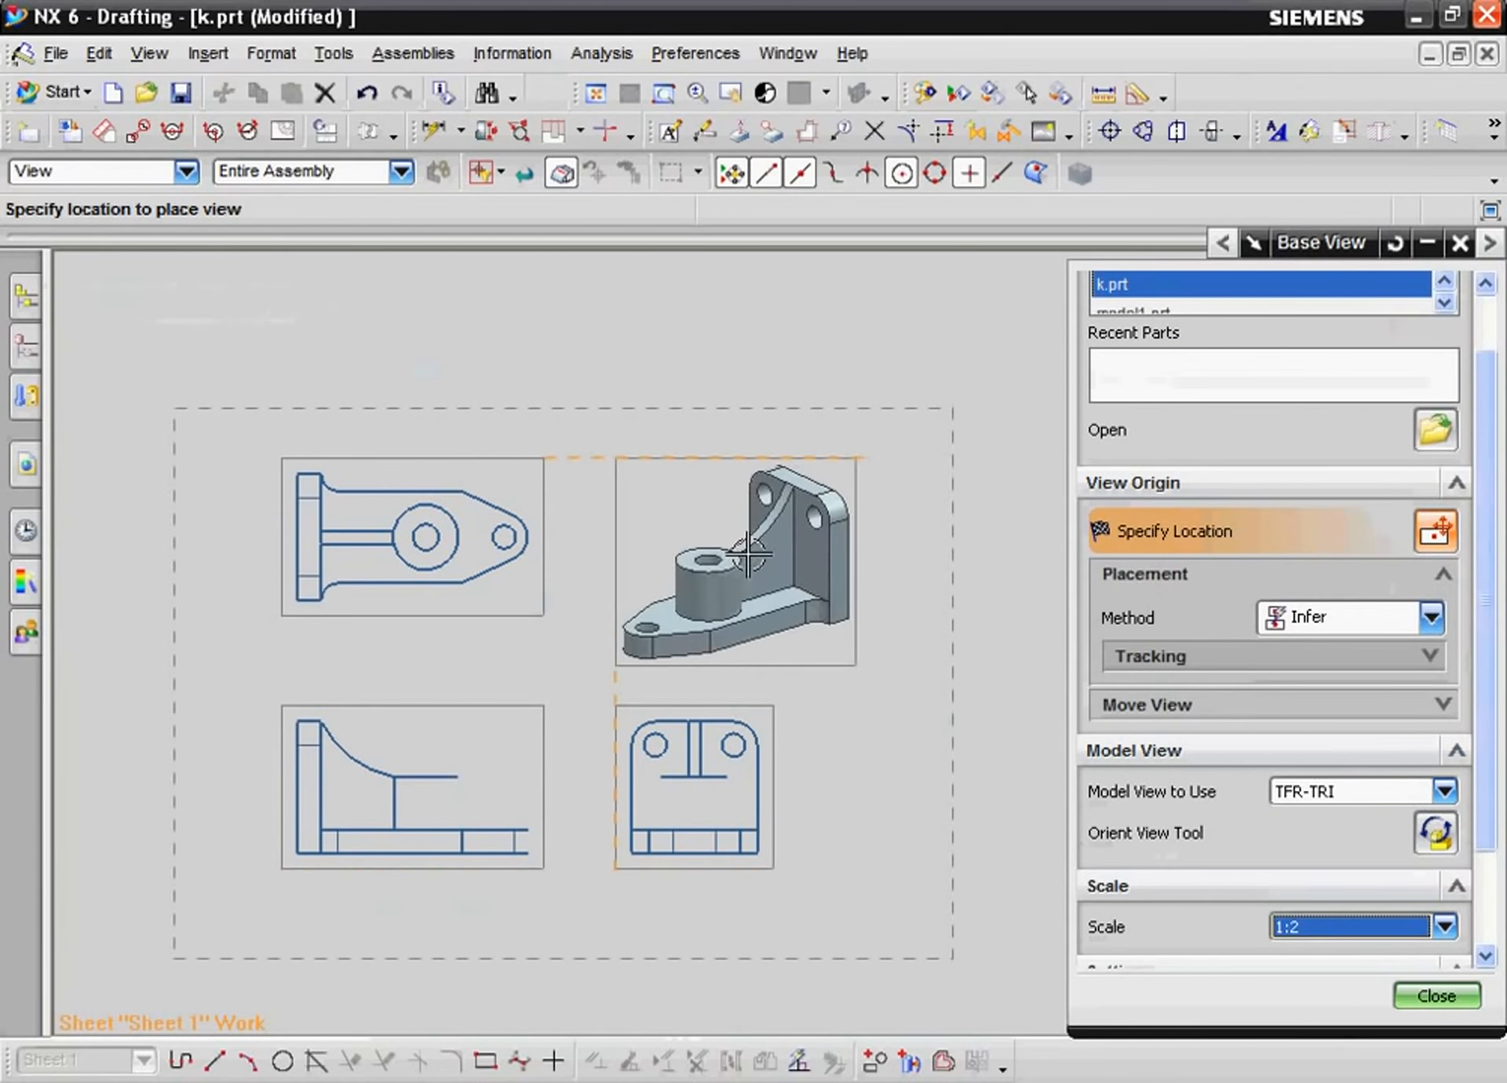
{"action": "left_click", "coordinate": [749, 555]}
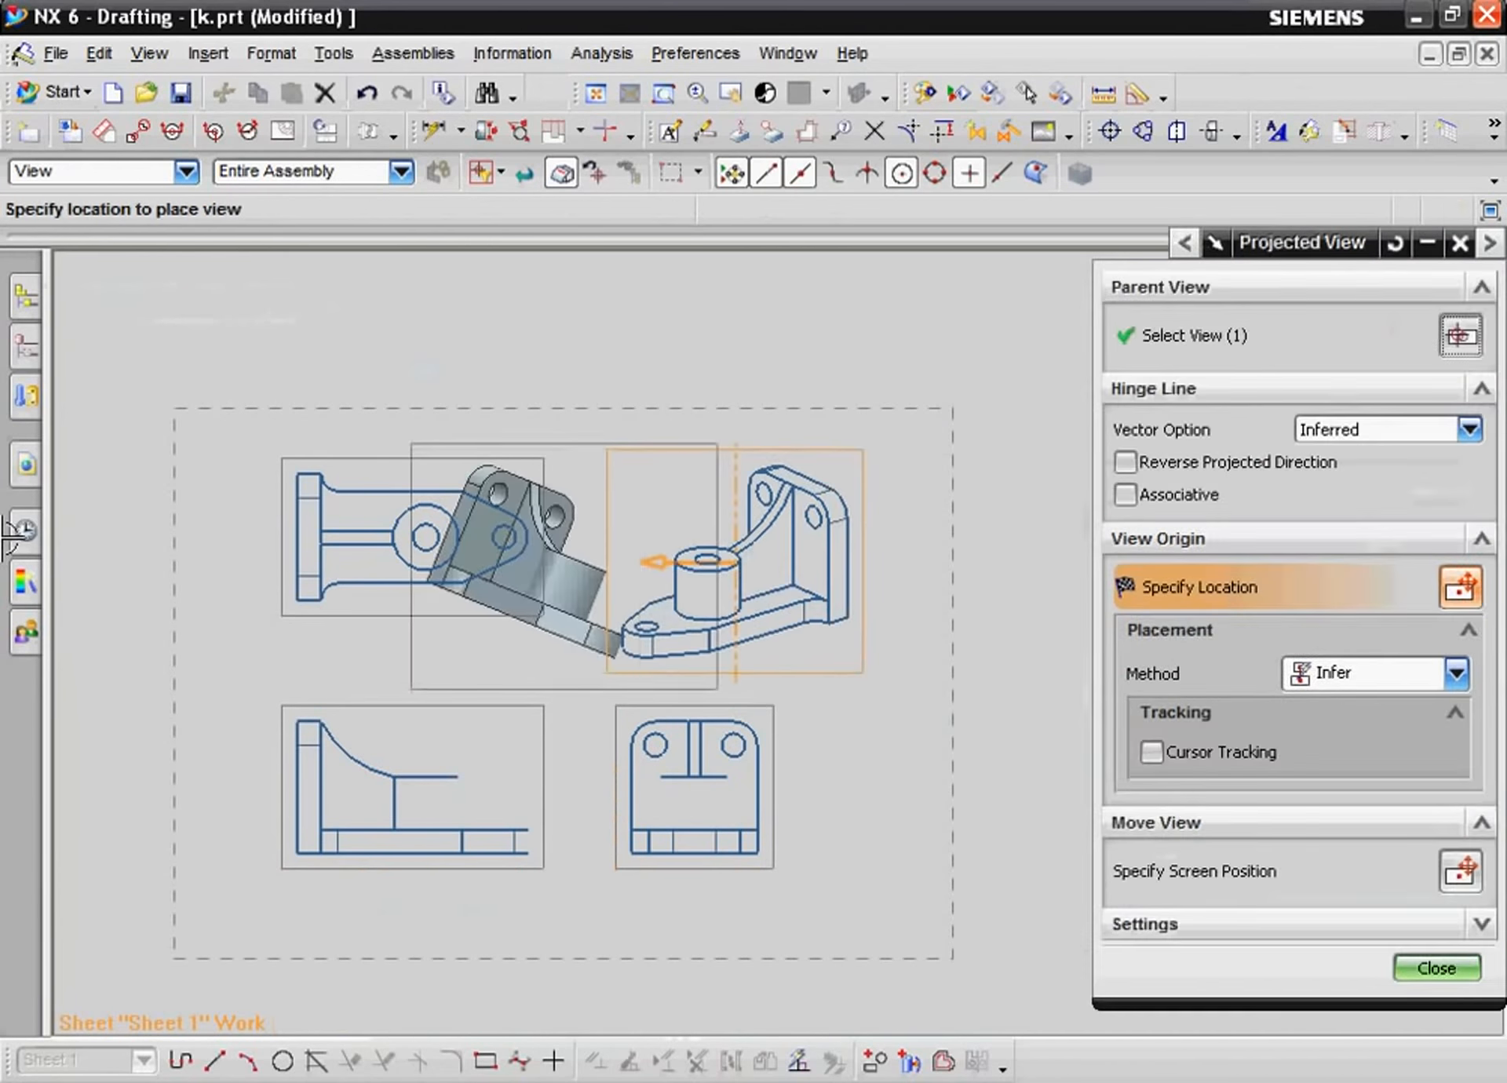
{"action": "key", "text": "Escape"}
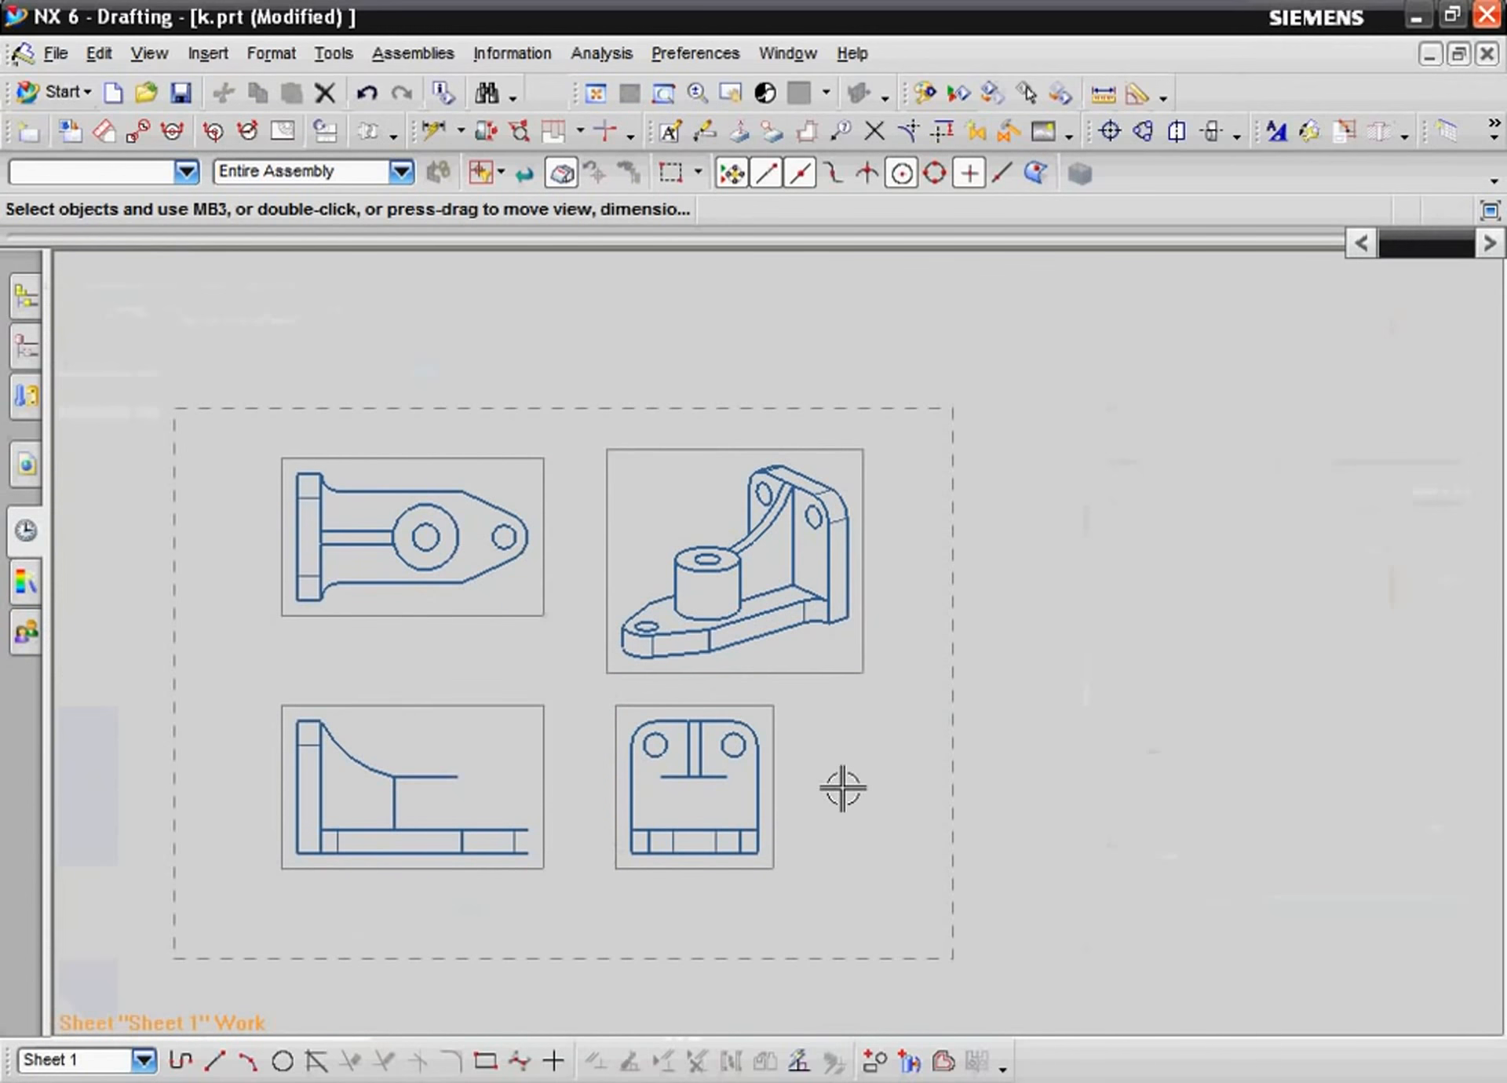
- Show the LEFT base view's hidden lines in a dashed font and inspect its hole edges
{"action": "double_click", "coordinate": [531, 730]}
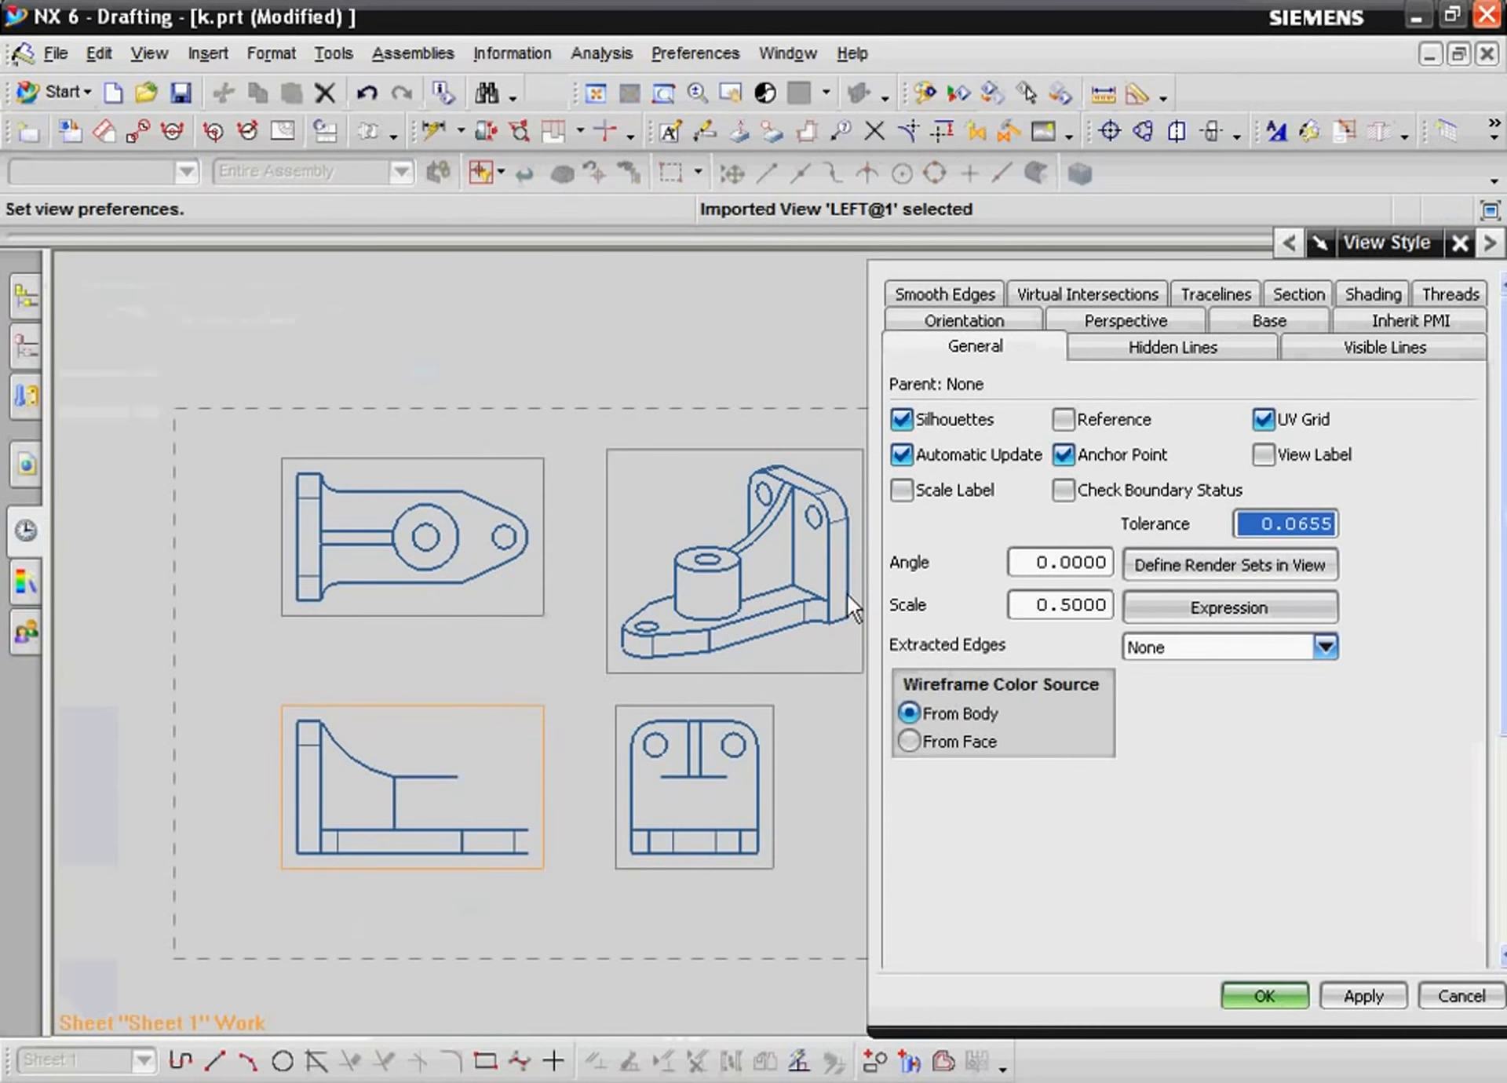
{"action": "left_click", "coordinate": [1143, 365]}
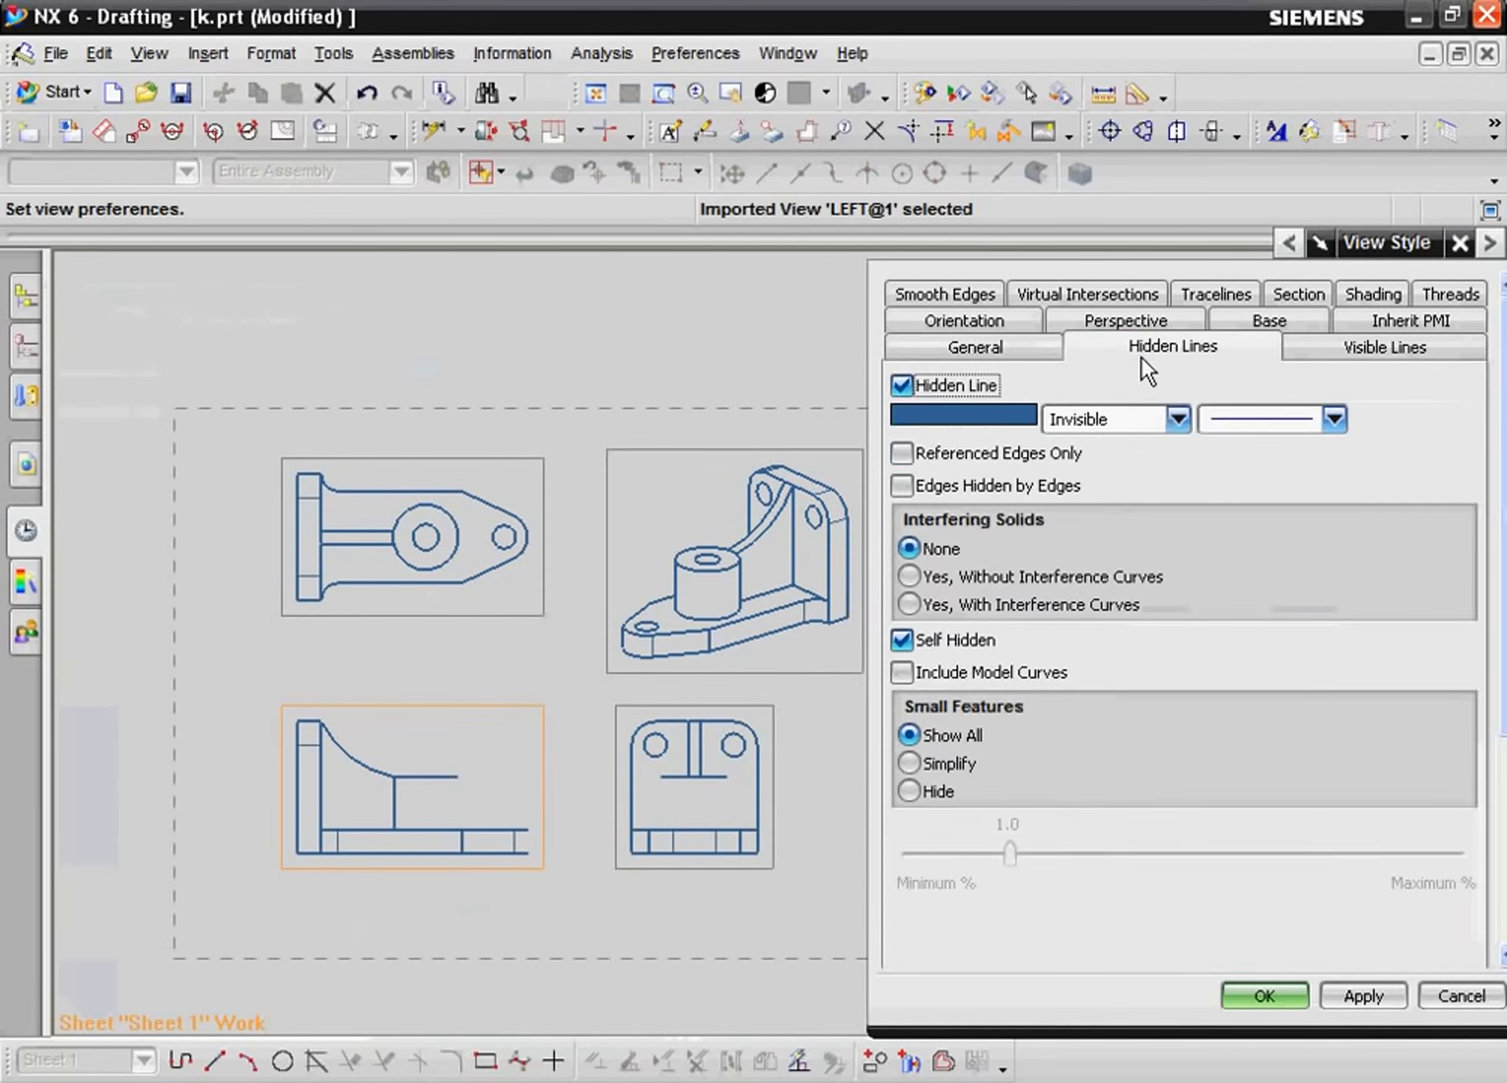
{"action": "left_click", "coordinate": [1175, 418]}
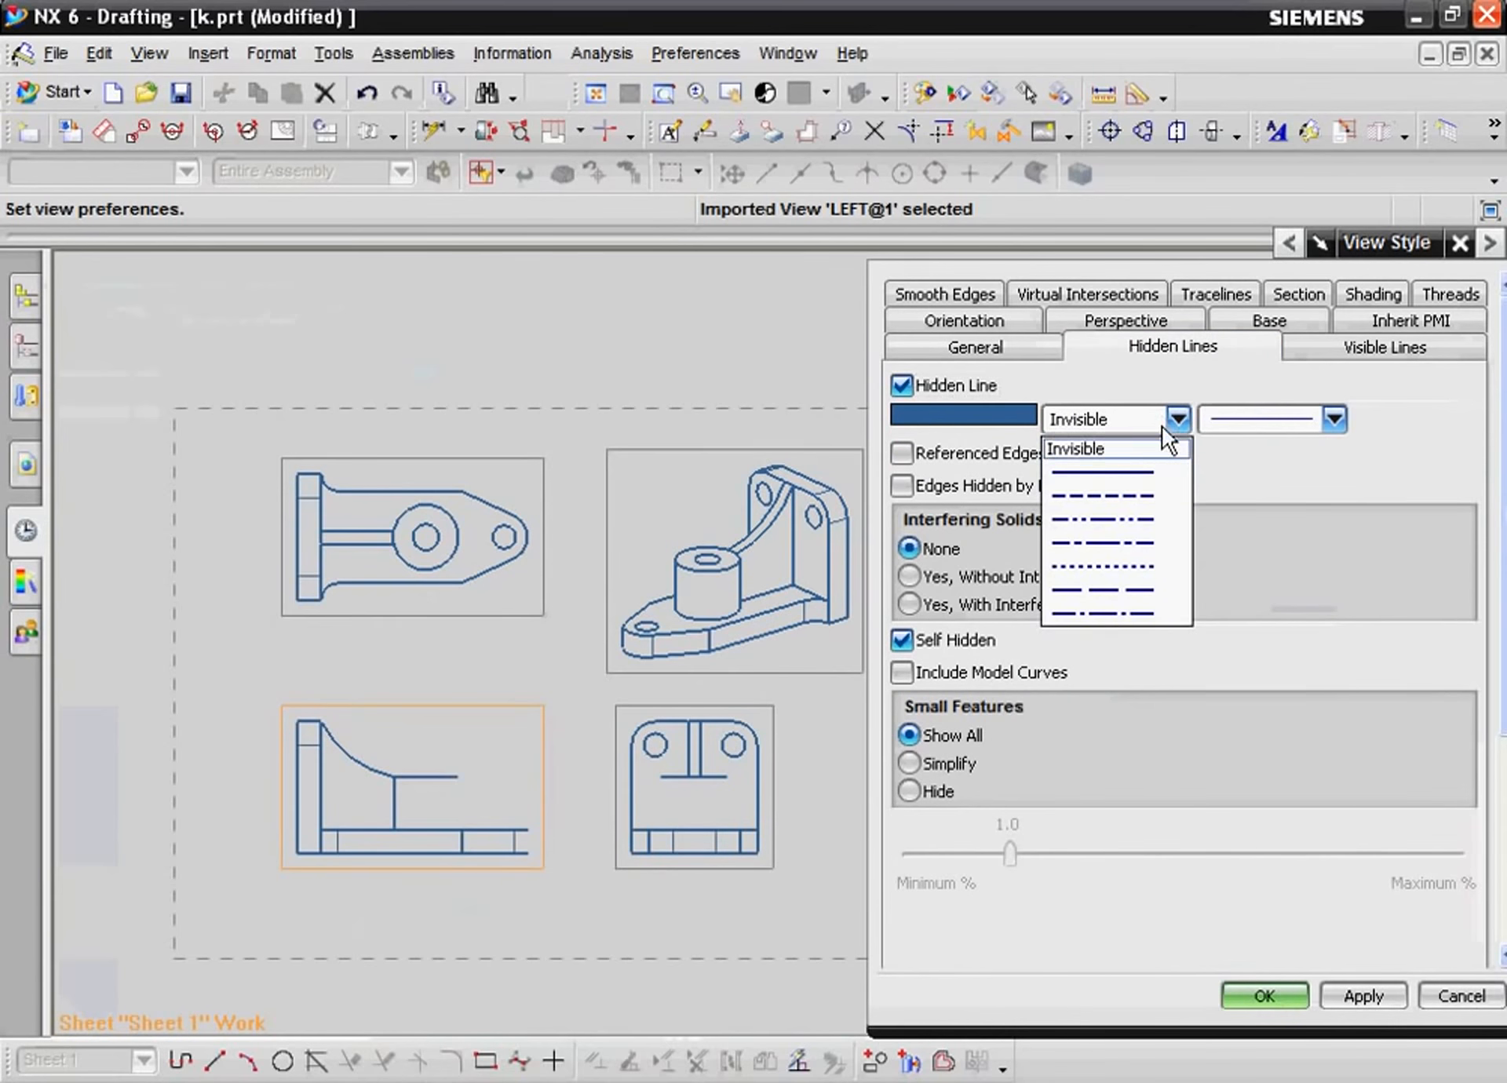
{"action": "left_click", "coordinate": [1166, 495]}
{"action": "left_click", "coordinate": [1334, 997]}
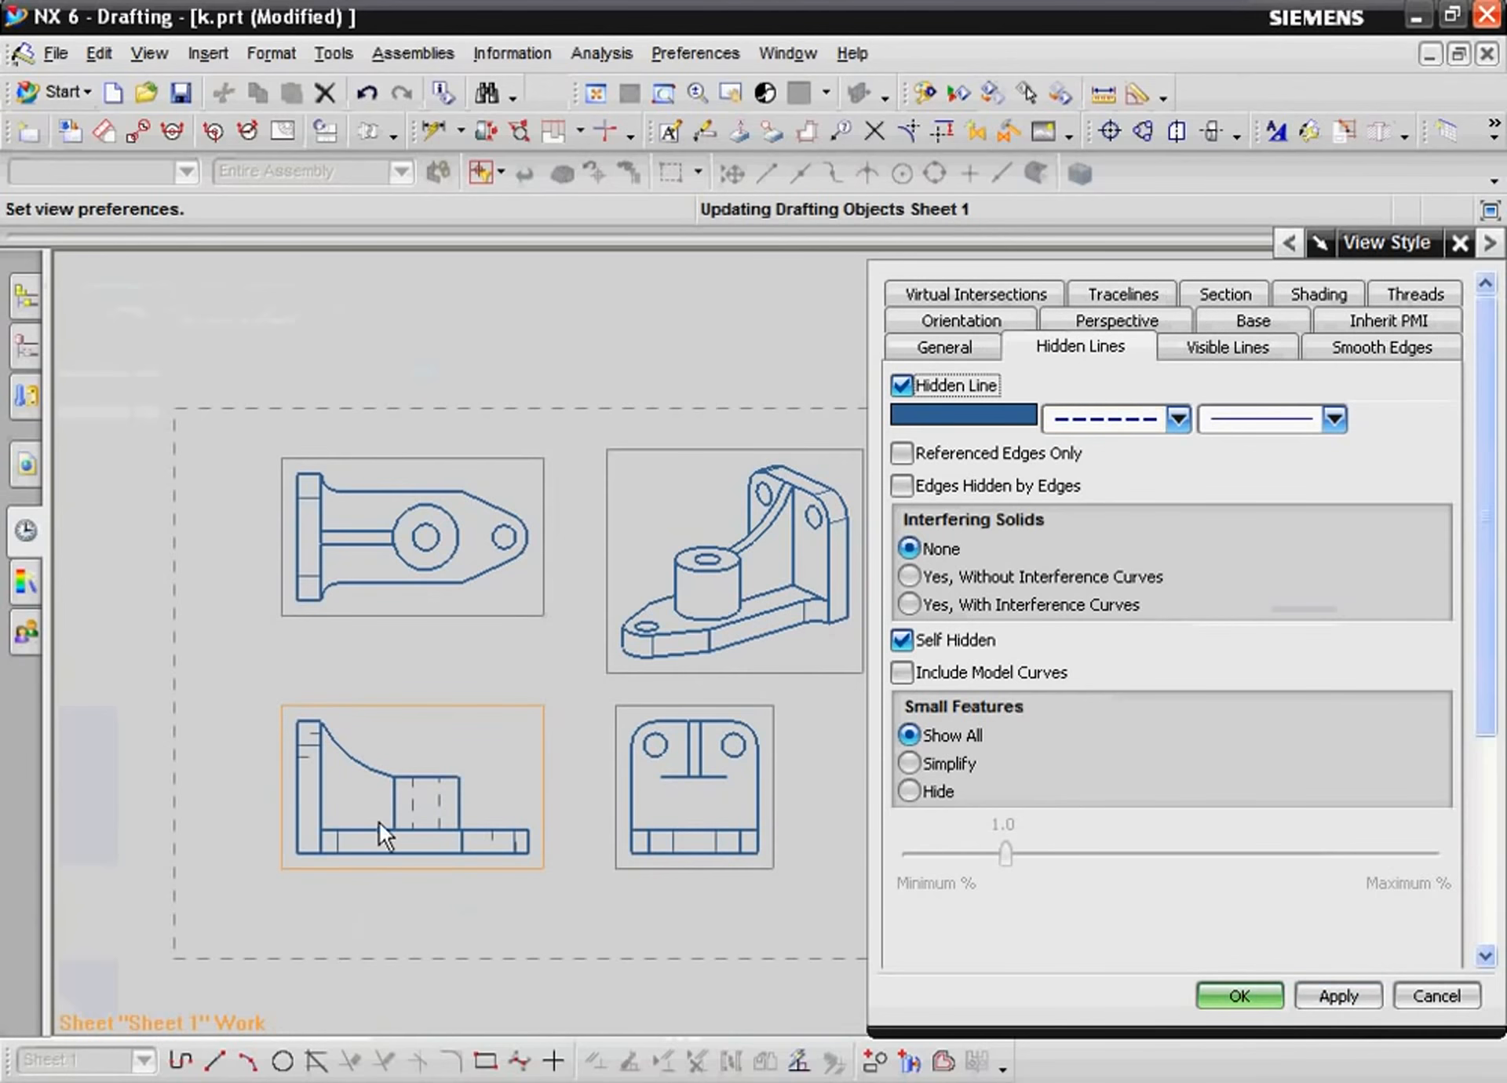
{"action": "scroll", "coordinate": [295, 750], "scroll_direction": "up", "scroll_amount": 5}
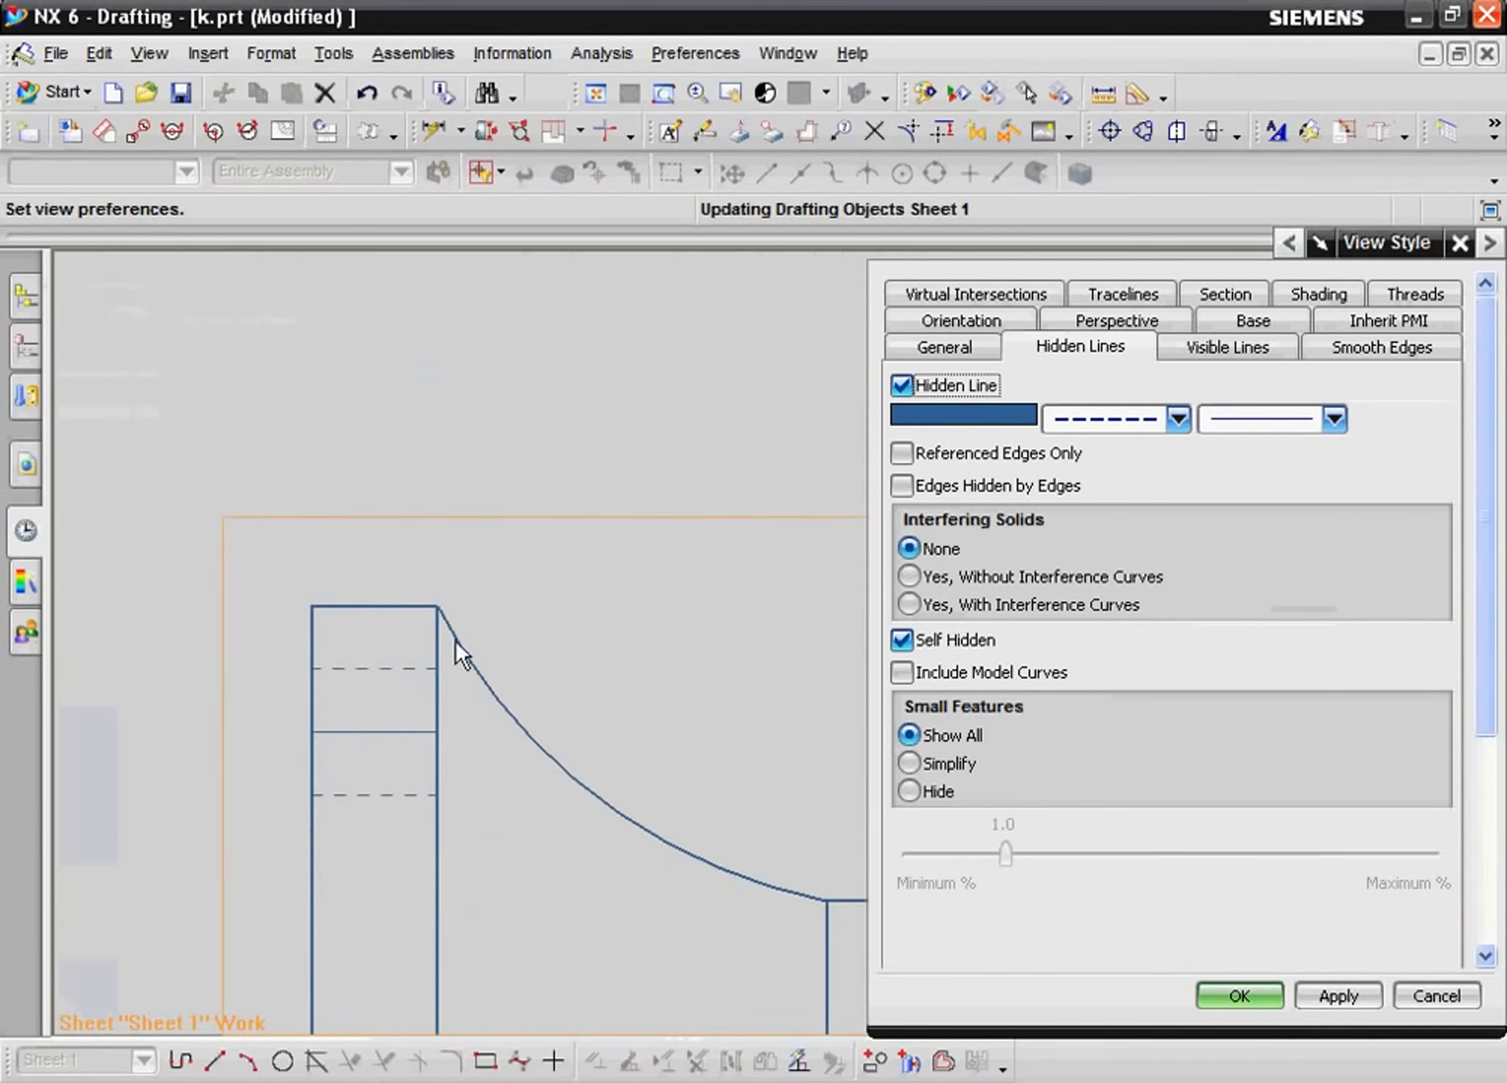
{"action": "middle_click_drag", "start_coordinate": [457, 693], "coordinate": [3, 122], "text": "shift"}
{"action": "middle_click_drag", "start_coordinate": [802, 507], "coordinate": [427, 483], "text": "shift"}
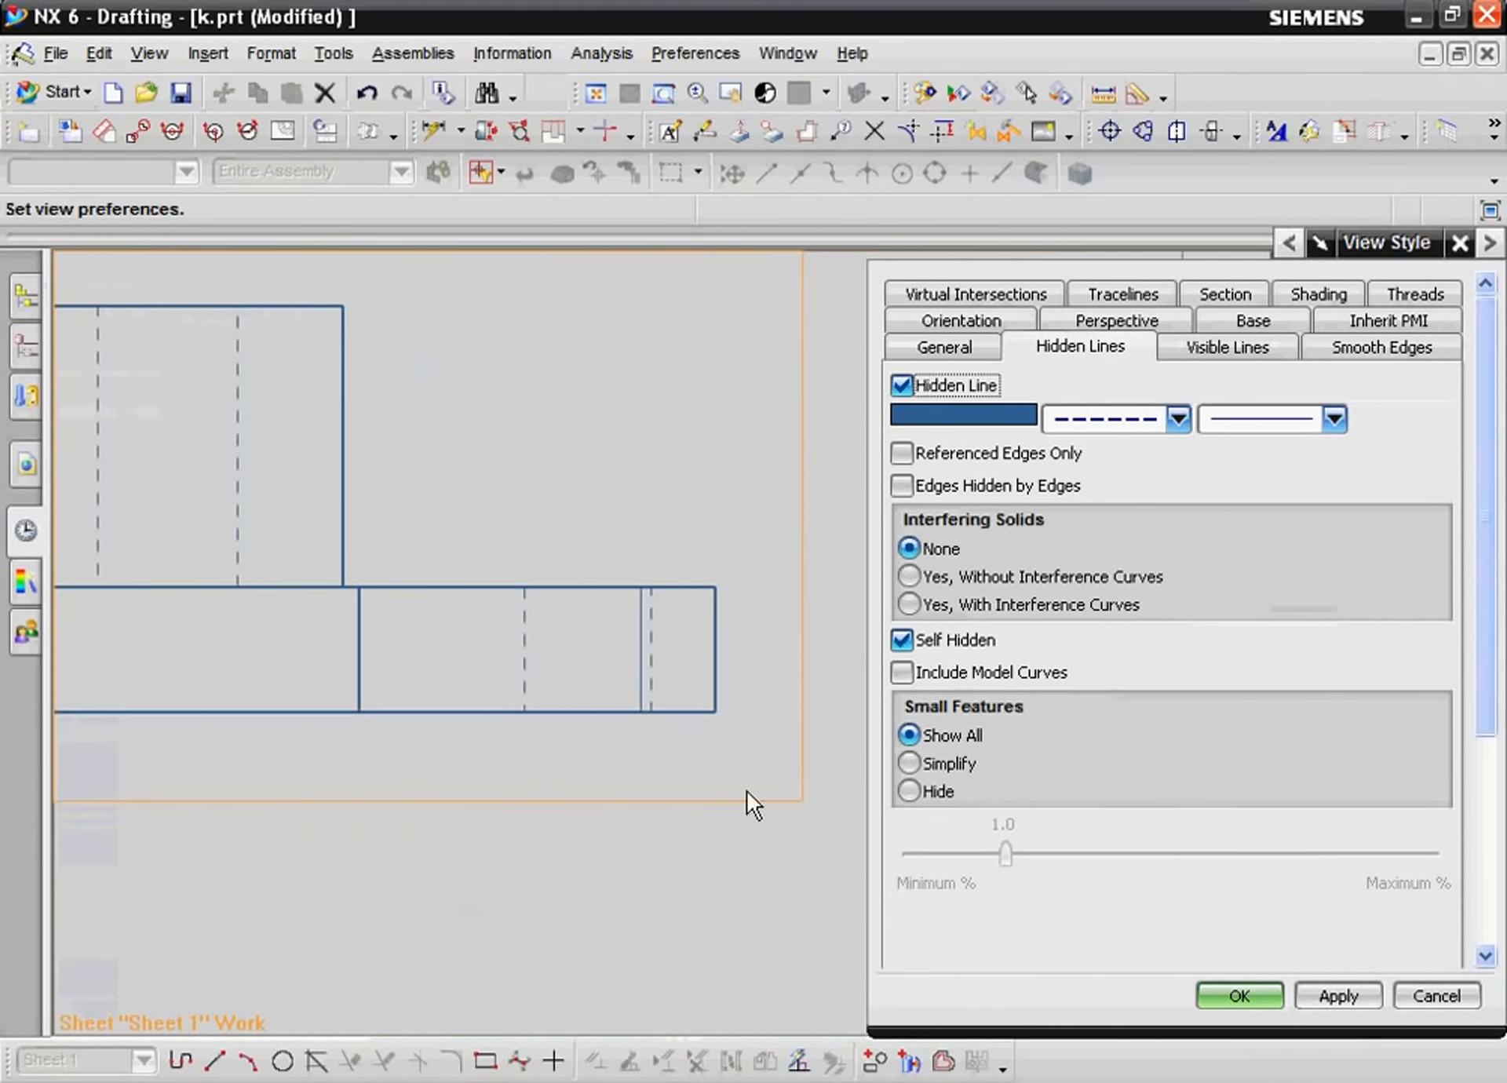
{"action": "scroll", "coordinate": [746, 790], "scroll_direction": "down", "scroll_amount": 4}
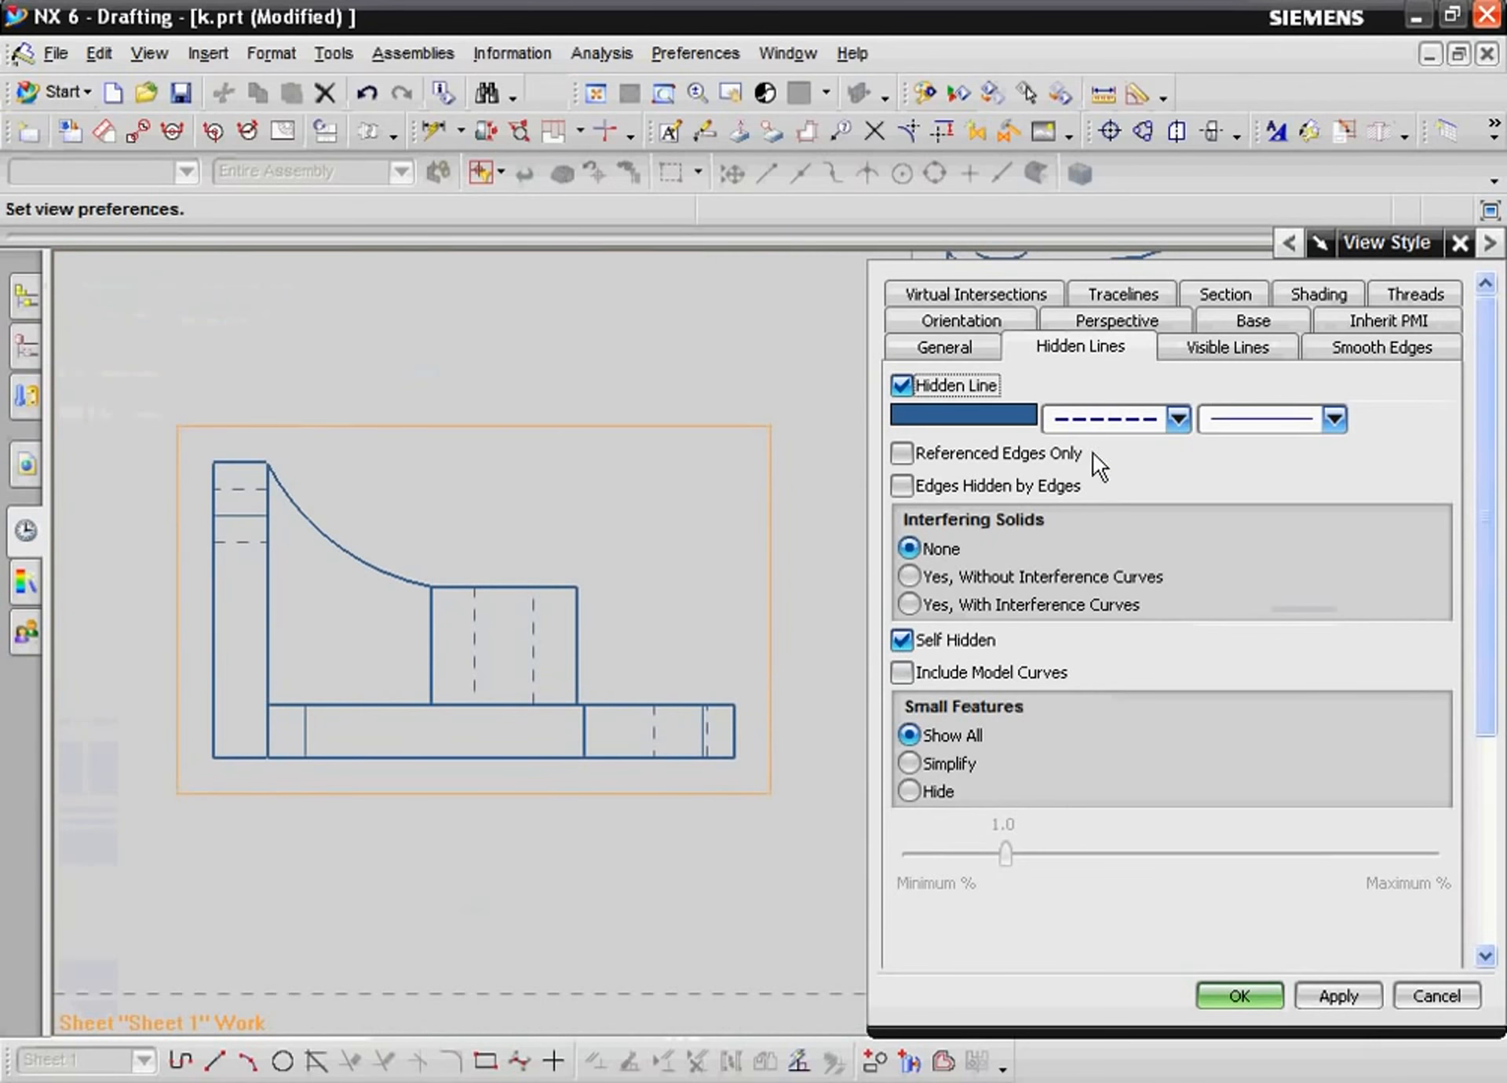
- Turn off the Hidden Line option for the LEFT base view and confirm its view style
{"action": "left_click", "coordinate": [927, 382]}
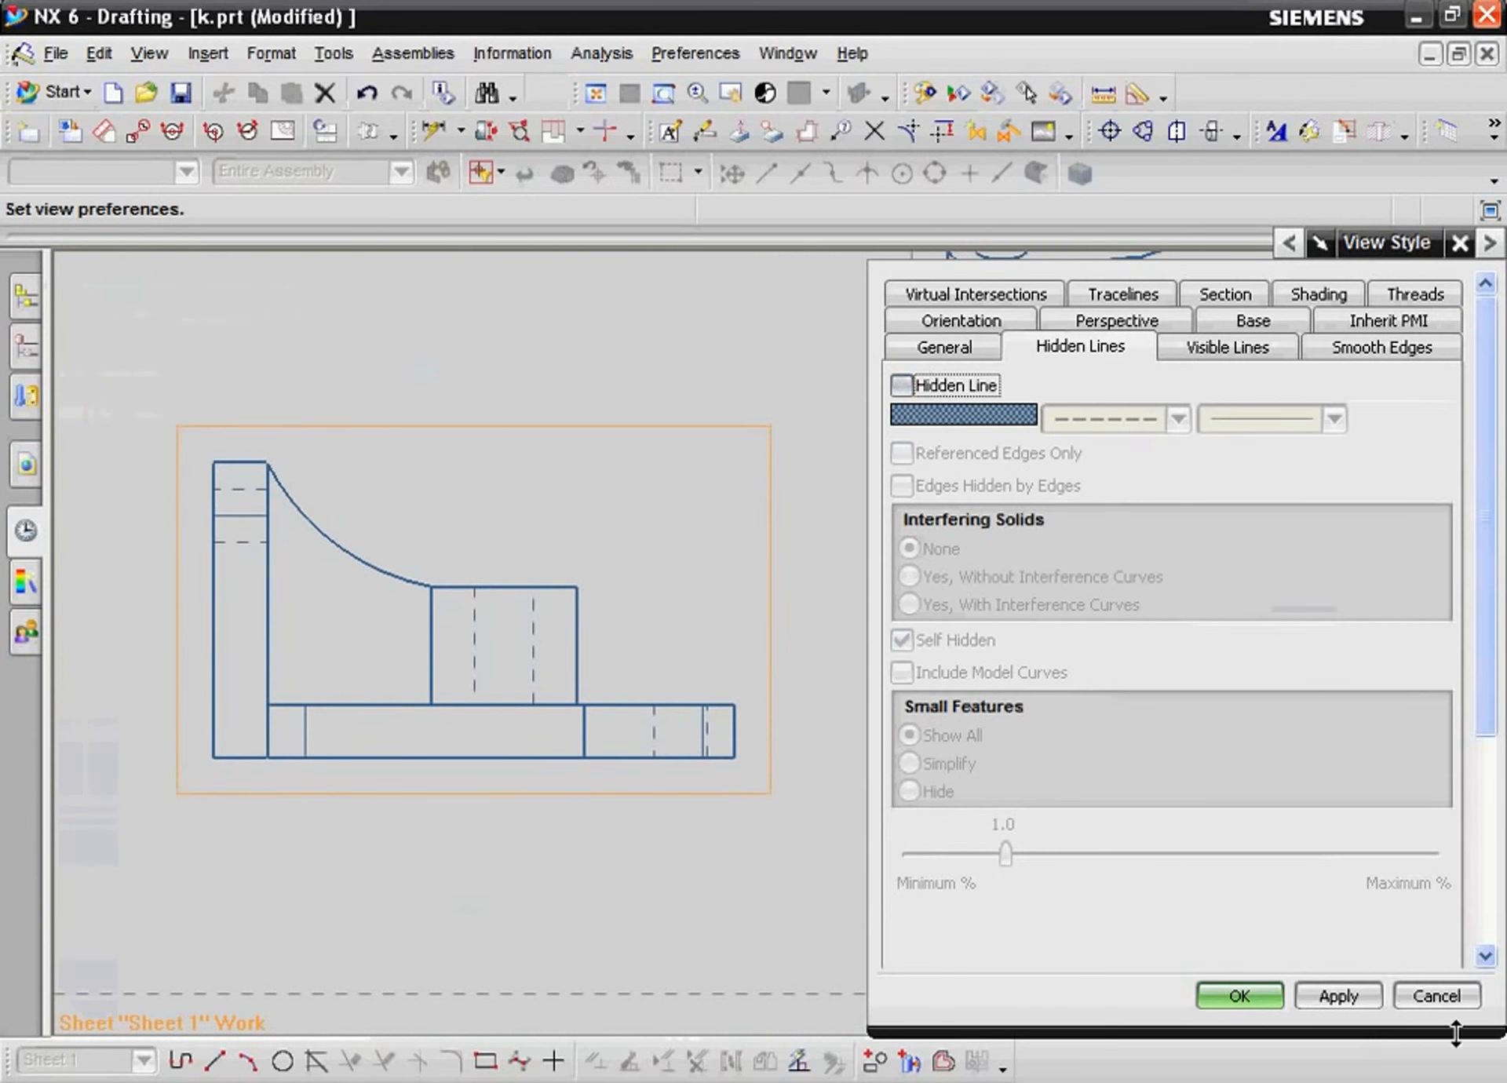
{"action": "left_click", "coordinate": [1354, 991]}
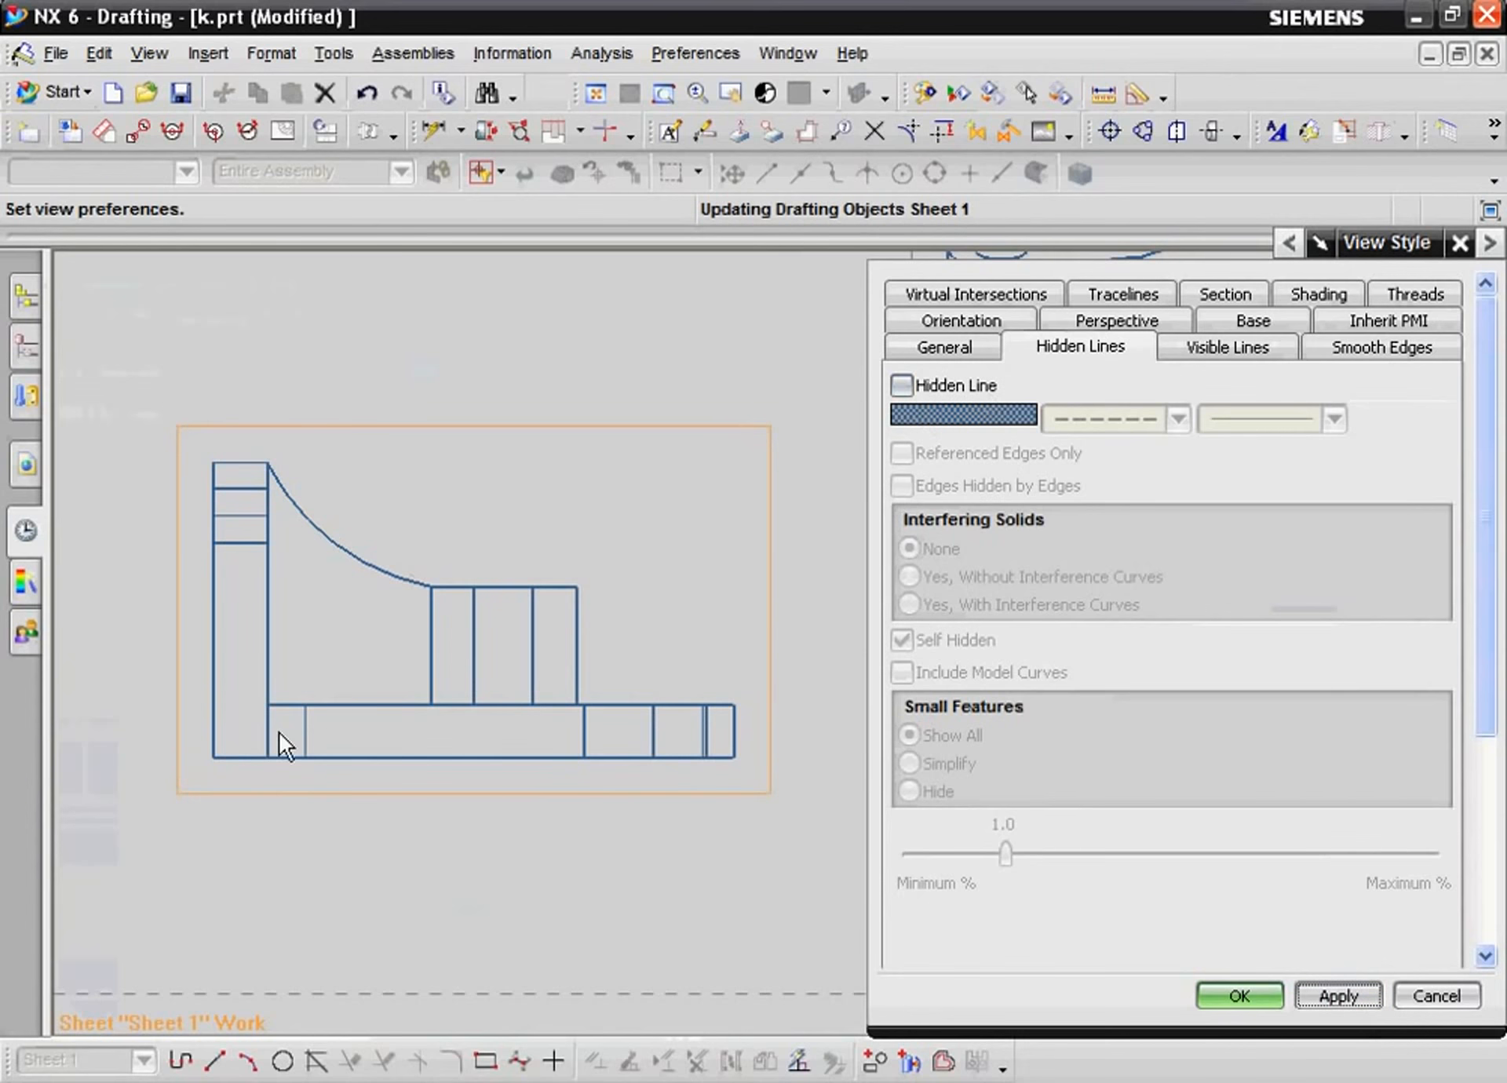
{"action": "middle_click_drag", "start_coordinate": [277, 733], "coordinate": [350, 641], "text": "ctrl"}
{"action": "middle_click_drag", "start_coordinate": [429, 924], "coordinate": [354, 1003], "text": "shift"}
{"action": "scroll", "coordinate": [689, 757], "scroll_direction": "up", "scroll_amount": 4}
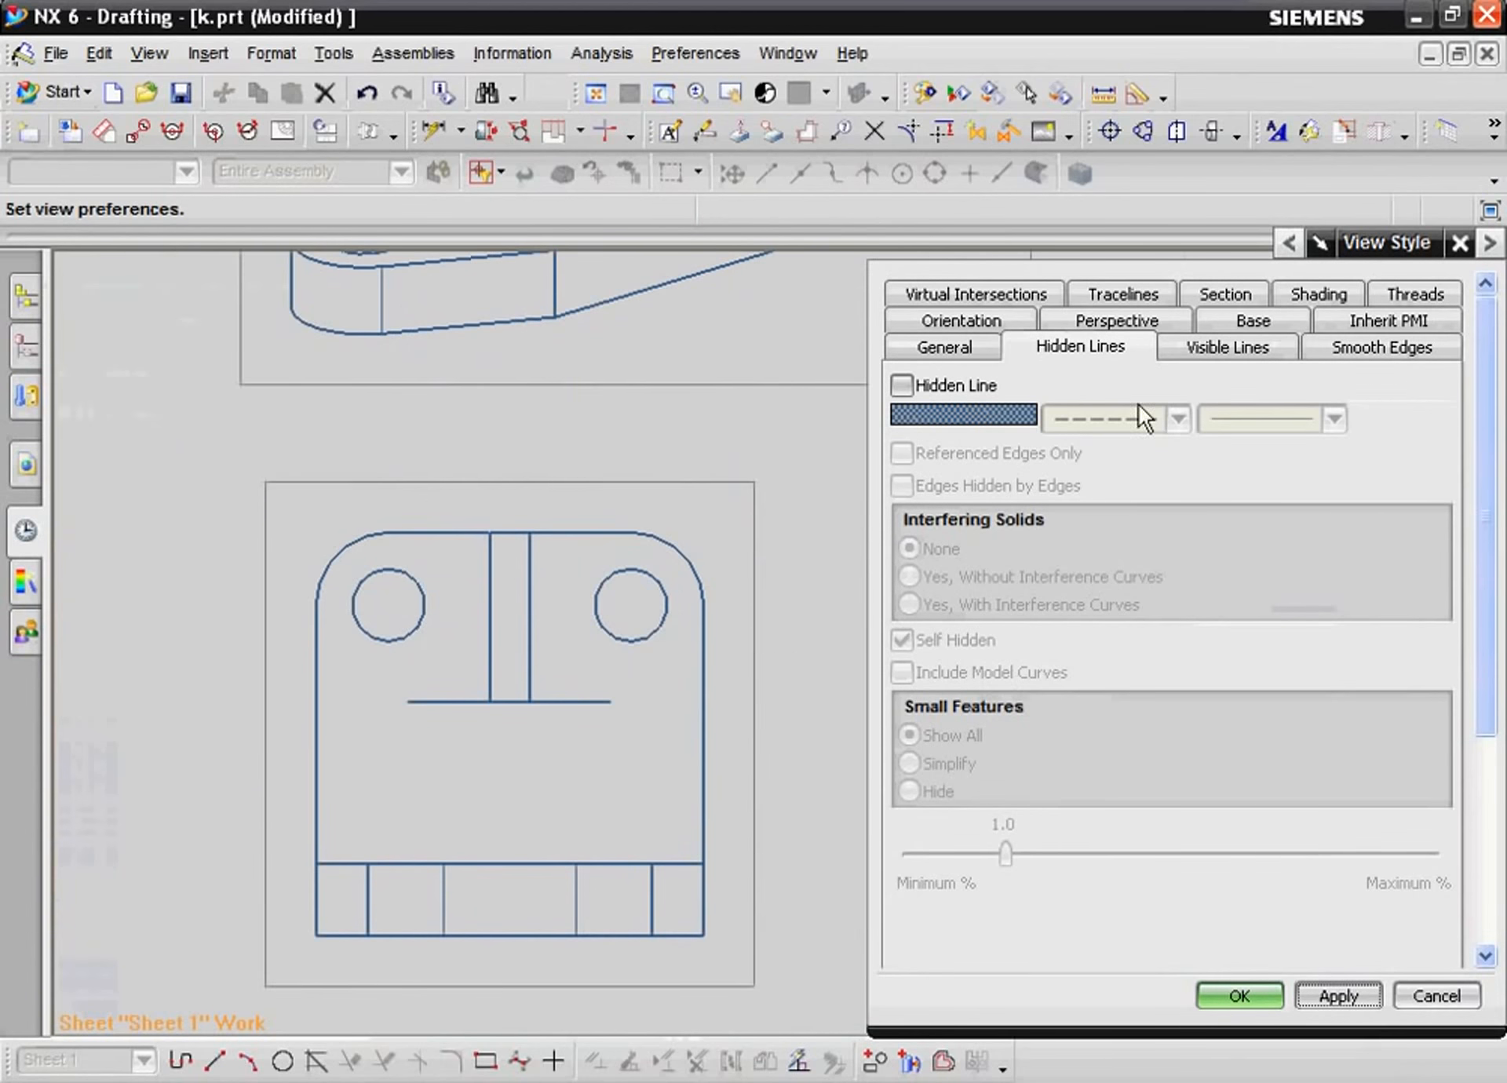
{"action": "middle_click", "coordinate": [720, 493]}
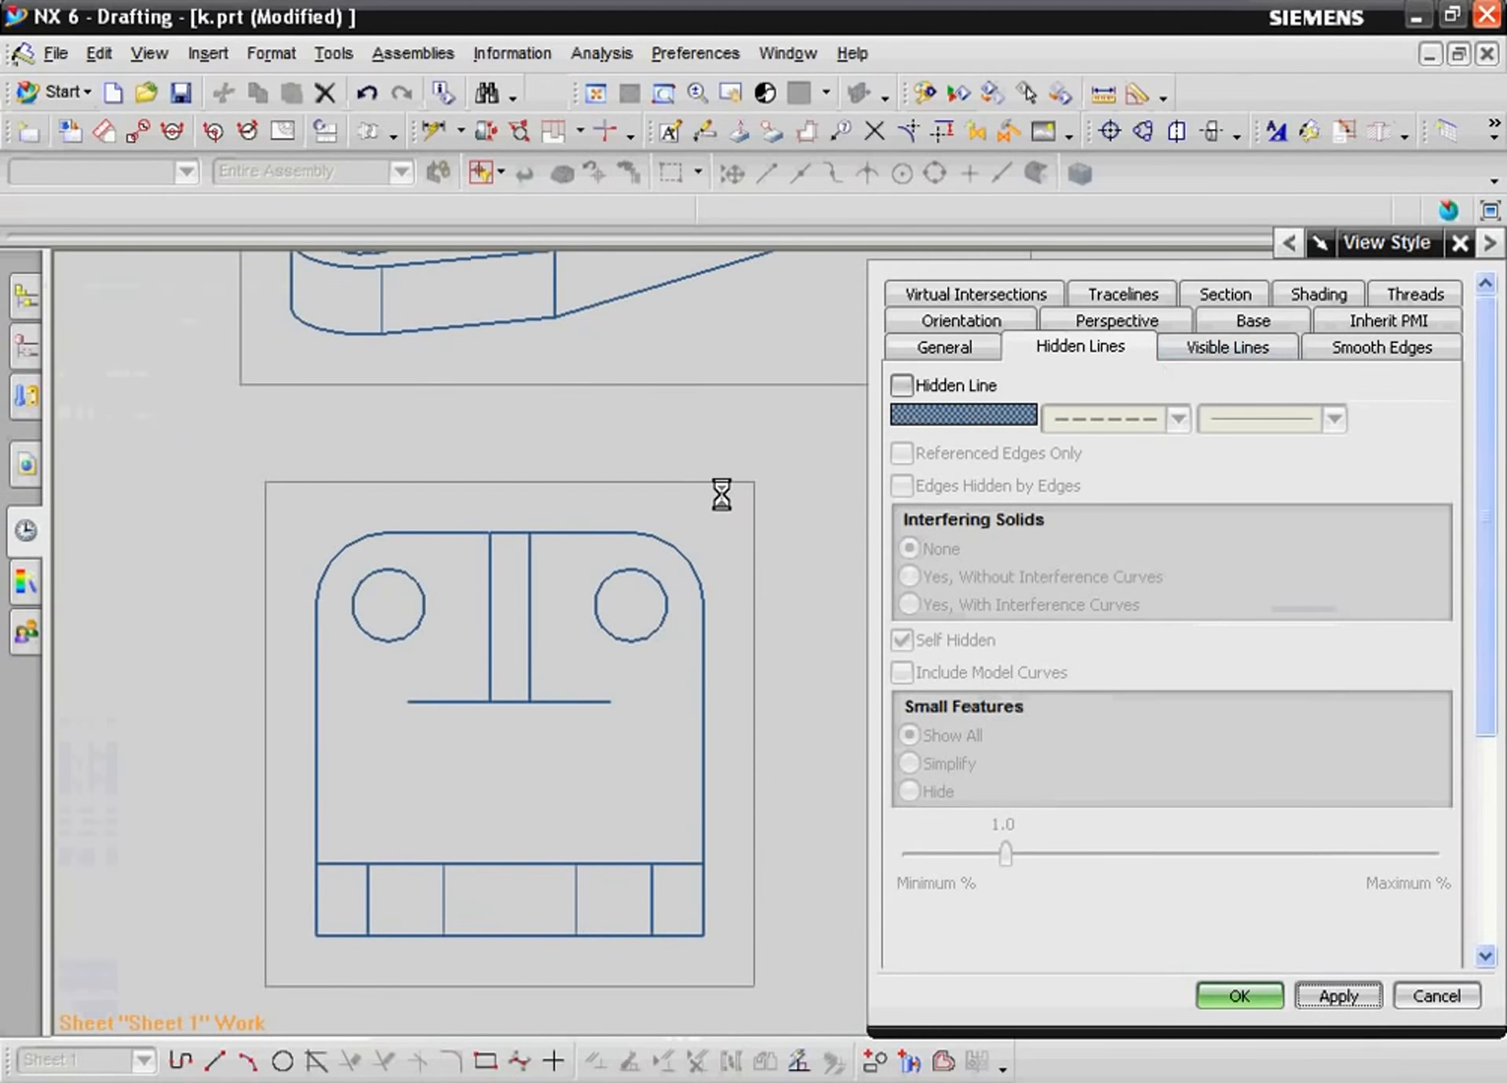
- Try the thickest visible-line width for the projected view beside the base view, and return it to the medium width
{"action": "left_click", "coordinate": [762, 719]}
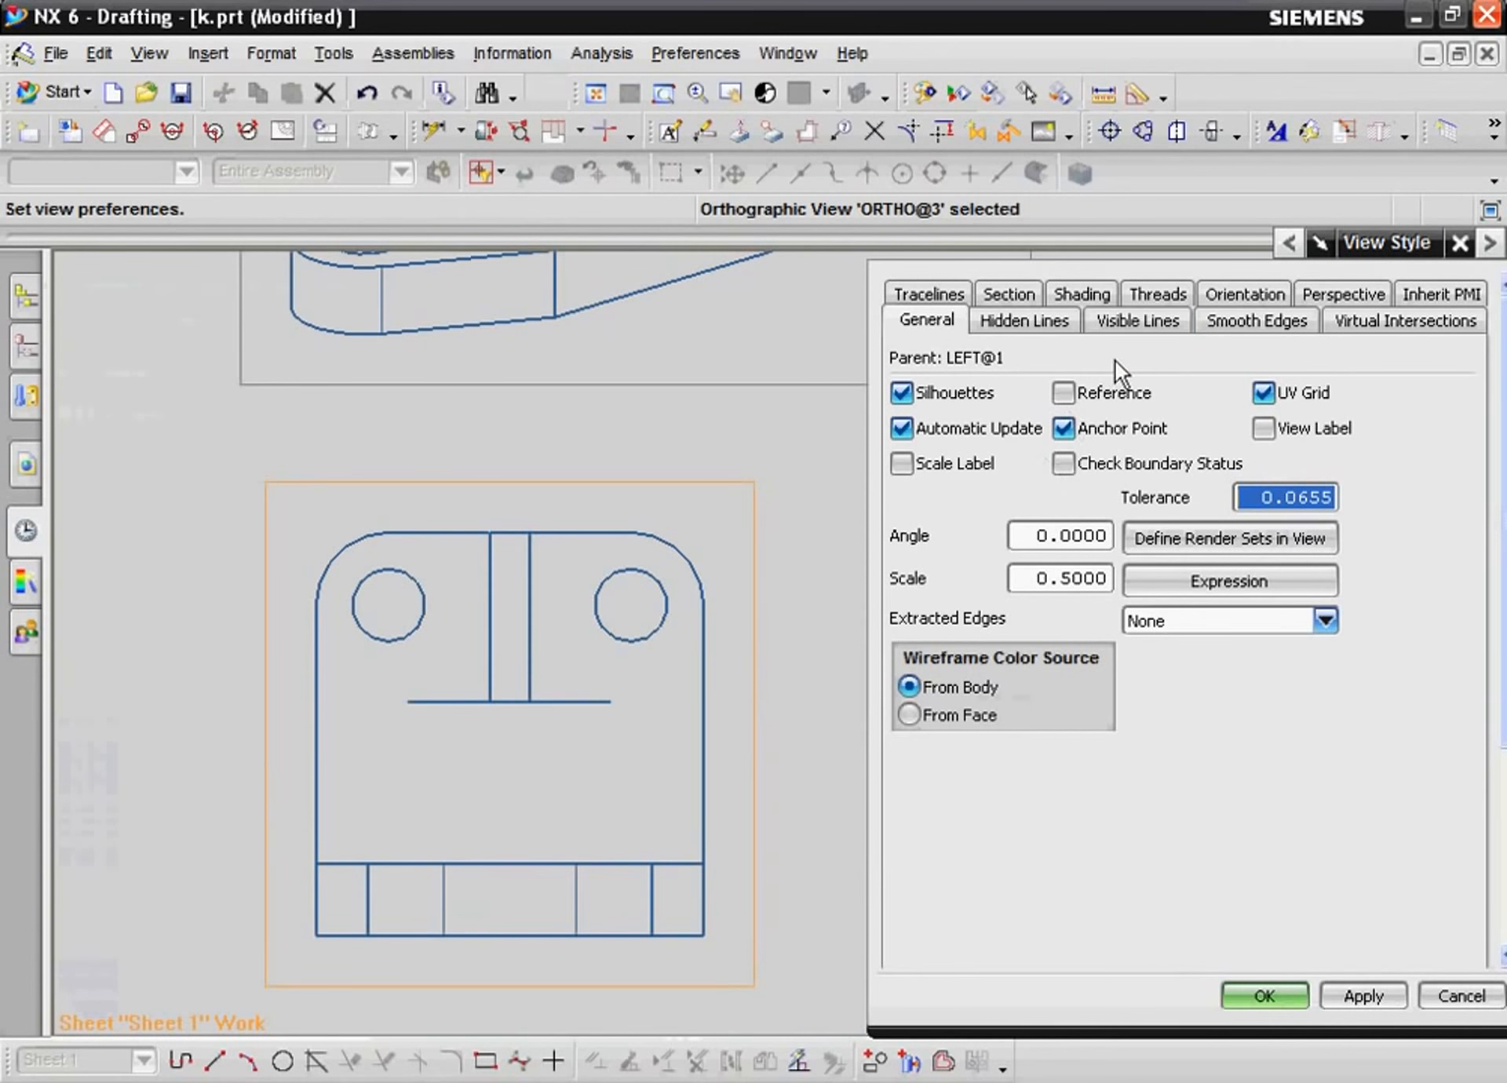
{"action": "left_click", "coordinate": [1139, 324]}
{"action": "left_click", "coordinate": [1248, 363]}
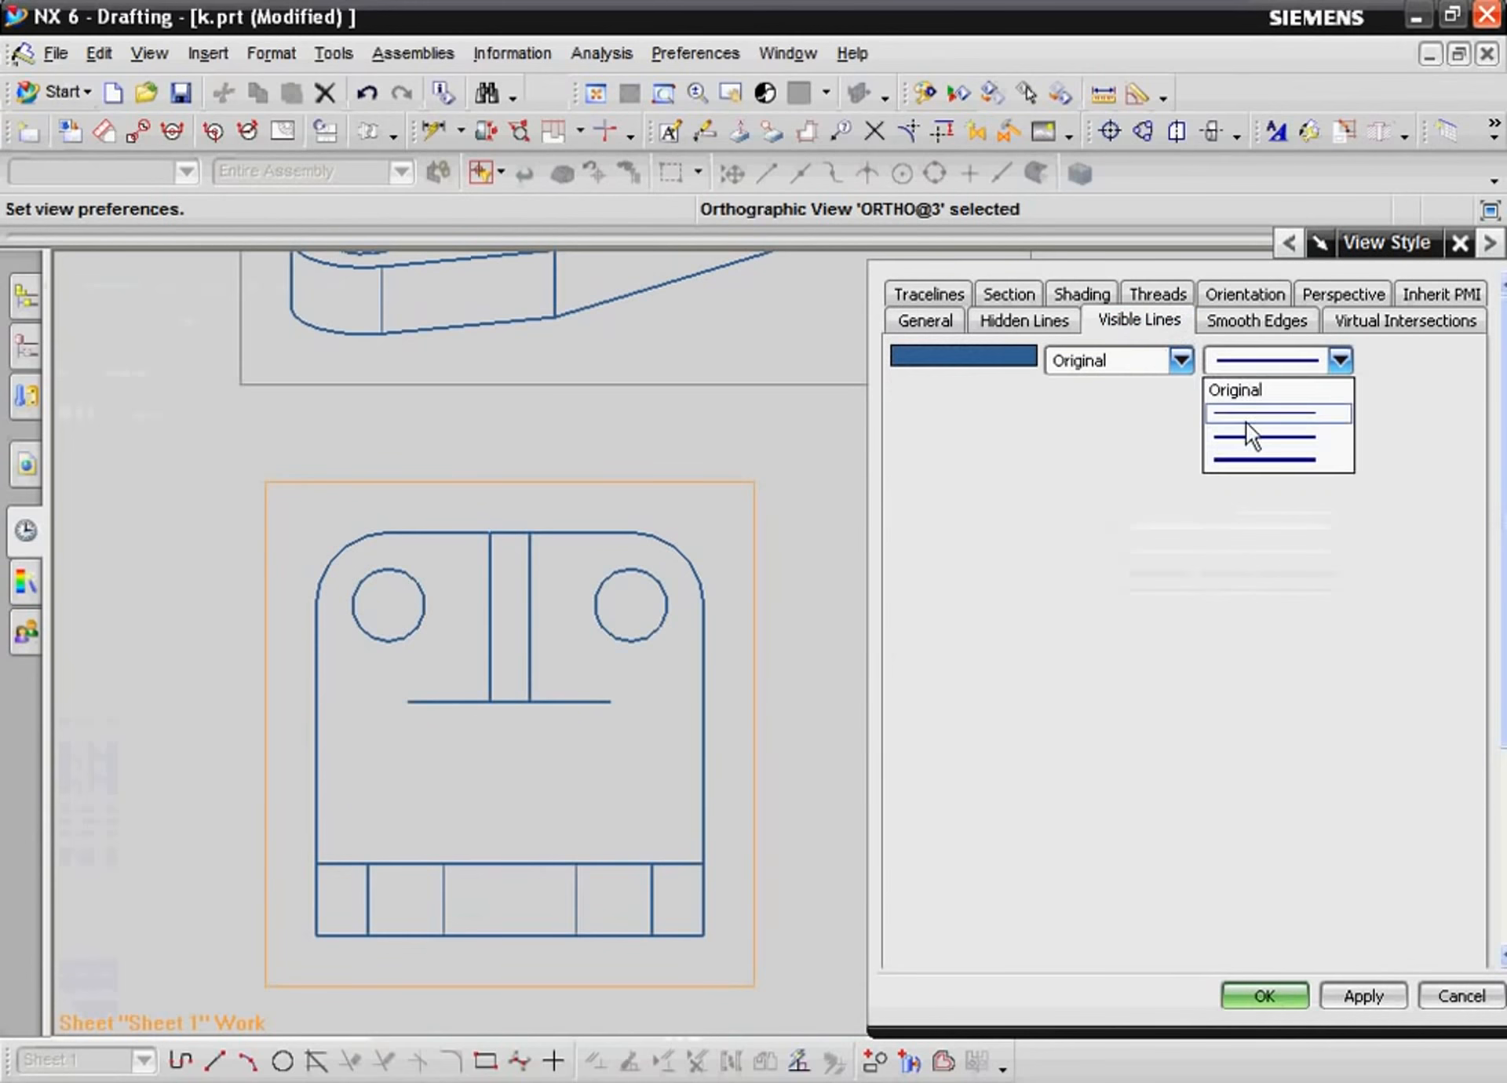
{"action": "left_click", "coordinate": [1256, 455]}
{"action": "left_click", "coordinate": [1327, 360]}
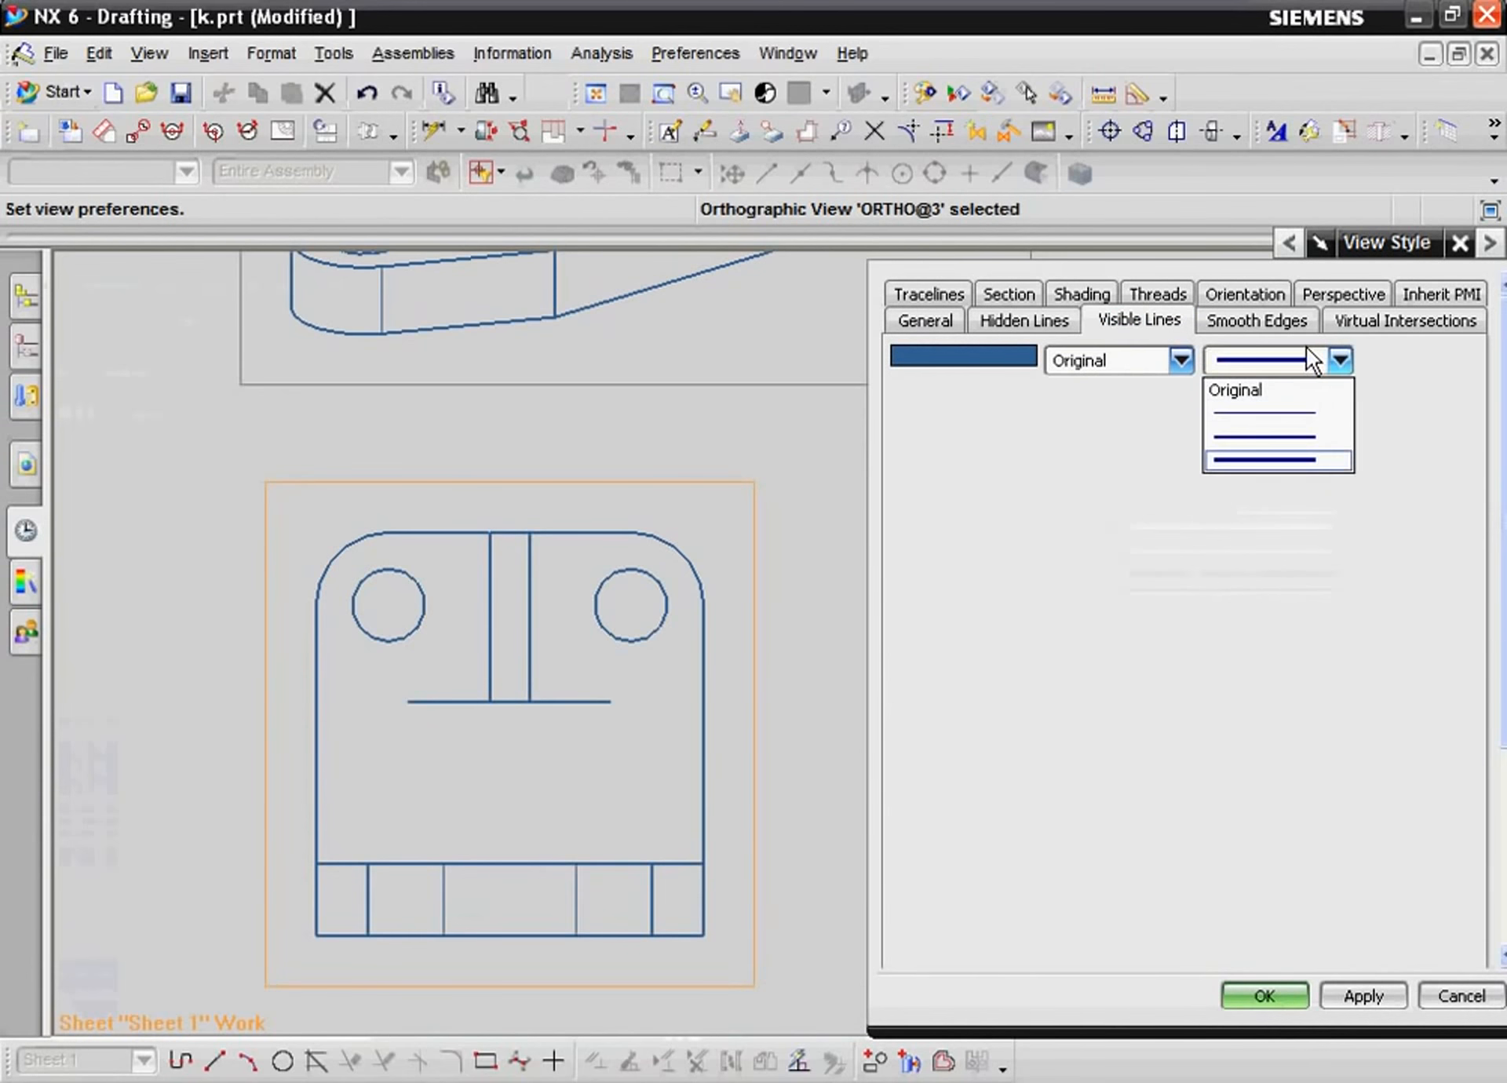
{"action": "left_click", "coordinate": [1251, 440]}
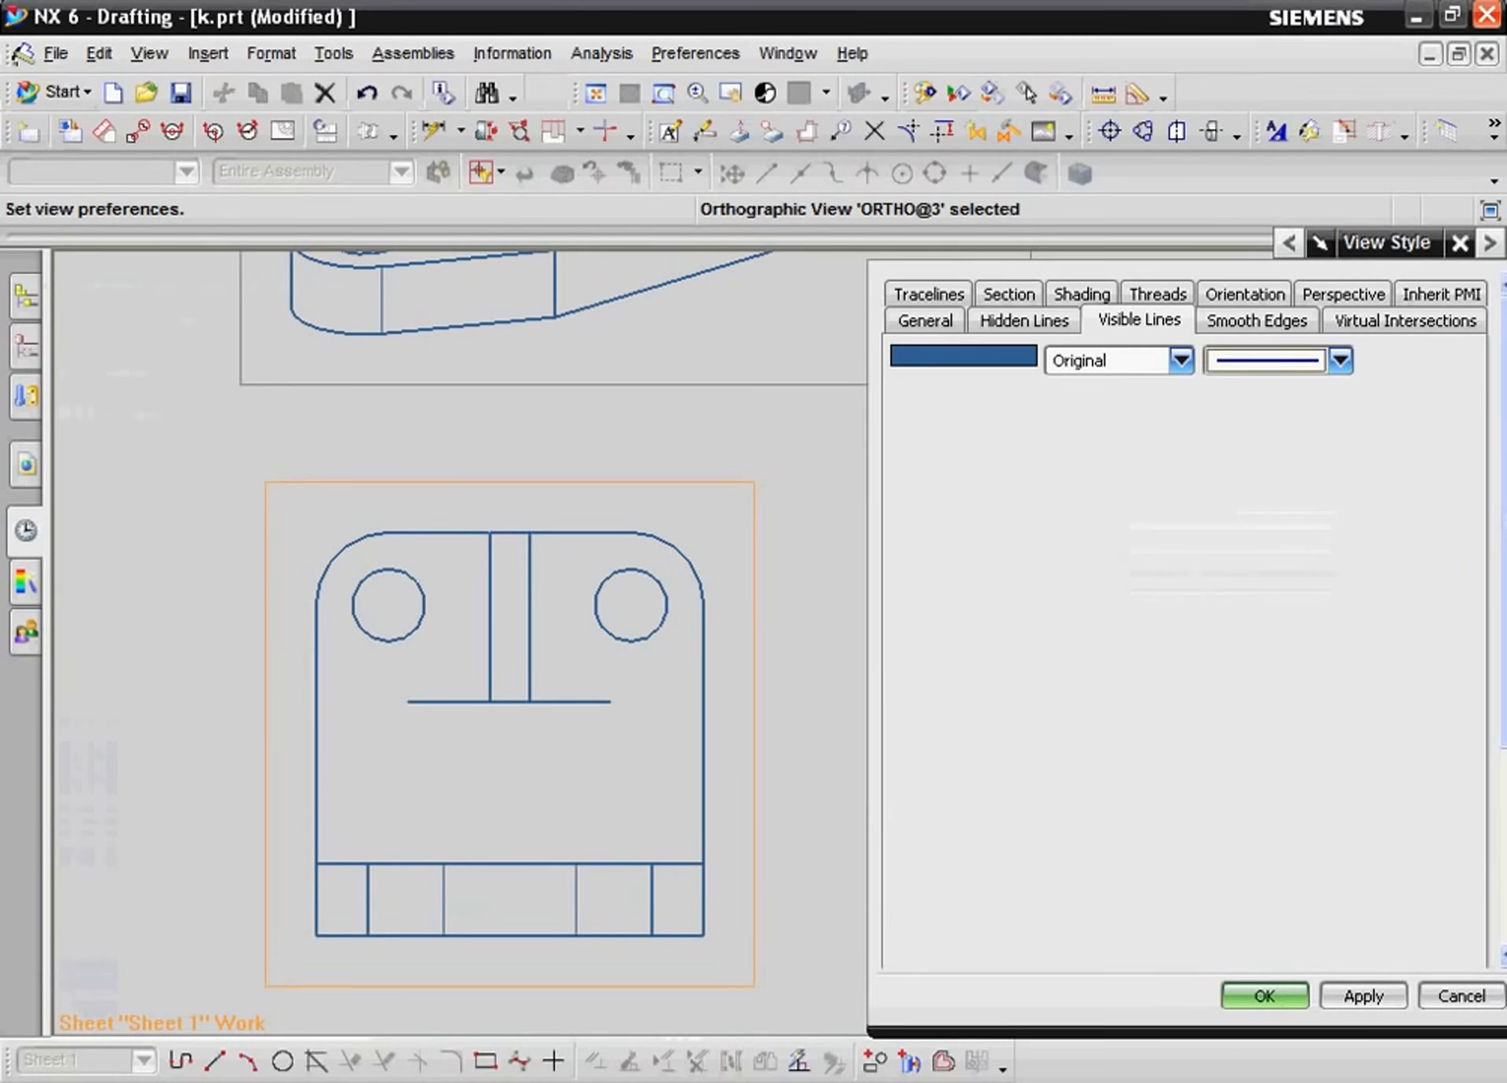
{"action": "left_click", "coordinate": [1354, 993]}
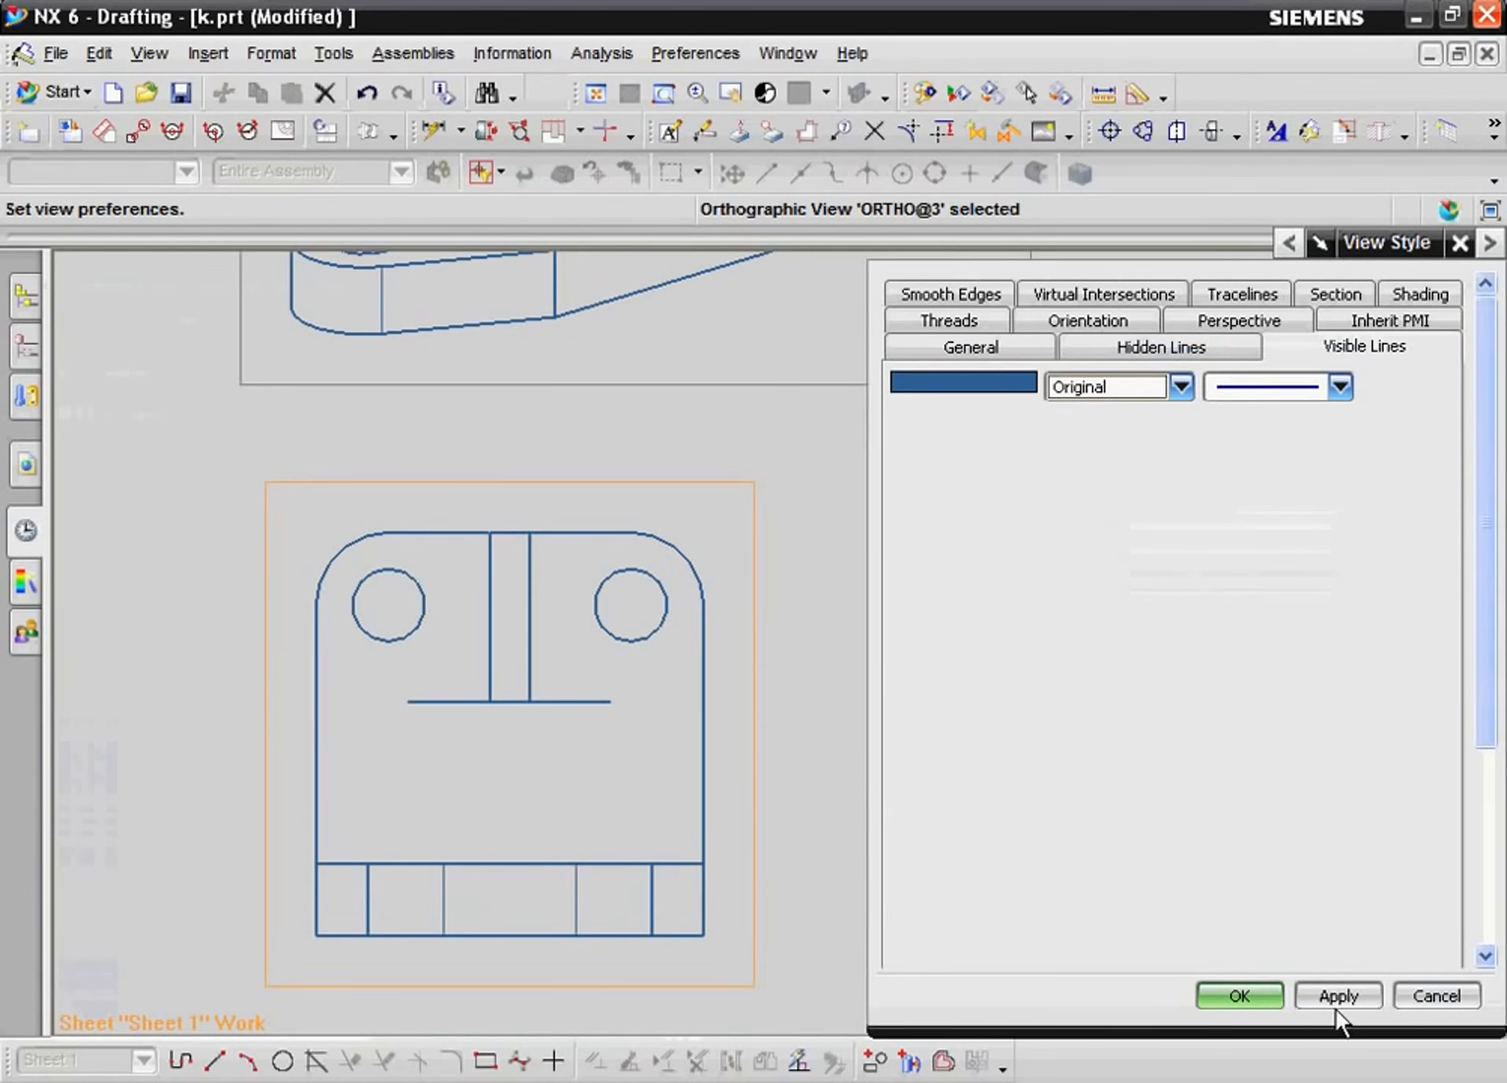
- Apply a dashed font to the hidden lines of the projected view beside the base view
{"action": "left_click", "coordinate": [1221, 347]}
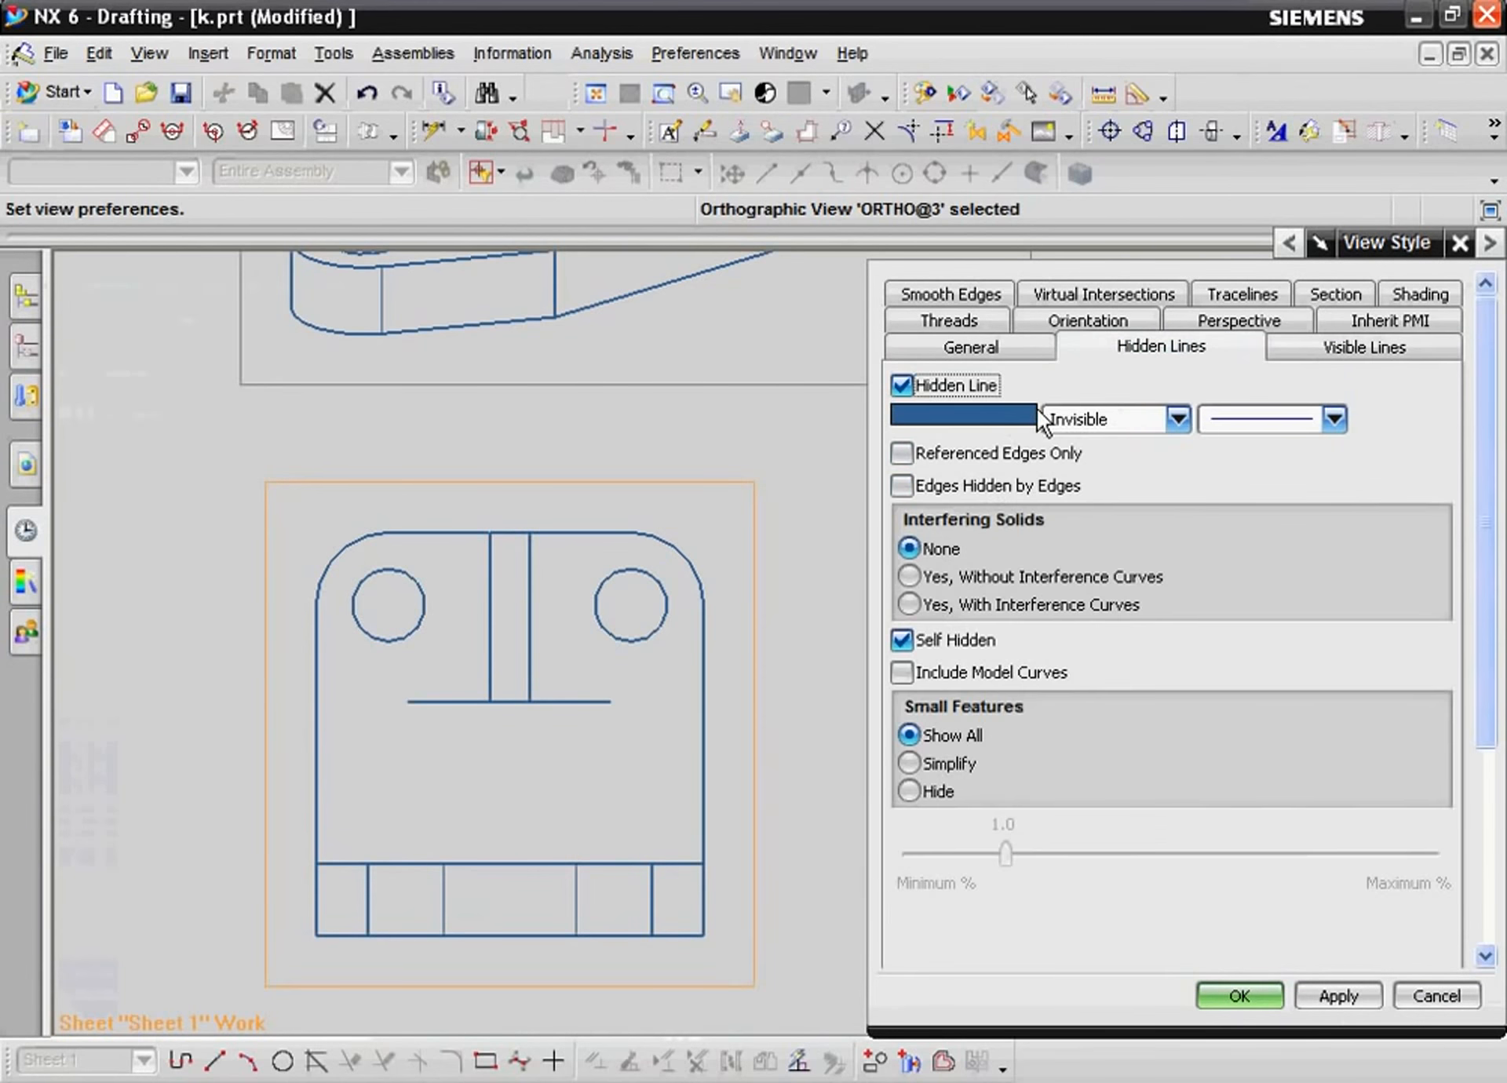
{"action": "left_click", "coordinate": [1071, 416]}
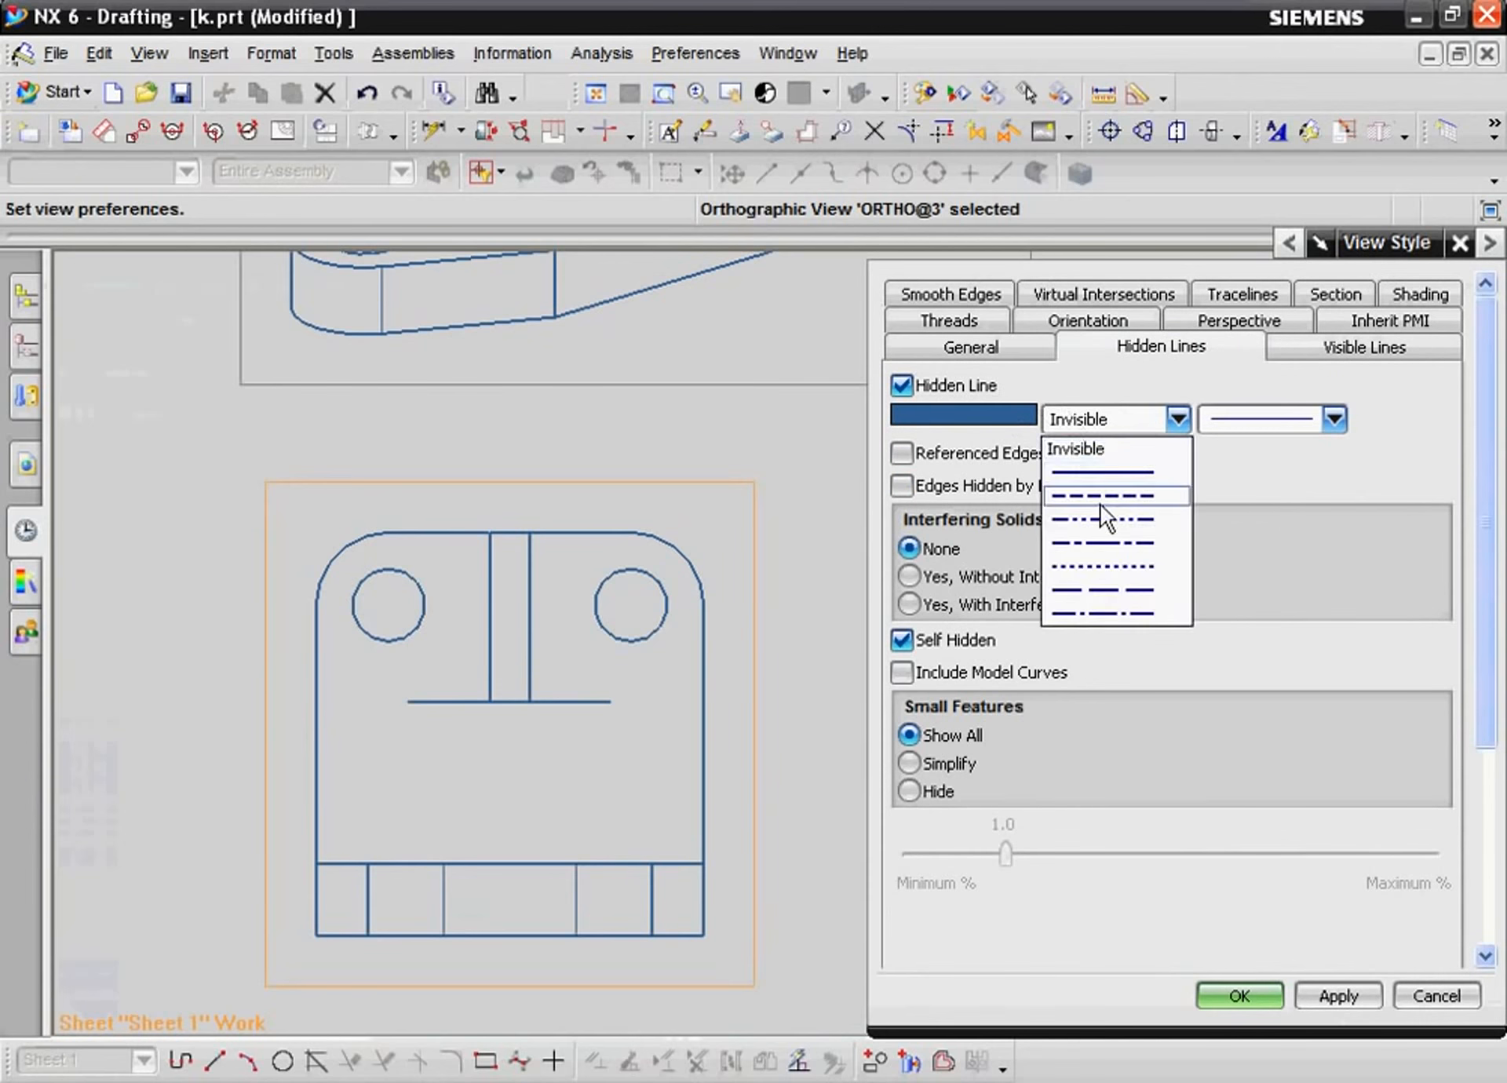
{"action": "left_click", "coordinate": [1100, 502]}
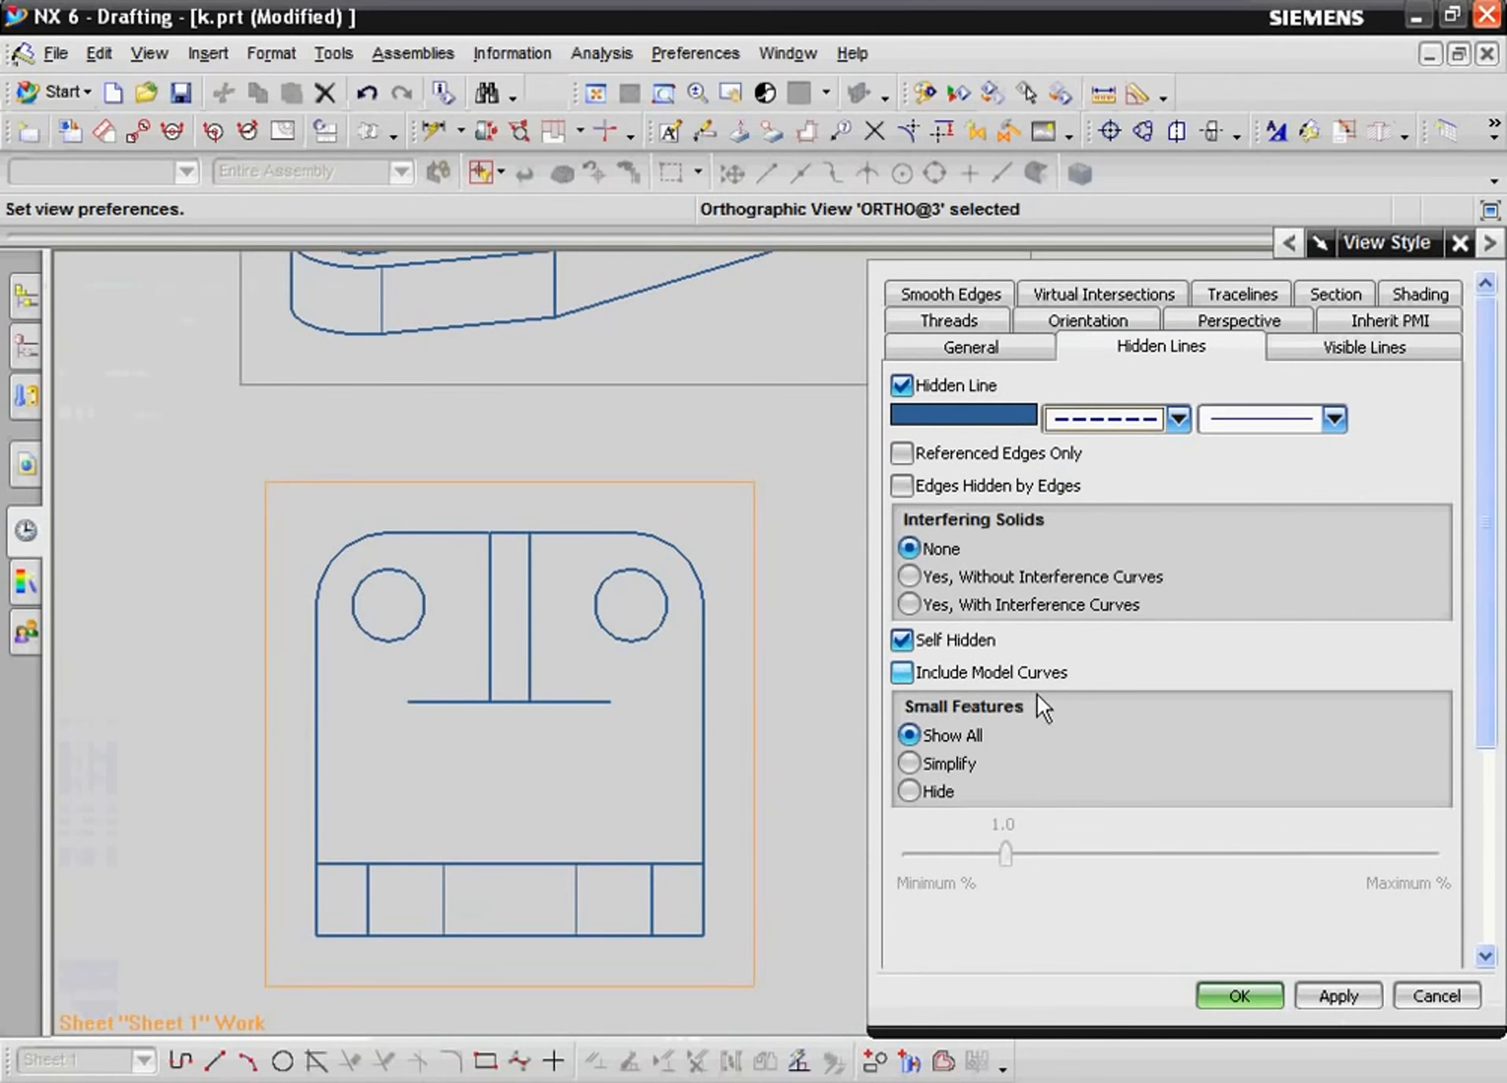
{"action": "left_click", "coordinate": [1300, 991]}
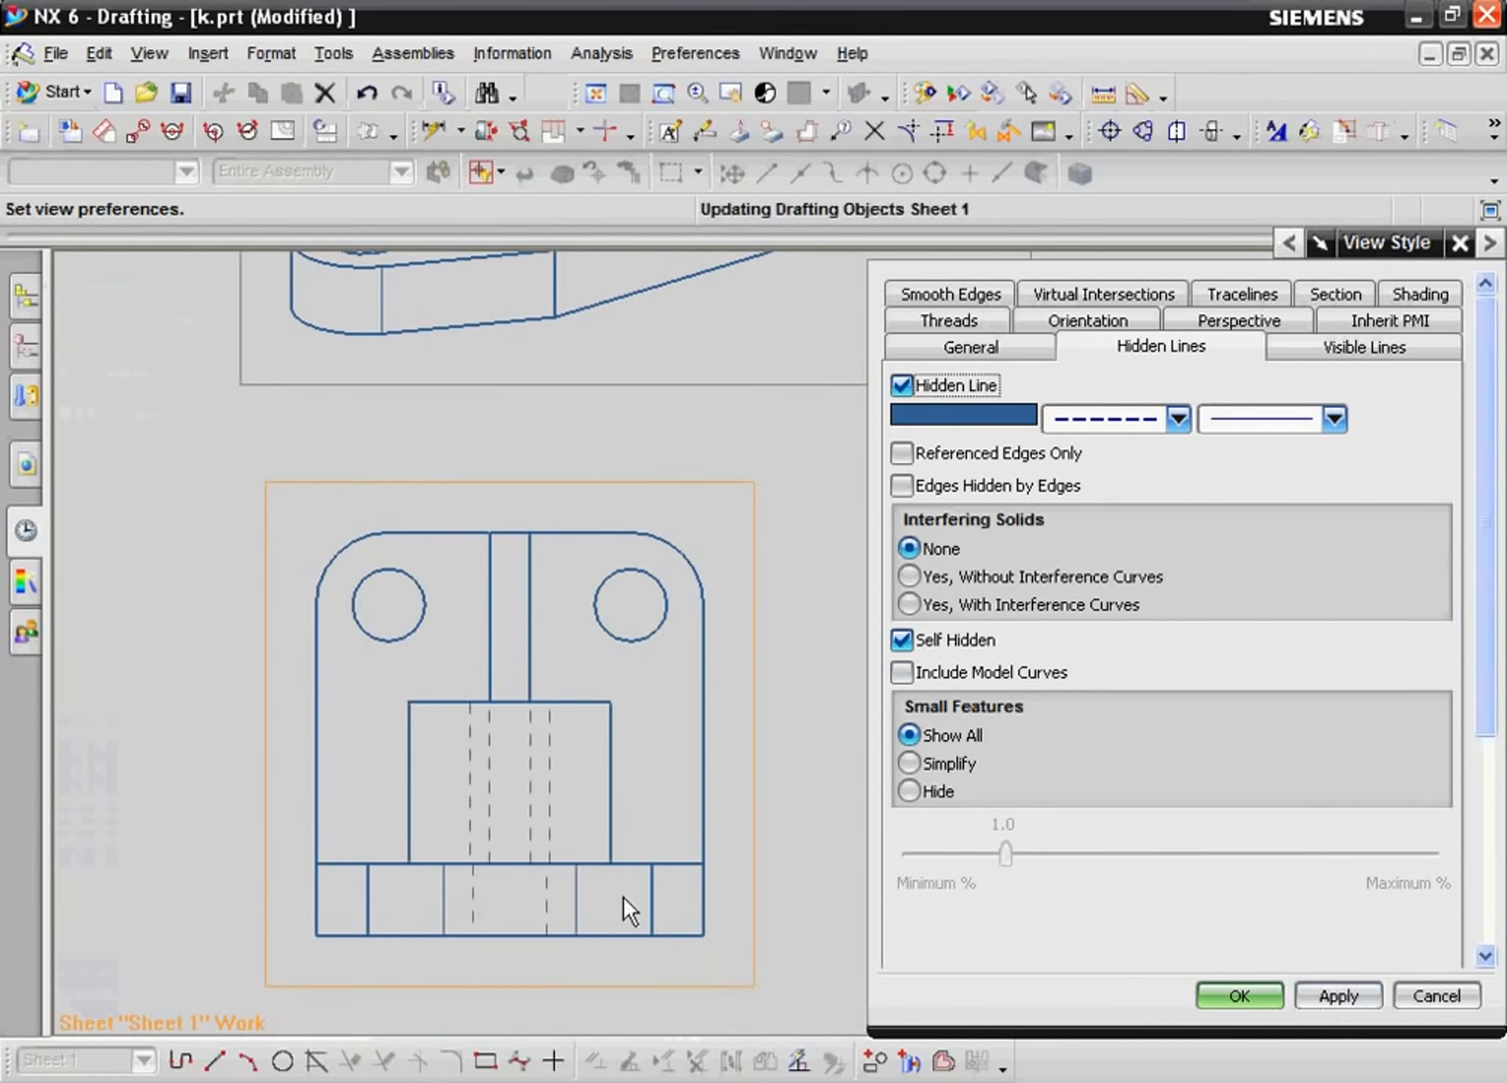
- Set the hidden lines of the projected view beside the base view to Invisible and confirm its view style
{"action": "scroll", "coordinate": [623, 897], "scroll_direction": "down", "scroll_amount": 2}
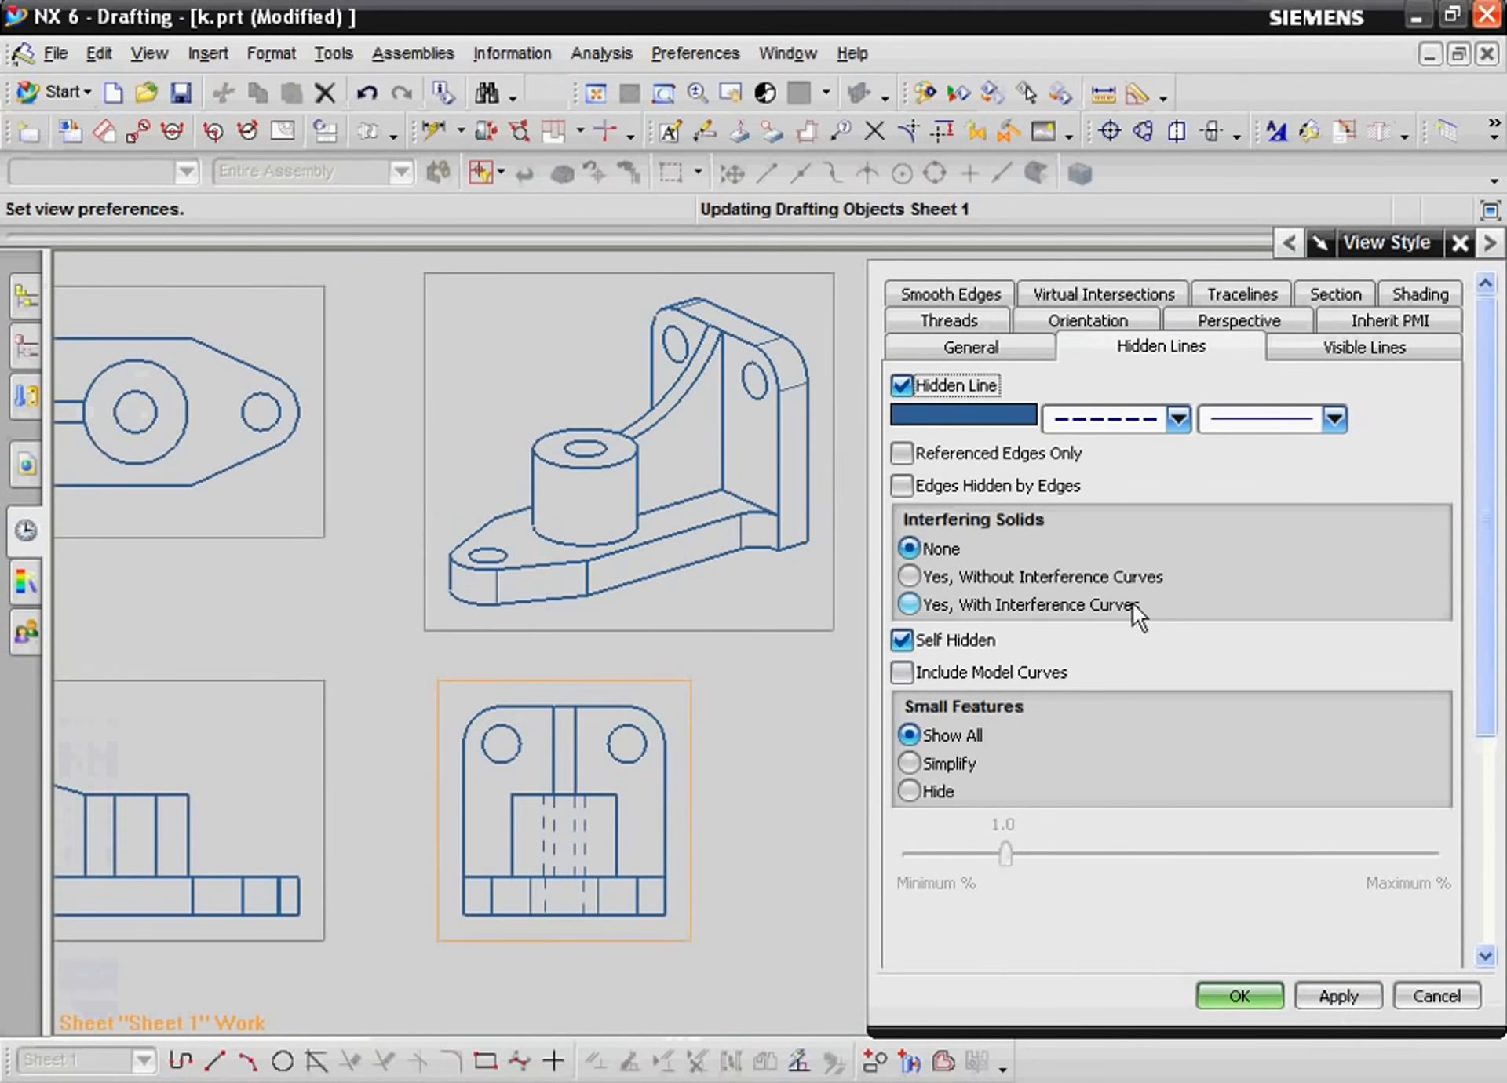
{"action": "left_click", "coordinate": [1177, 420]}
{"action": "left_click", "coordinate": [1160, 446]}
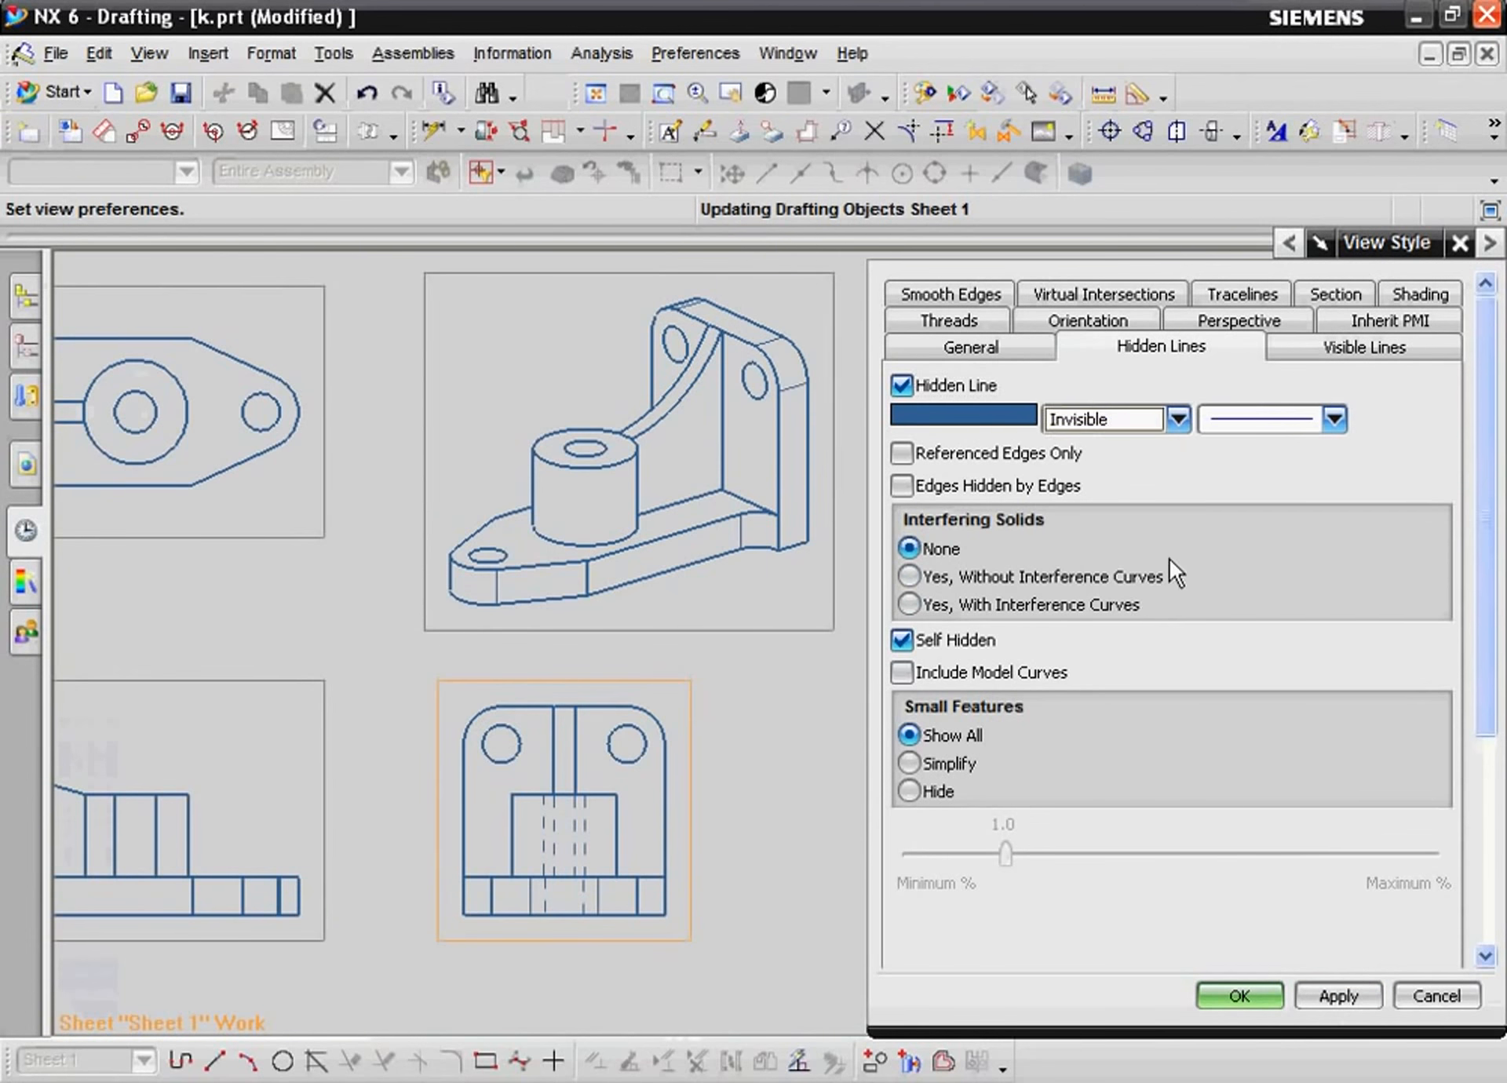
{"action": "left_click", "coordinate": [1361, 1005]}
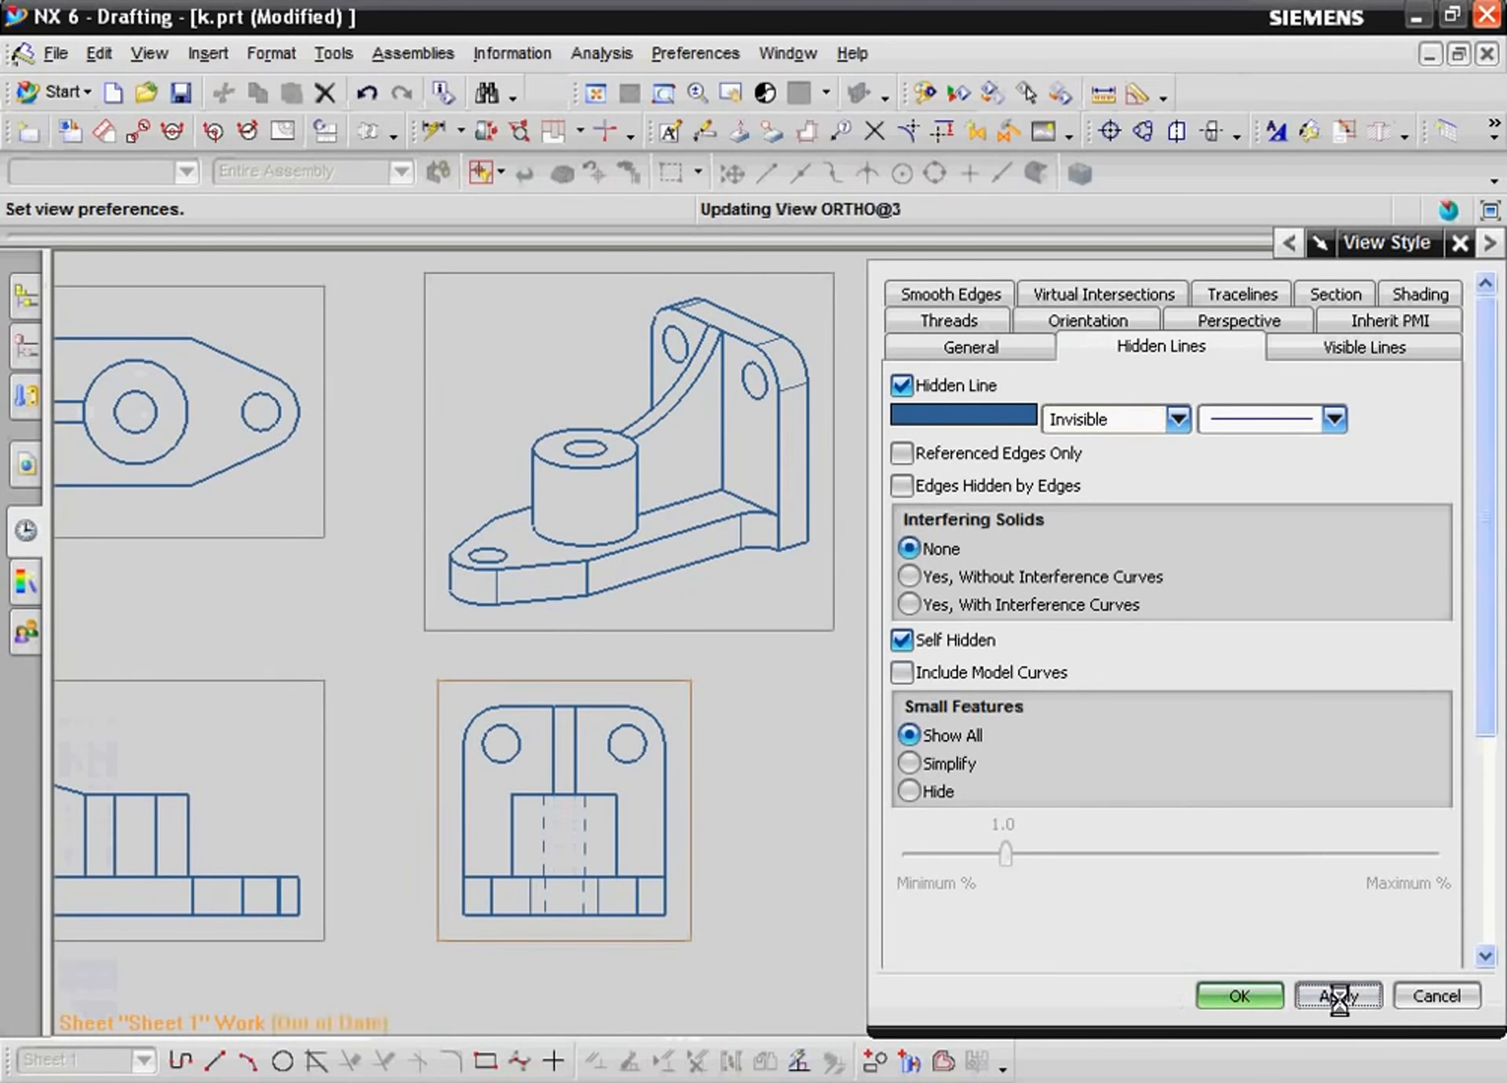
{"action": "left_click", "coordinate": [1234, 993]}
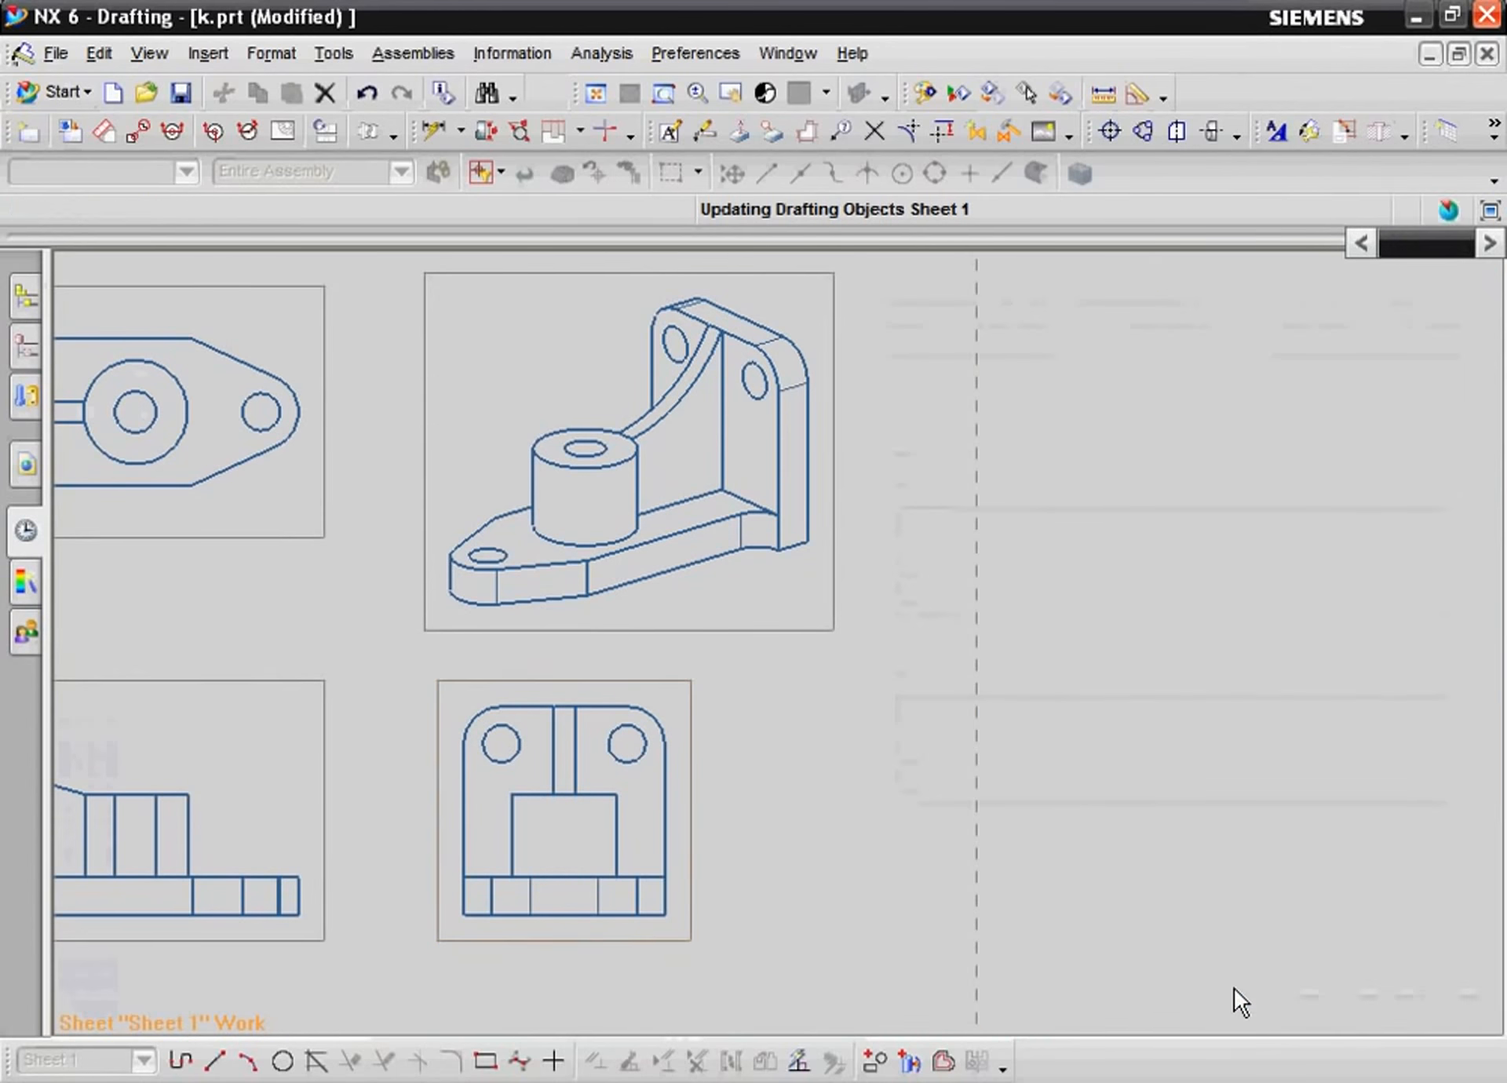
{"action": "scroll", "coordinate": [800, 747], "scroll_direction": "down", "scroll_amount": 3}
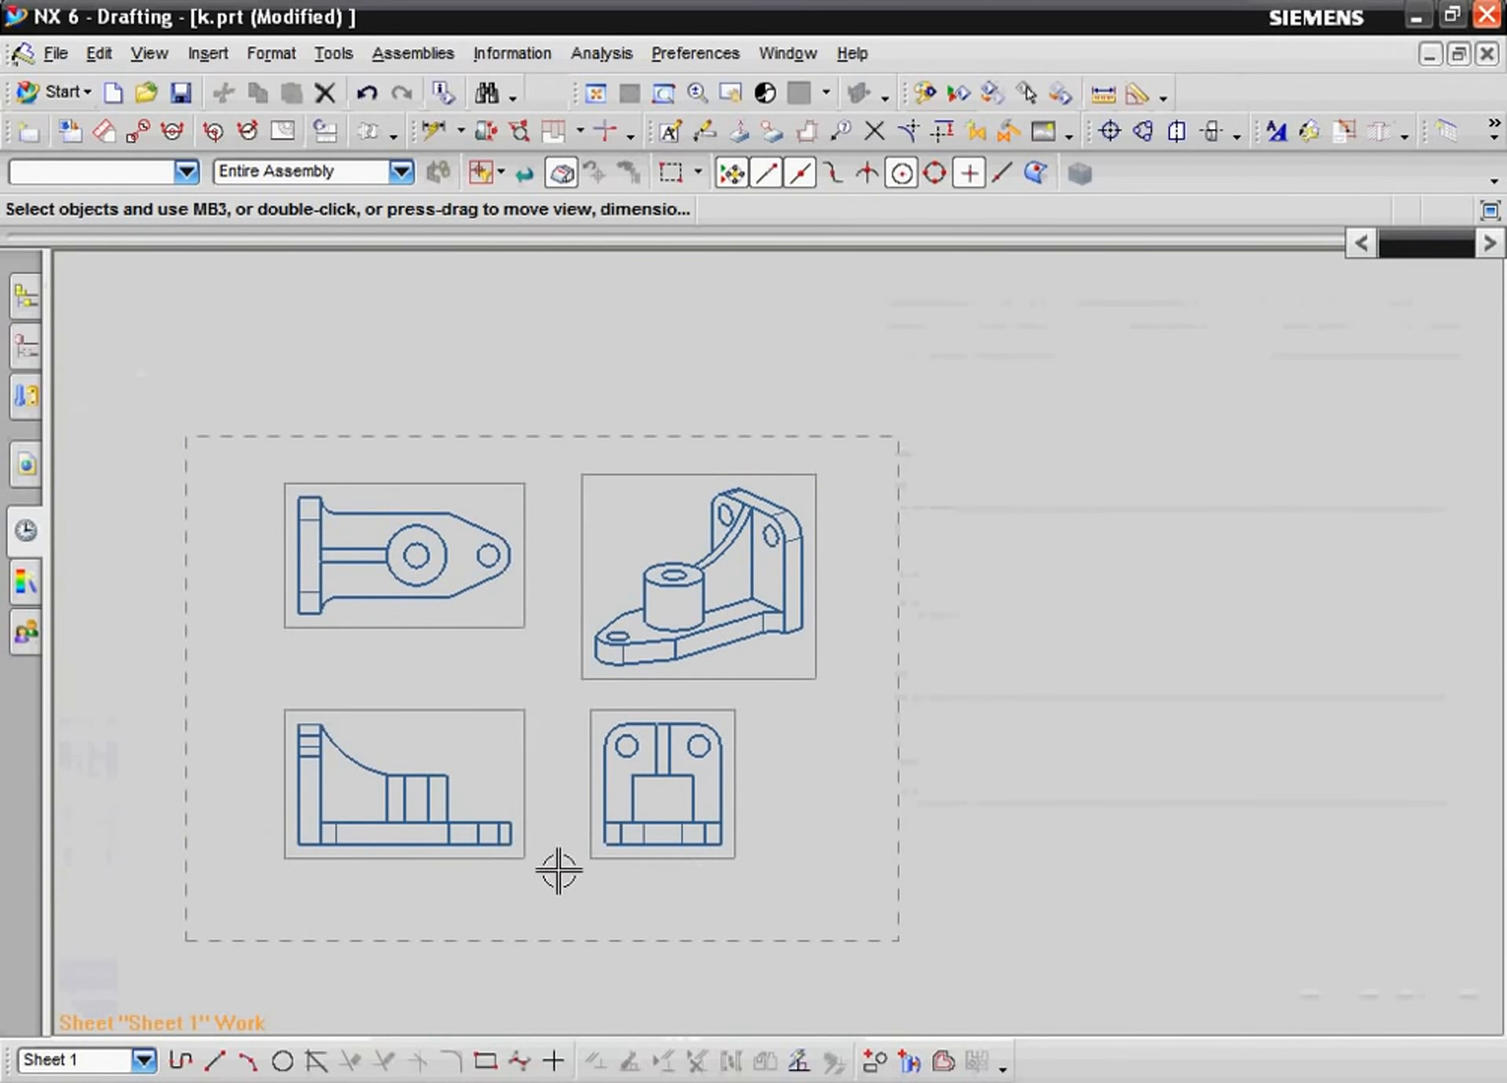
{"action": "left_click", "coordinate": [494, 870]}
{"action": "right_click", "coordinate": [495, 870]}
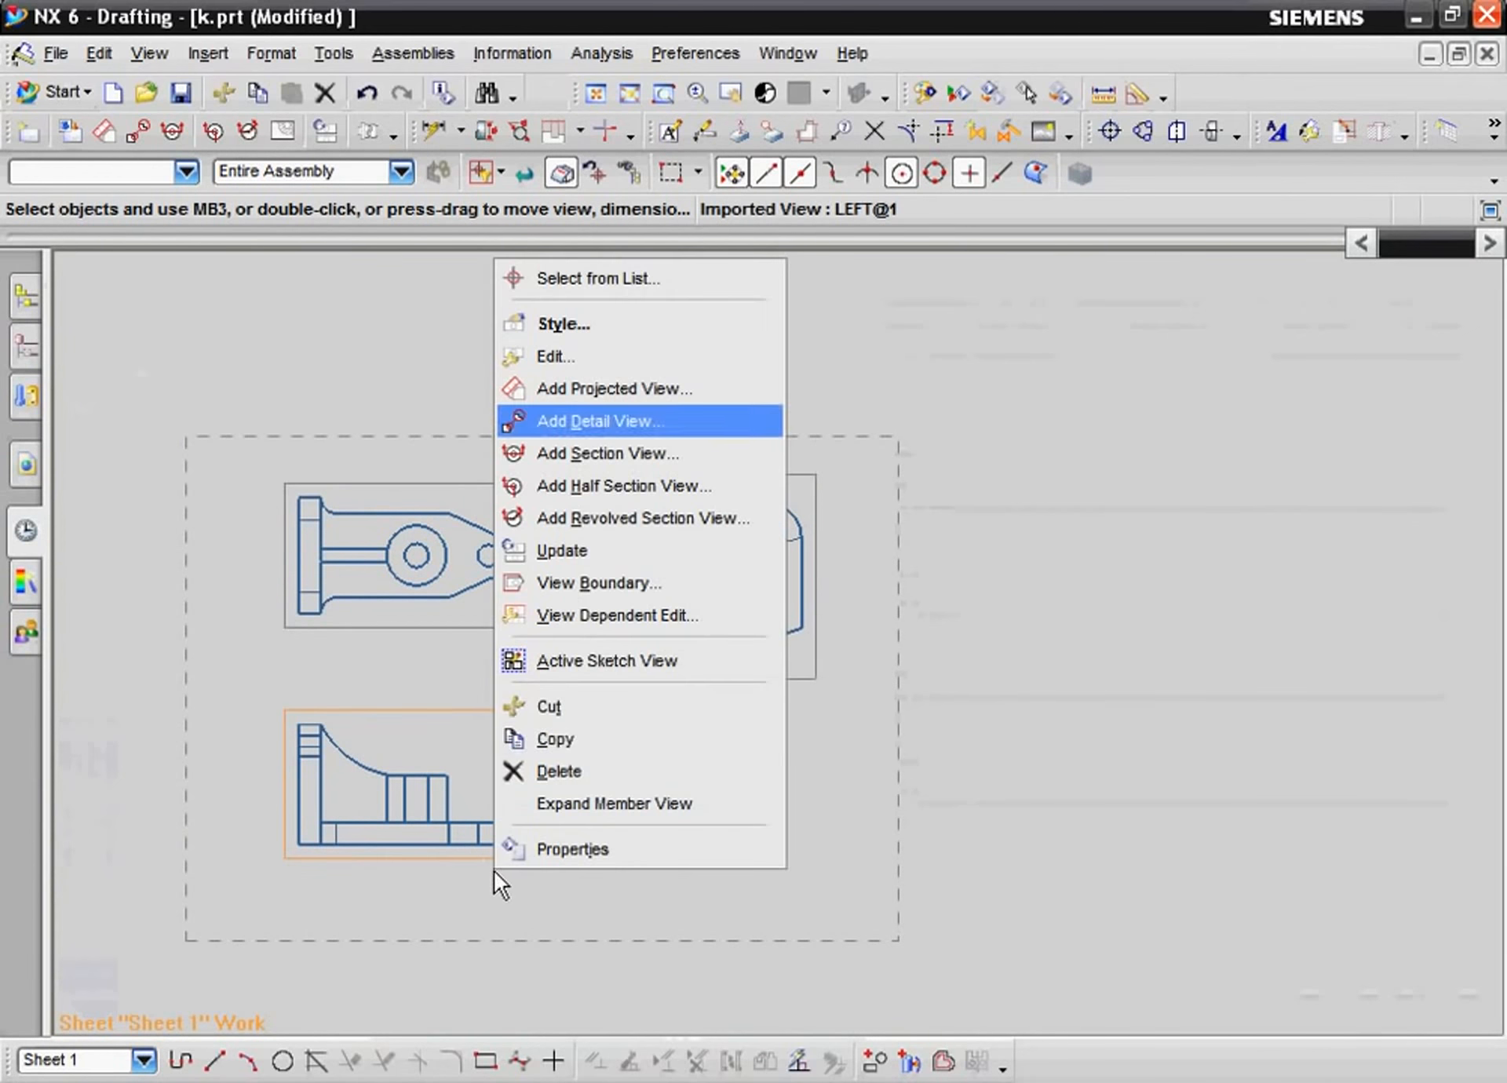
{"action": "left_click", "coordinate": [586, 725]}
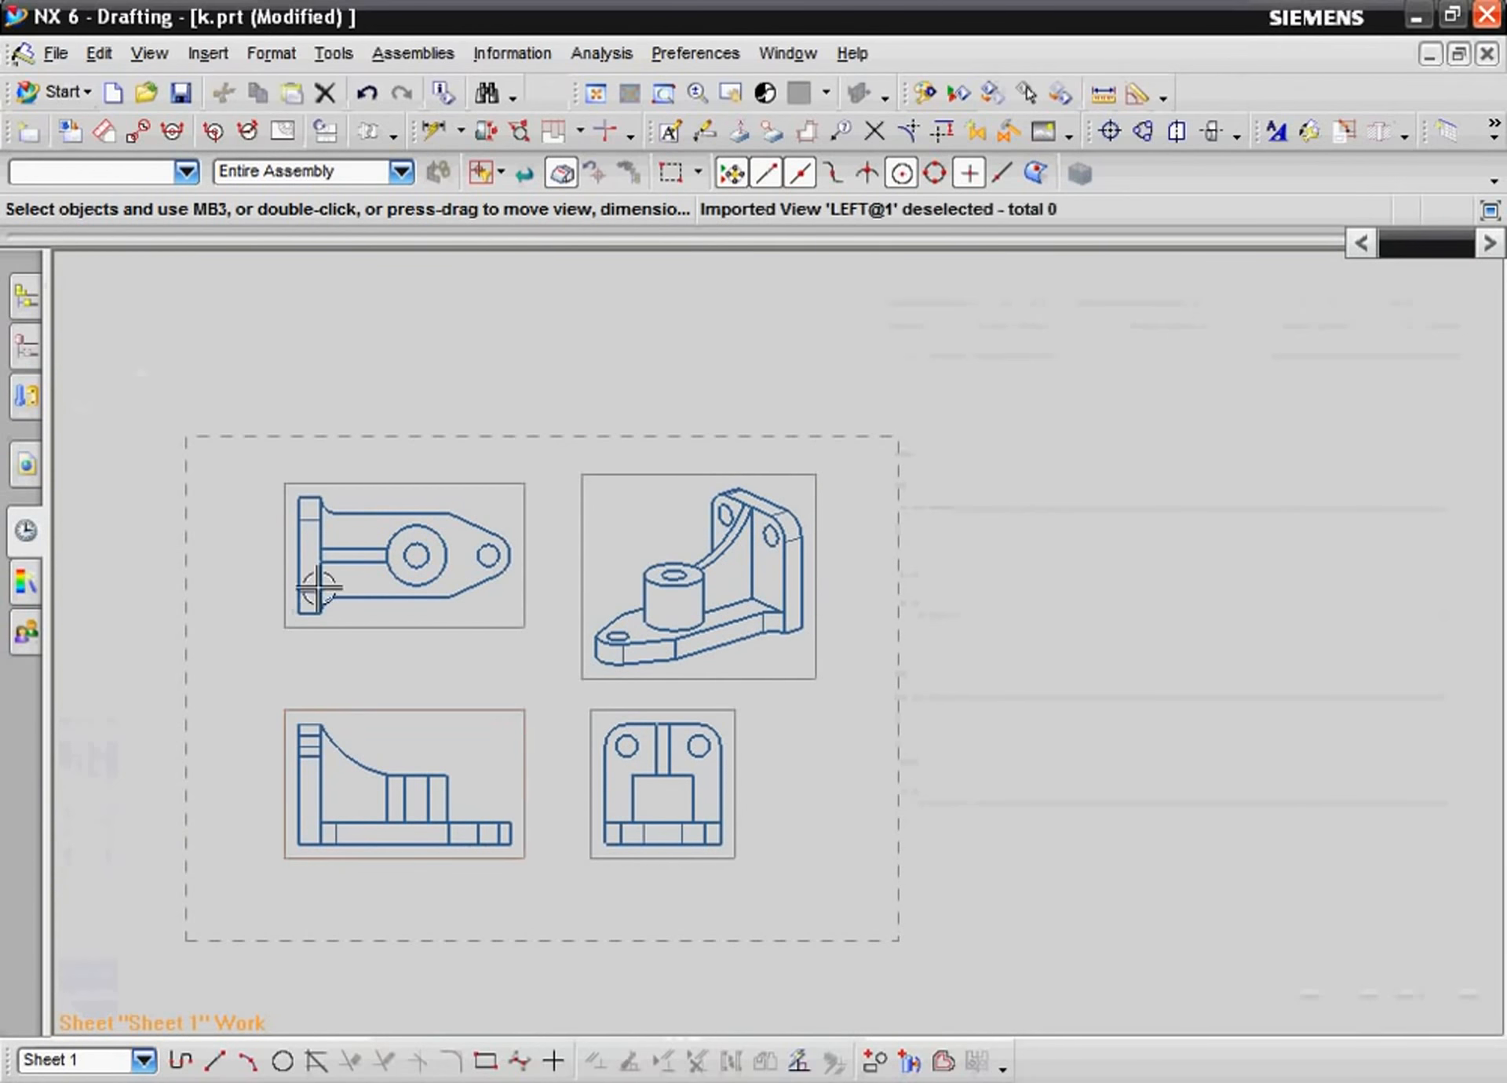
- Delete the LEFT base view below the orthographic top view
{"action": "scroll", "coordinate": [508, 848], "scroll_direction": "down", "scroll_amount": 3}
{"action": "scroll", "coordinate": [458, 842], "scroll_direction": "up", "scroll_amount": 3}
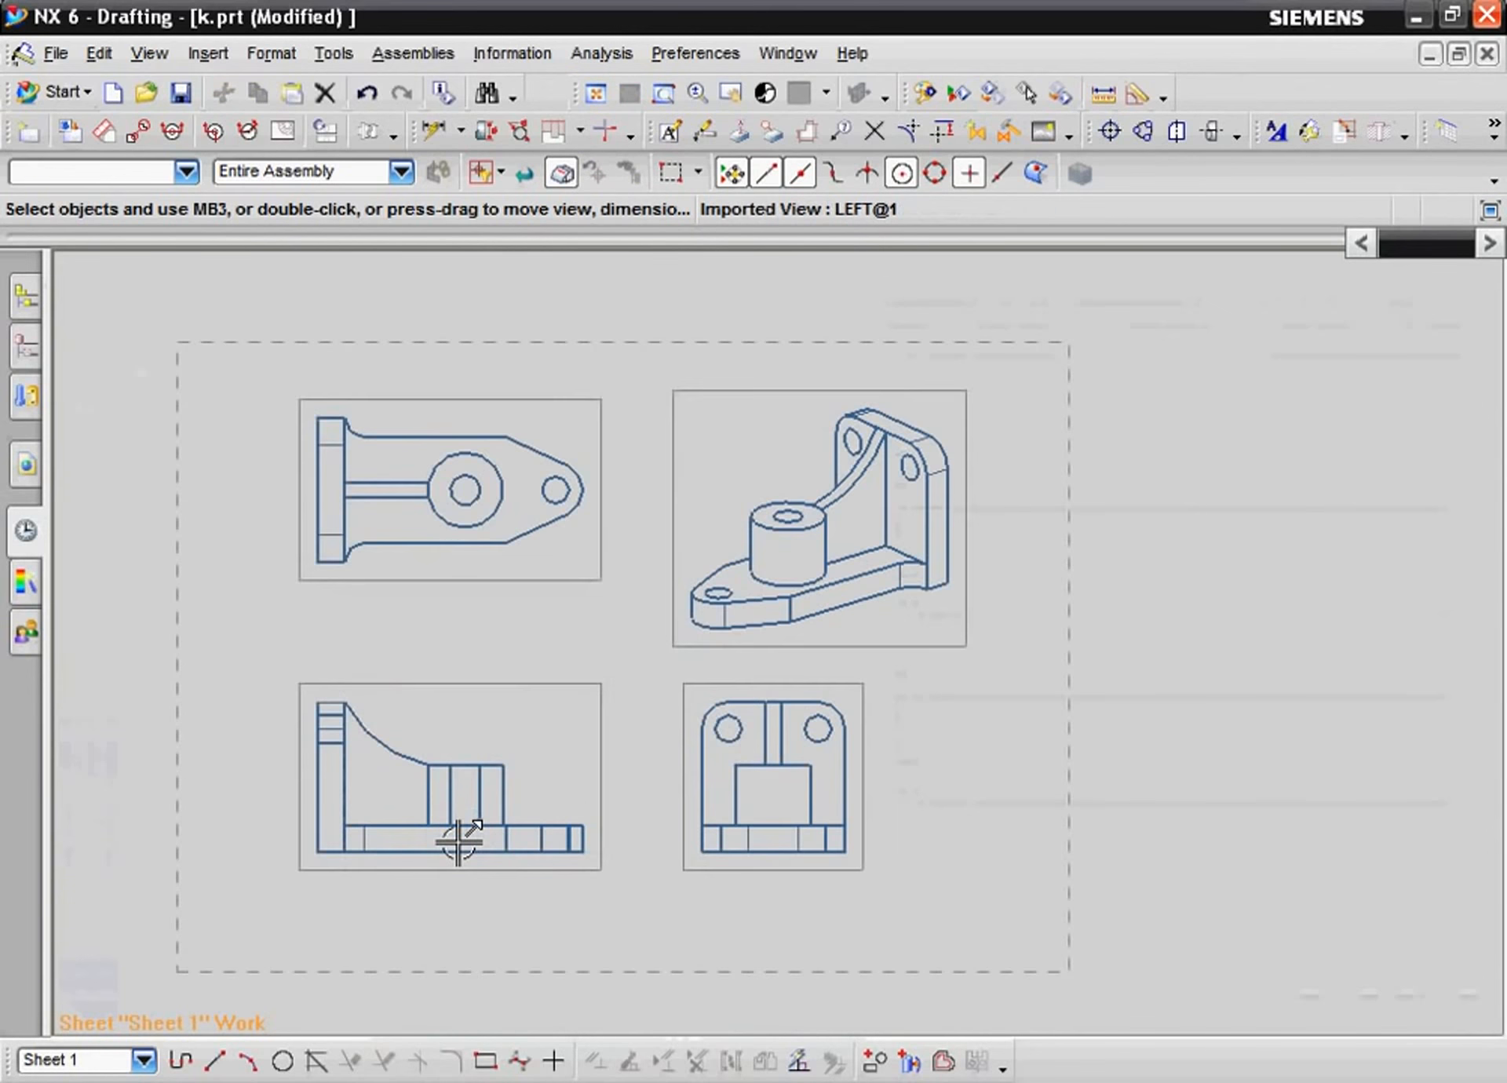
{"action": "scroll", "coordinate": [458, 842], "scroll_direction": "up", "scroll_amount": 2}
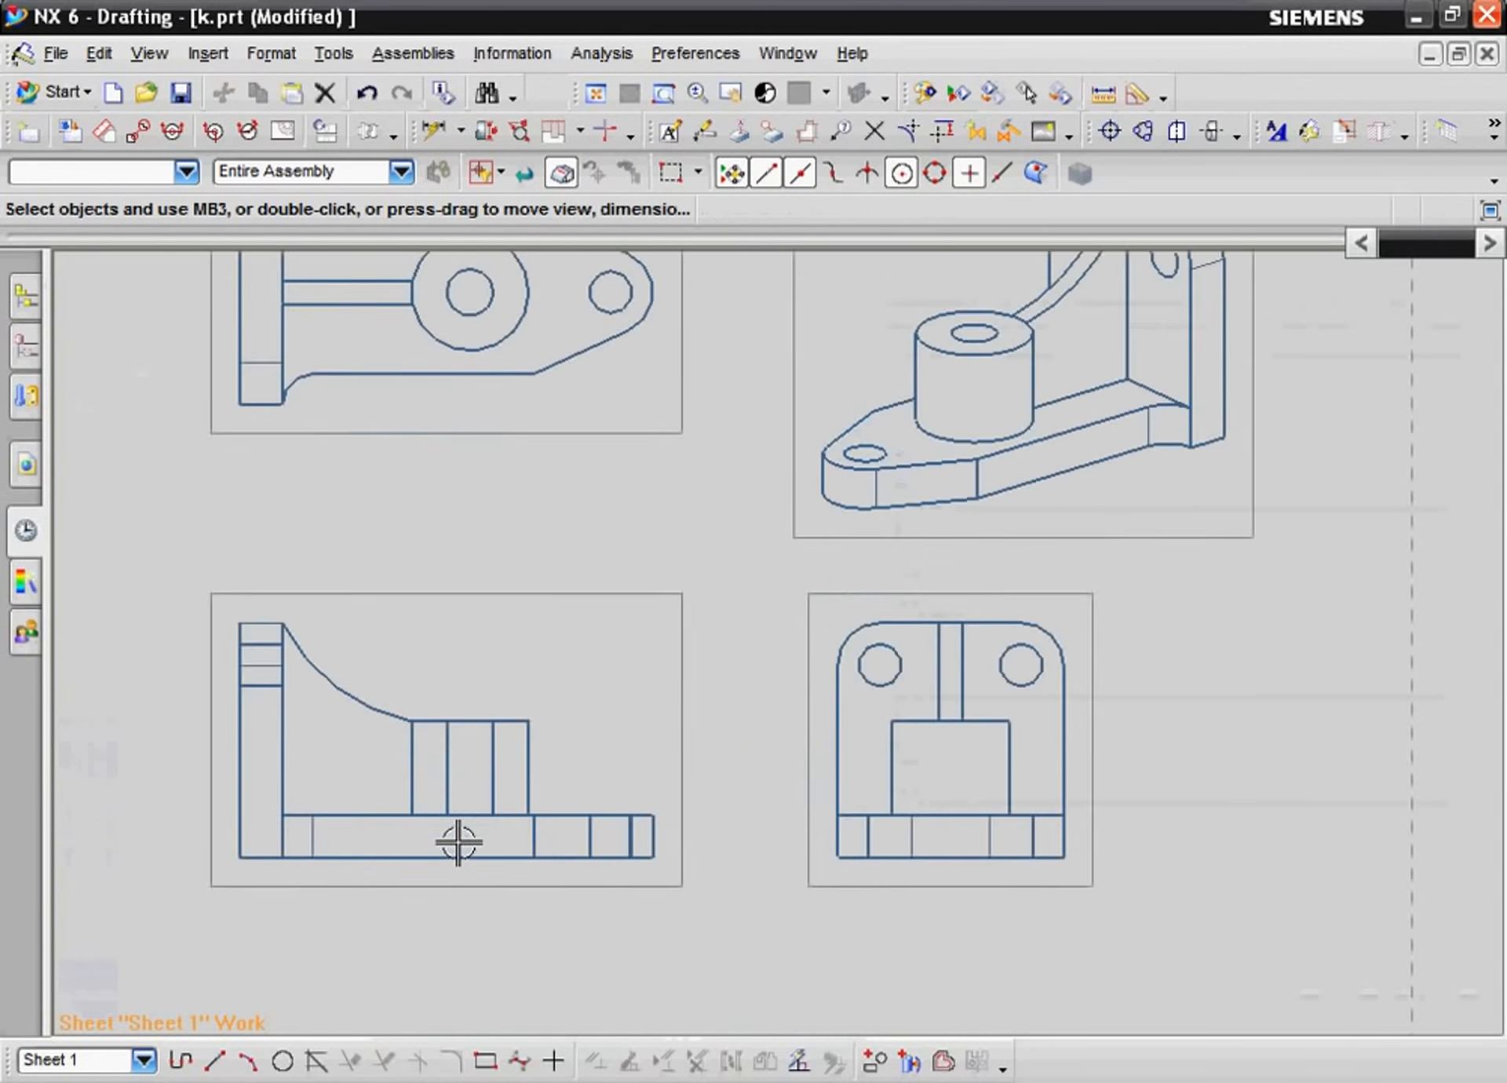
{"action": "left_click", "coordinate": [481, 895]}
{"action": "right_click", "coordinate": [481, 896]}
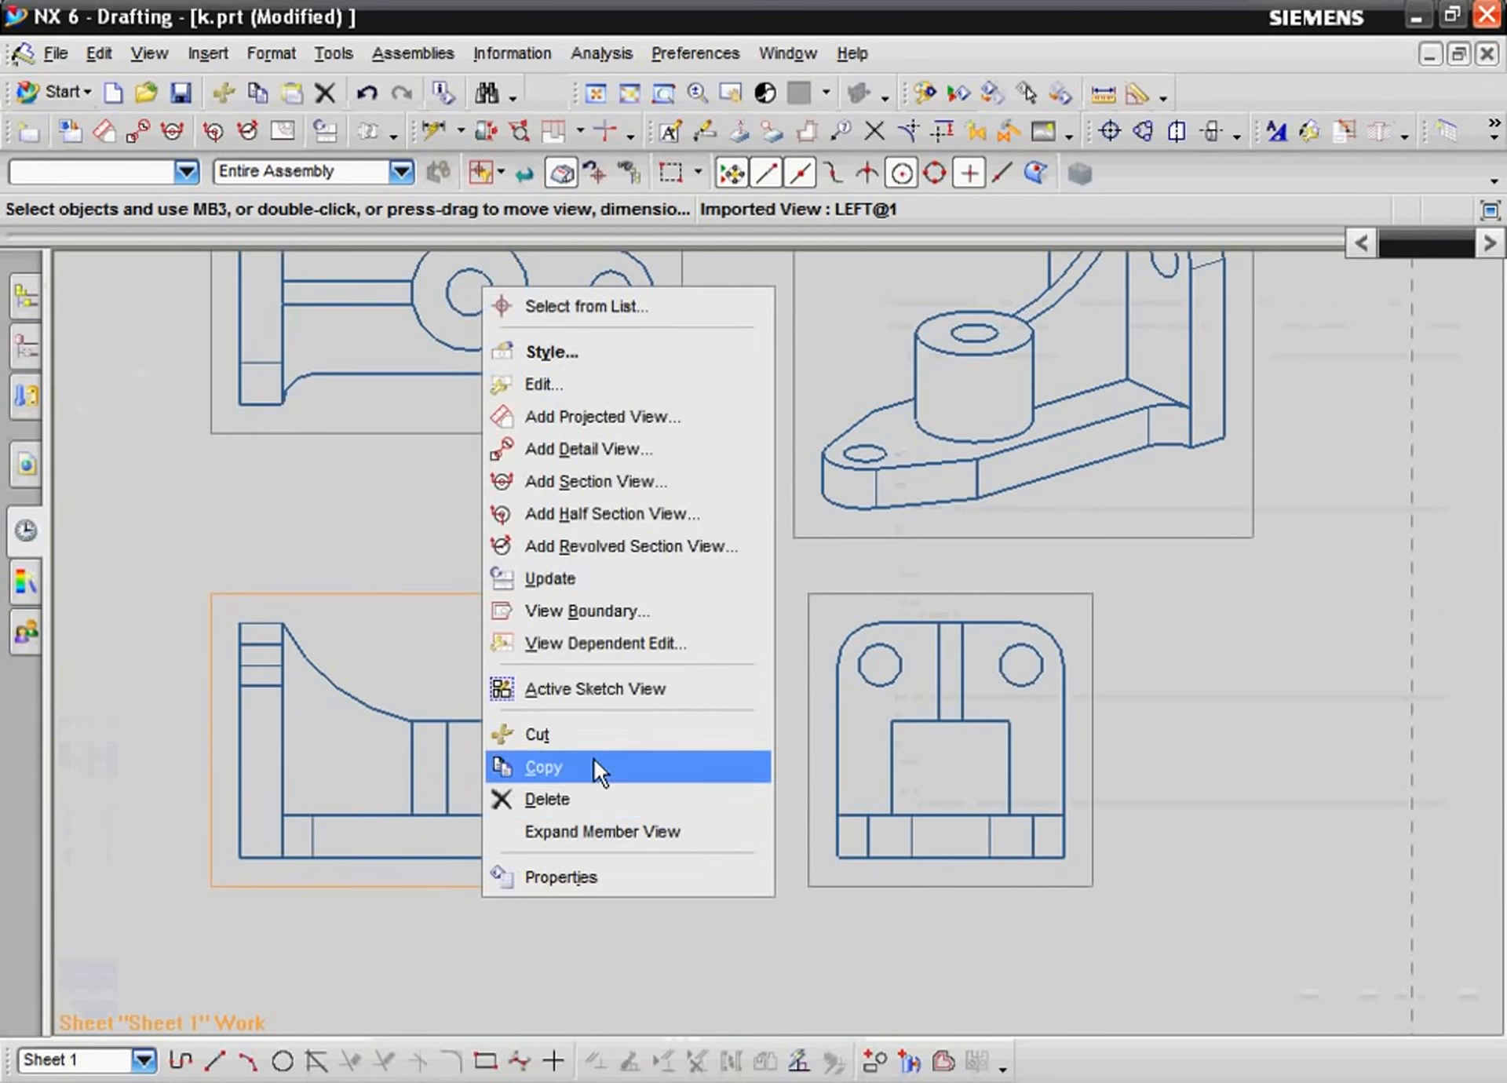
{"action": "left_click", "coordinate": [554, 794]}
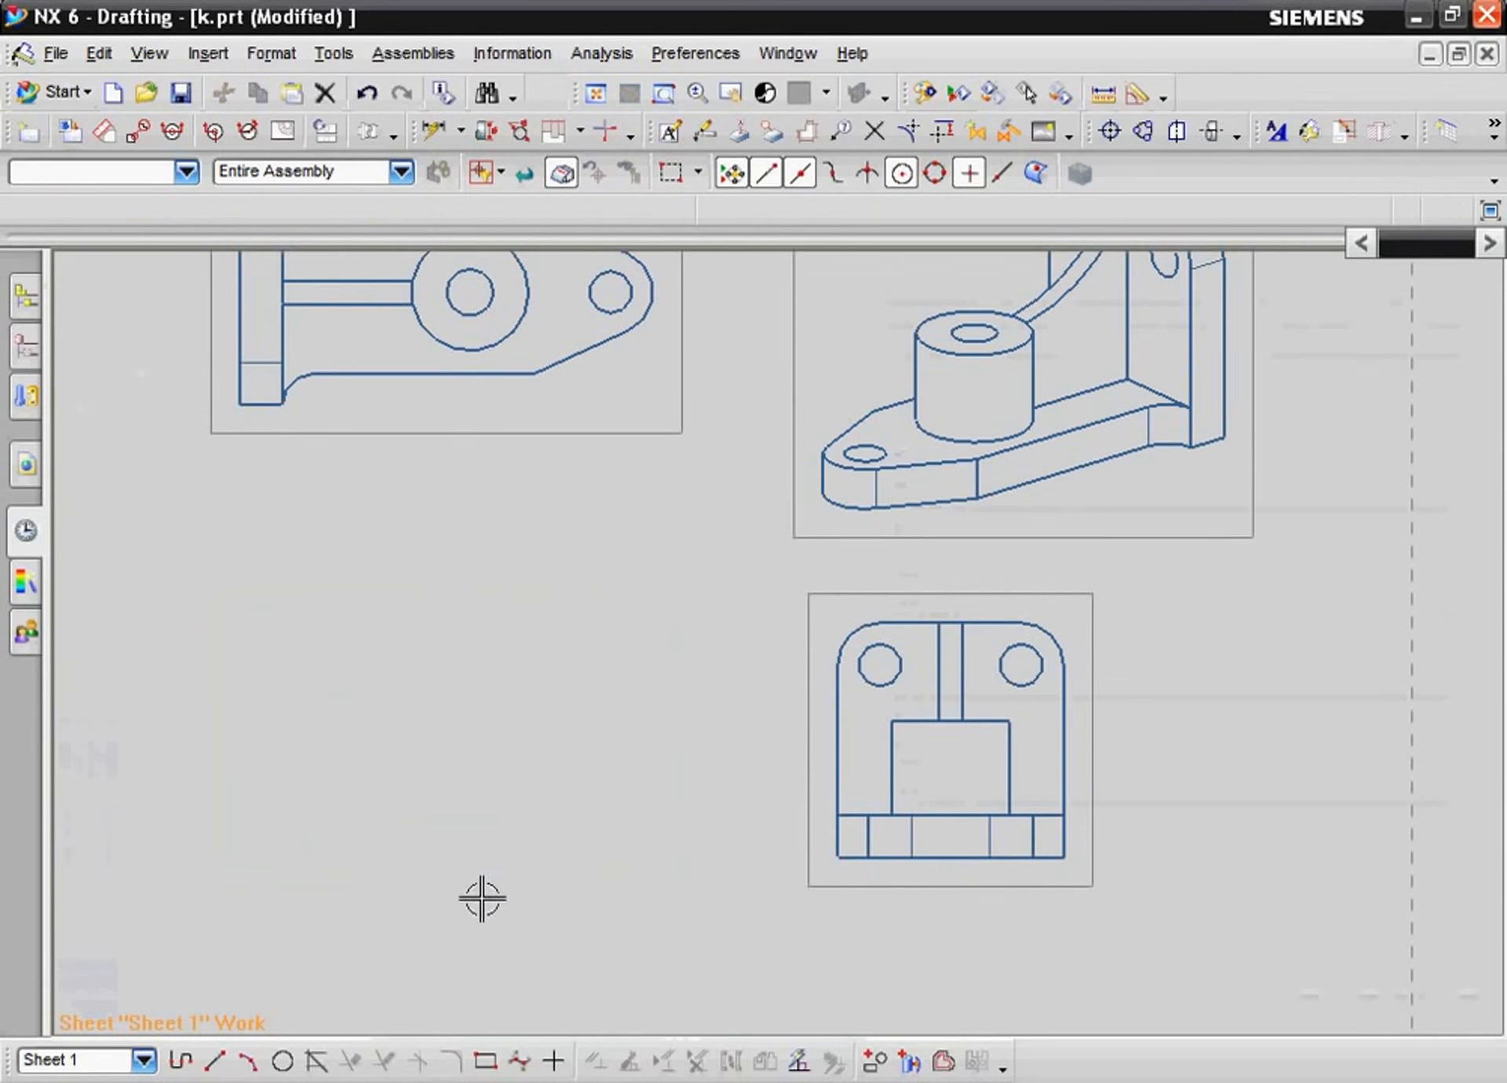
- Create a straight section view of the top view through the boss's centre, place it below its parent, and end the Section View command
{"action": "scroll", "coordinate": [293, 515], "scroll_direction": "down", "scroll_amount": 2}
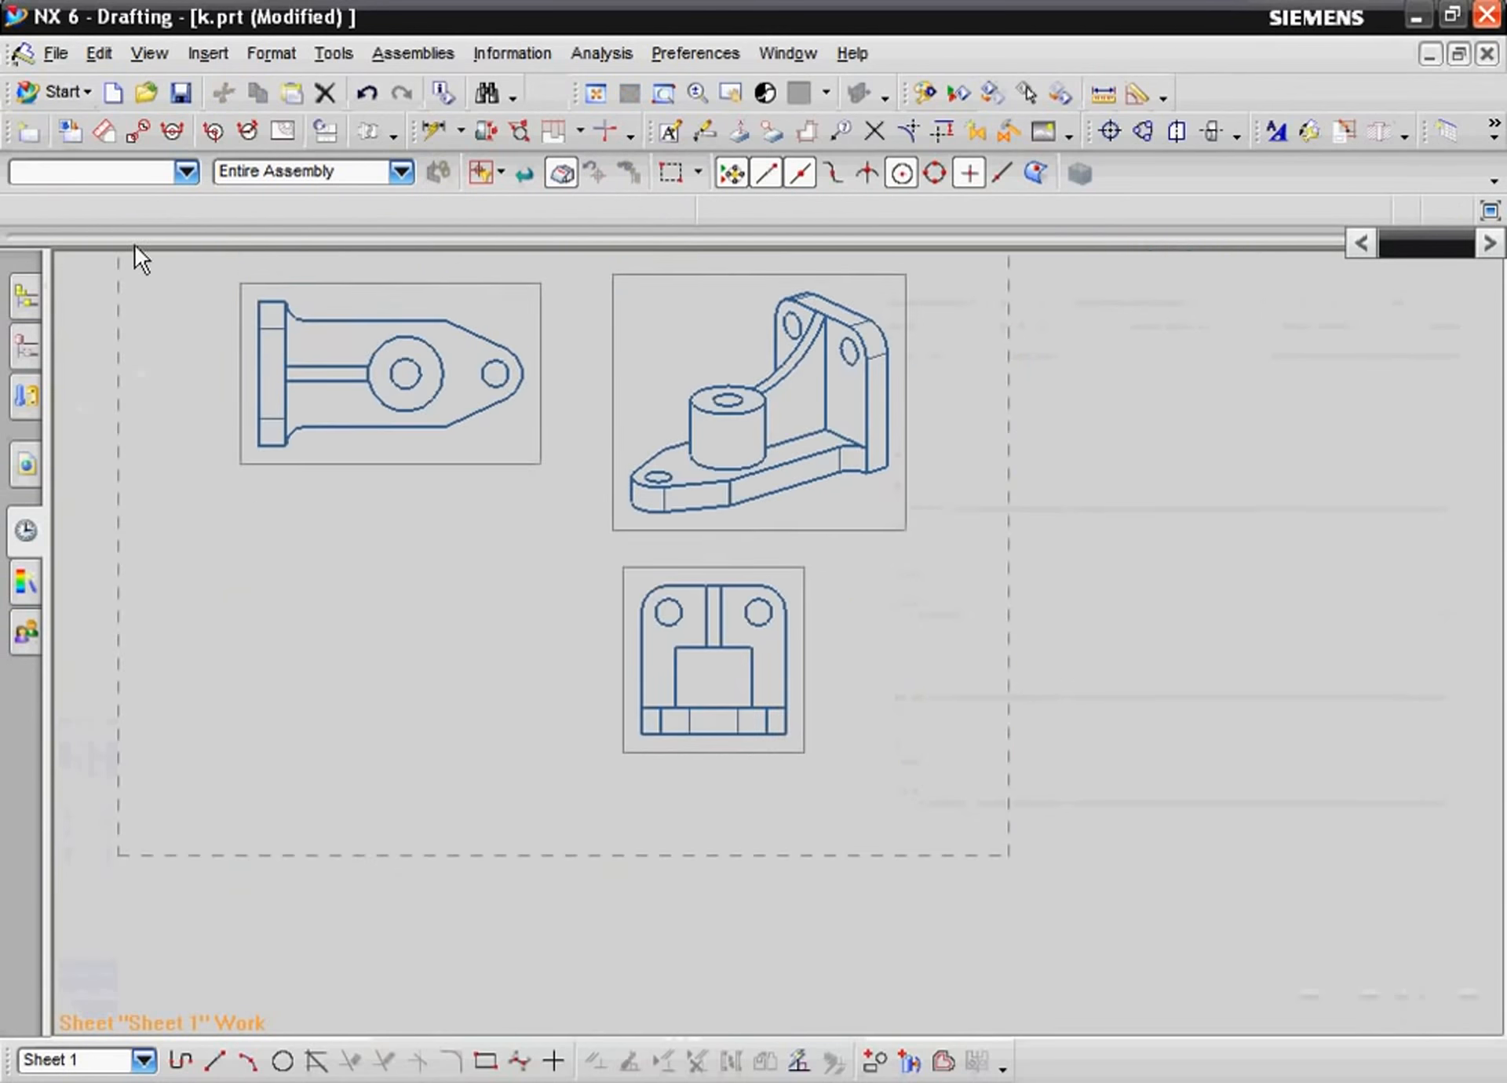
{"action": "left_click", "coordinate": [177, 125]}
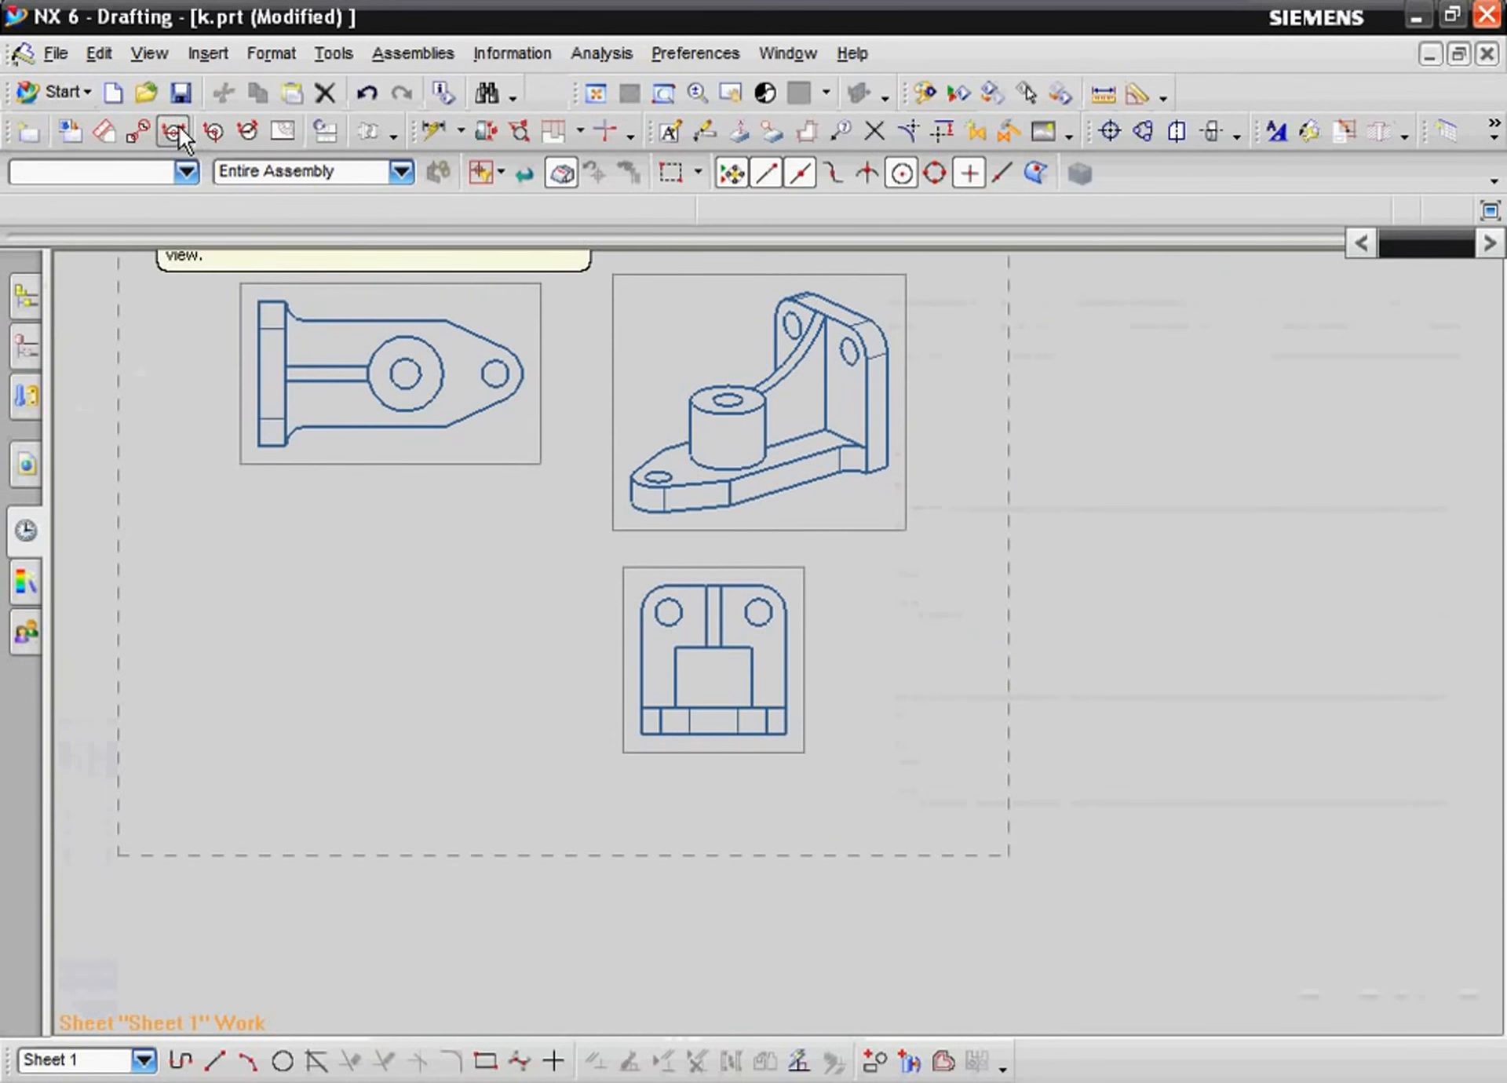
{"action": "left_click", "coordinate": [487, 462]}
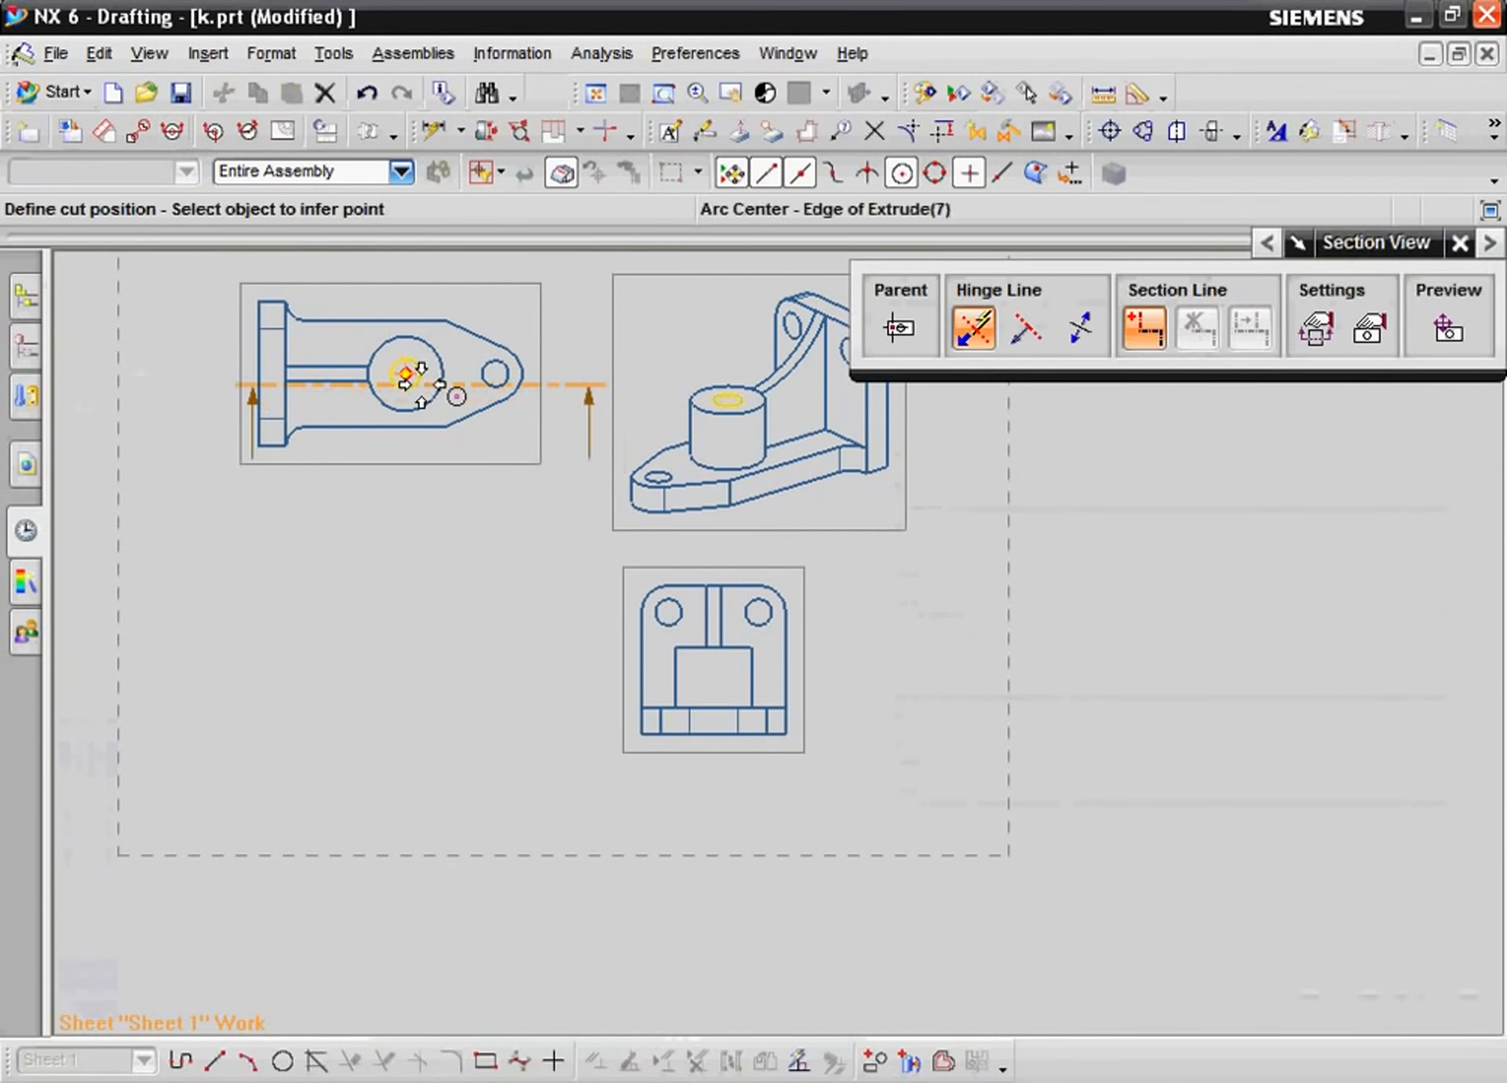
{"action": "left_click", "coordinate": [421, 384]}
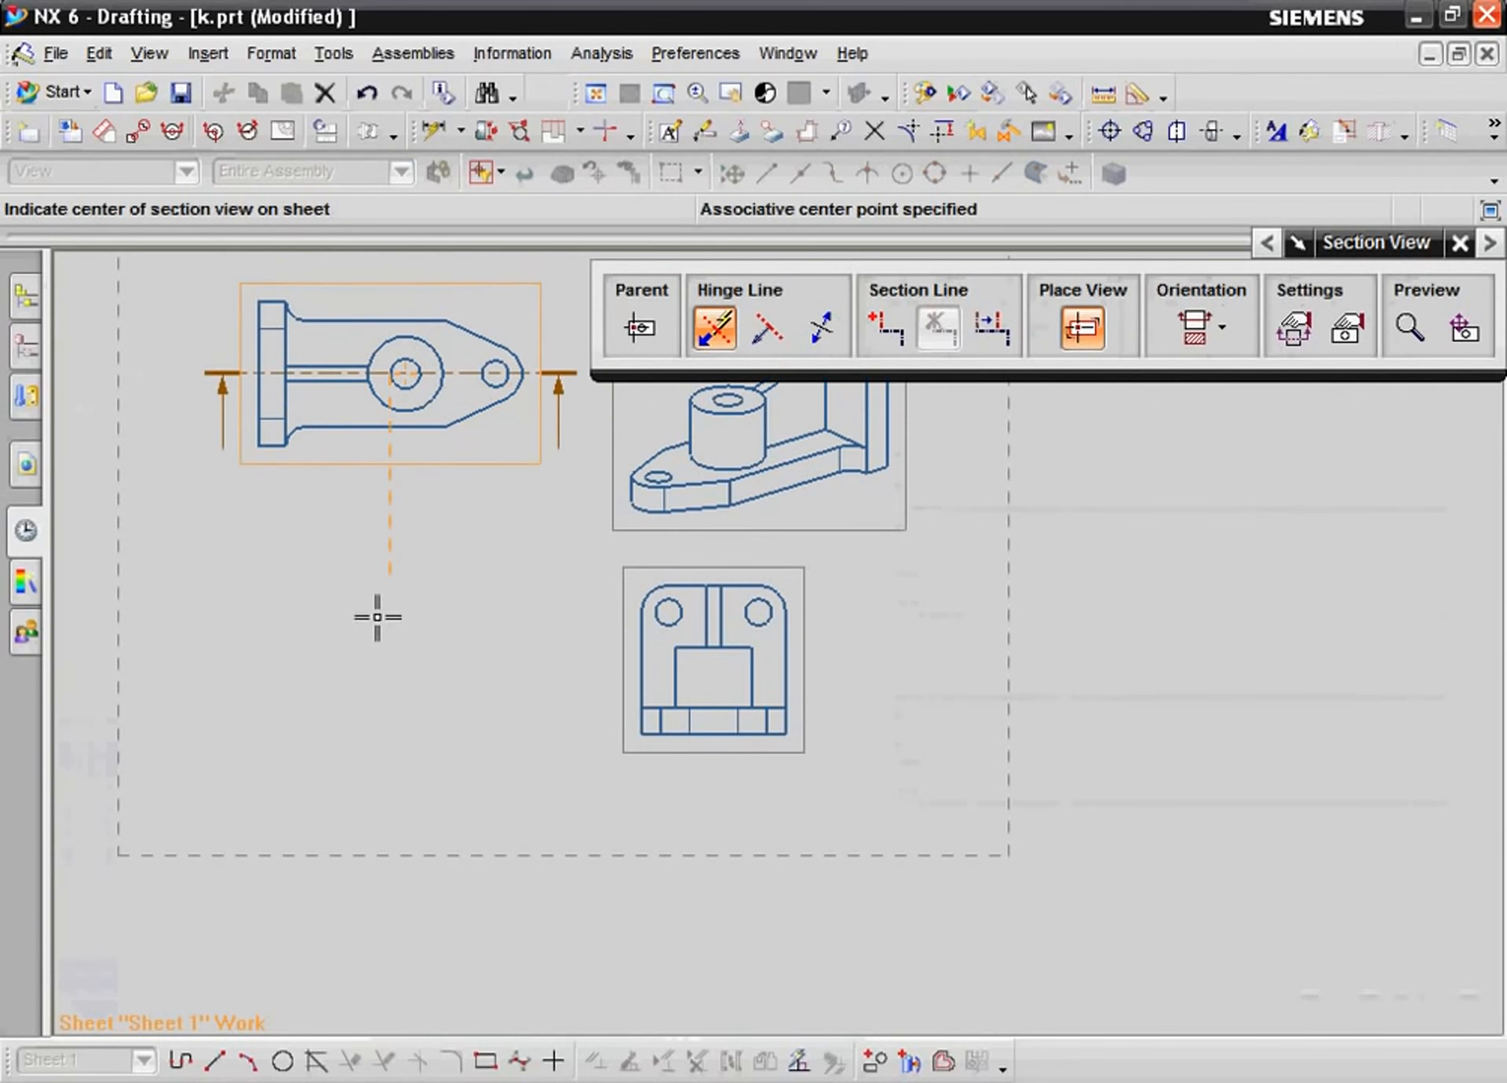
{"action": "left_click", "coordinate": [387, 644]}
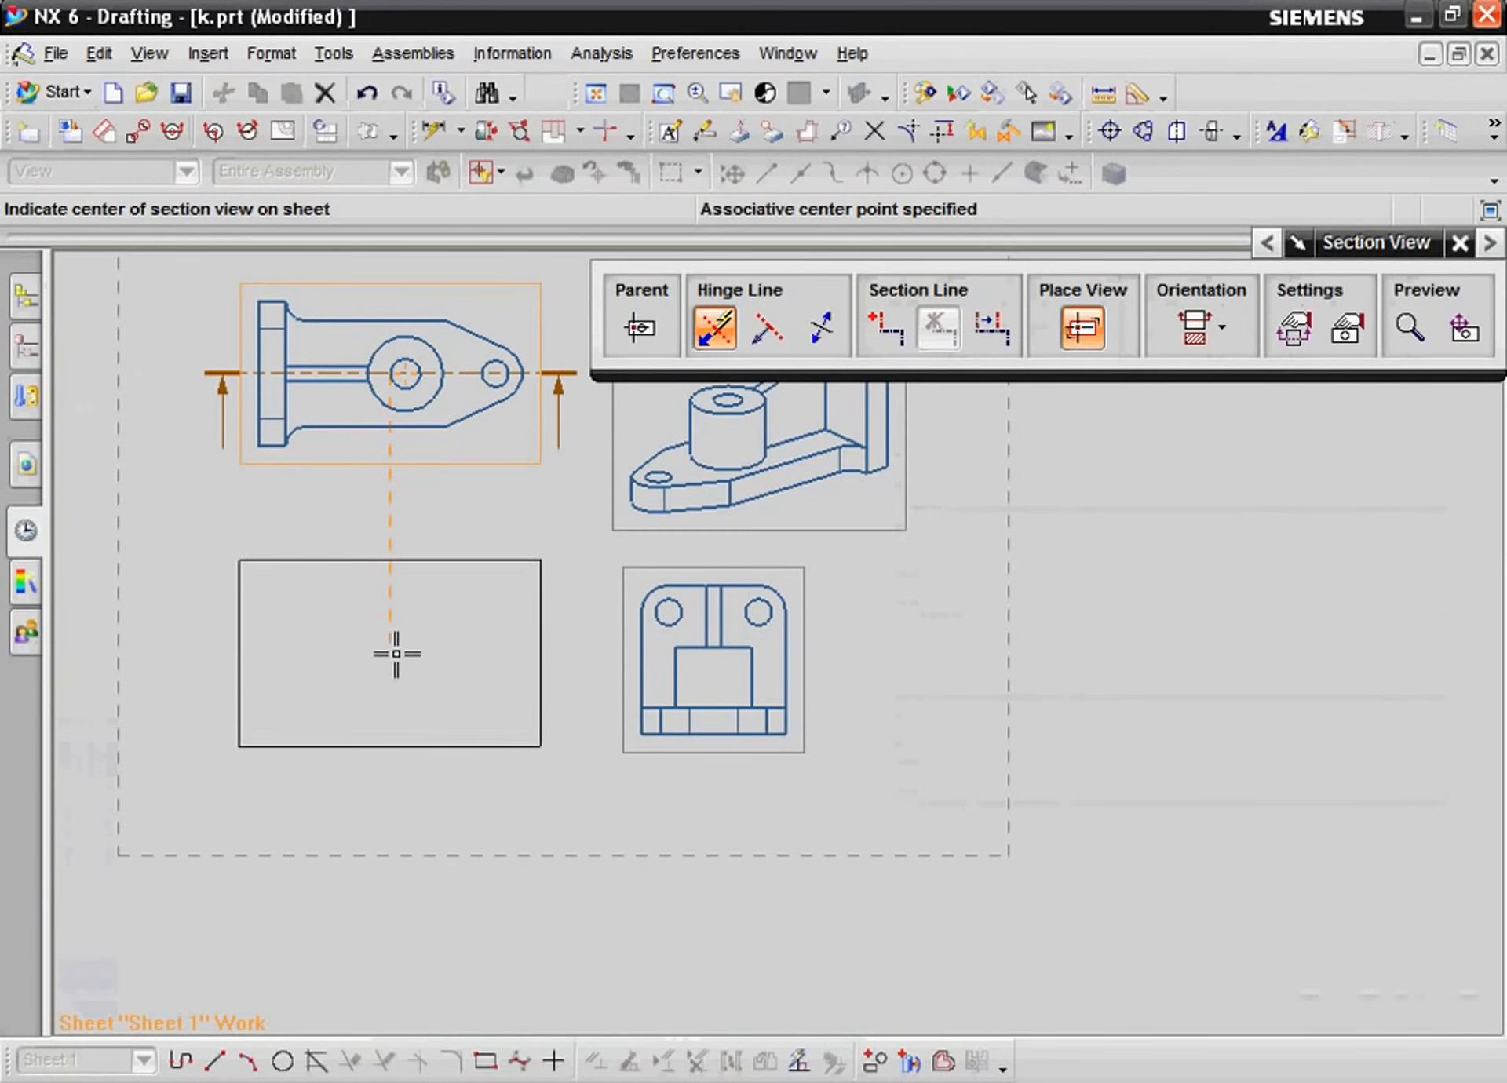
{"action": "left_click", "coordinate": [398, 661]}
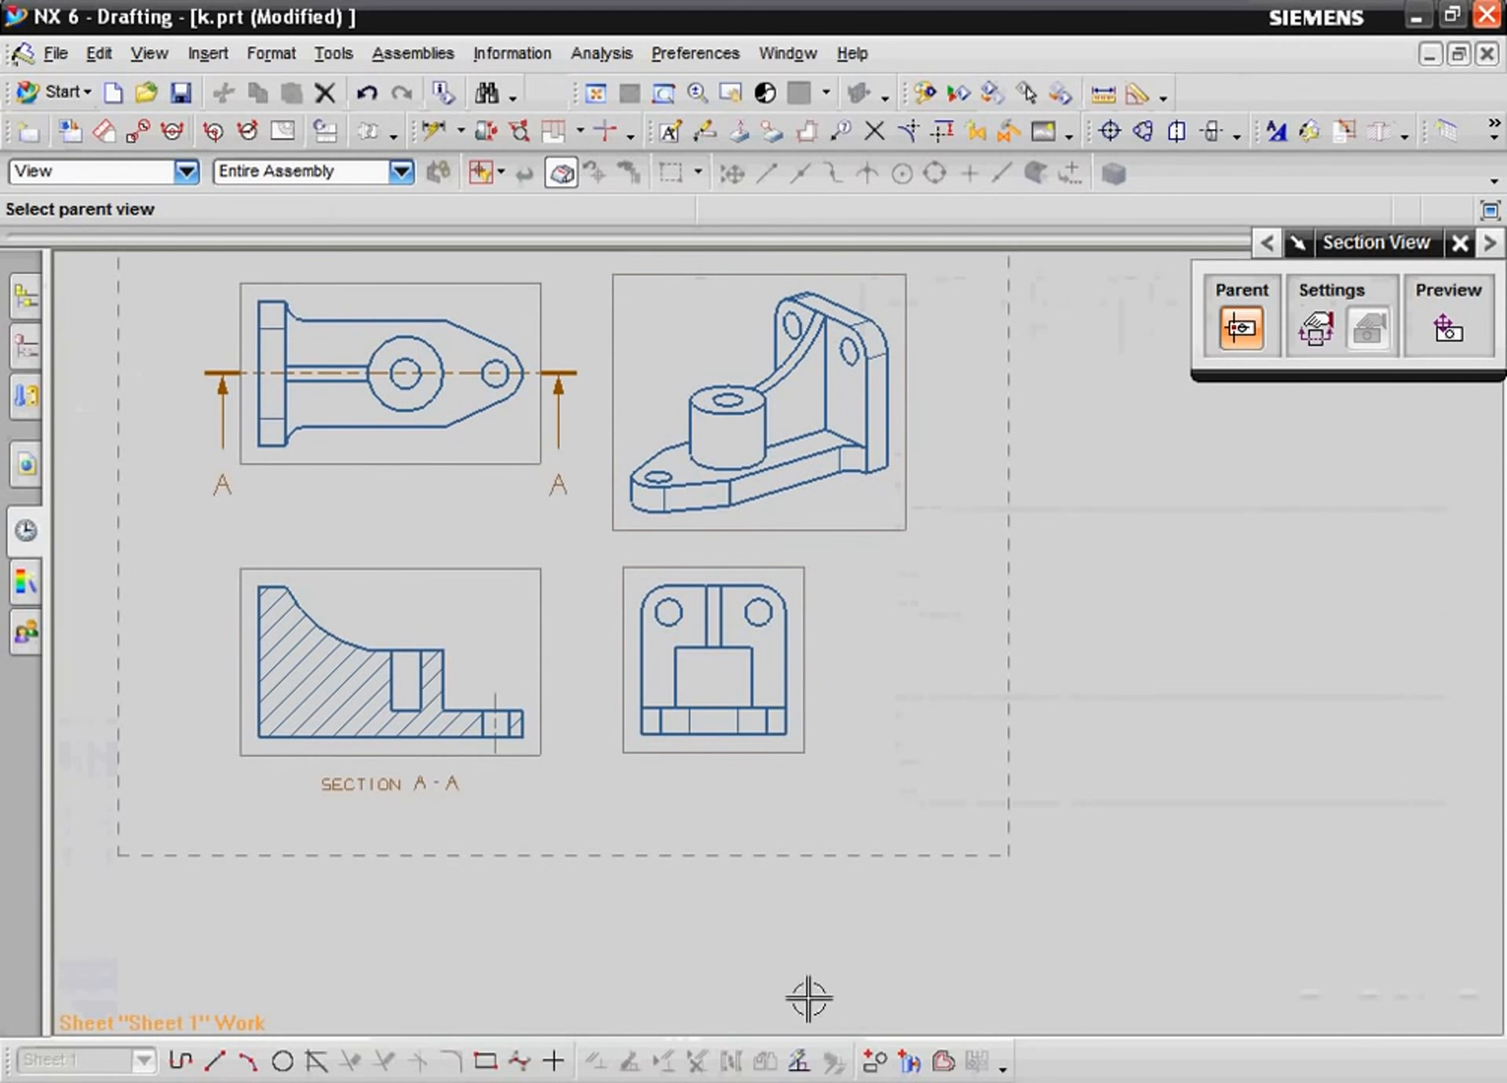
{"action": "right_click", "coordinate": [466, 760]}
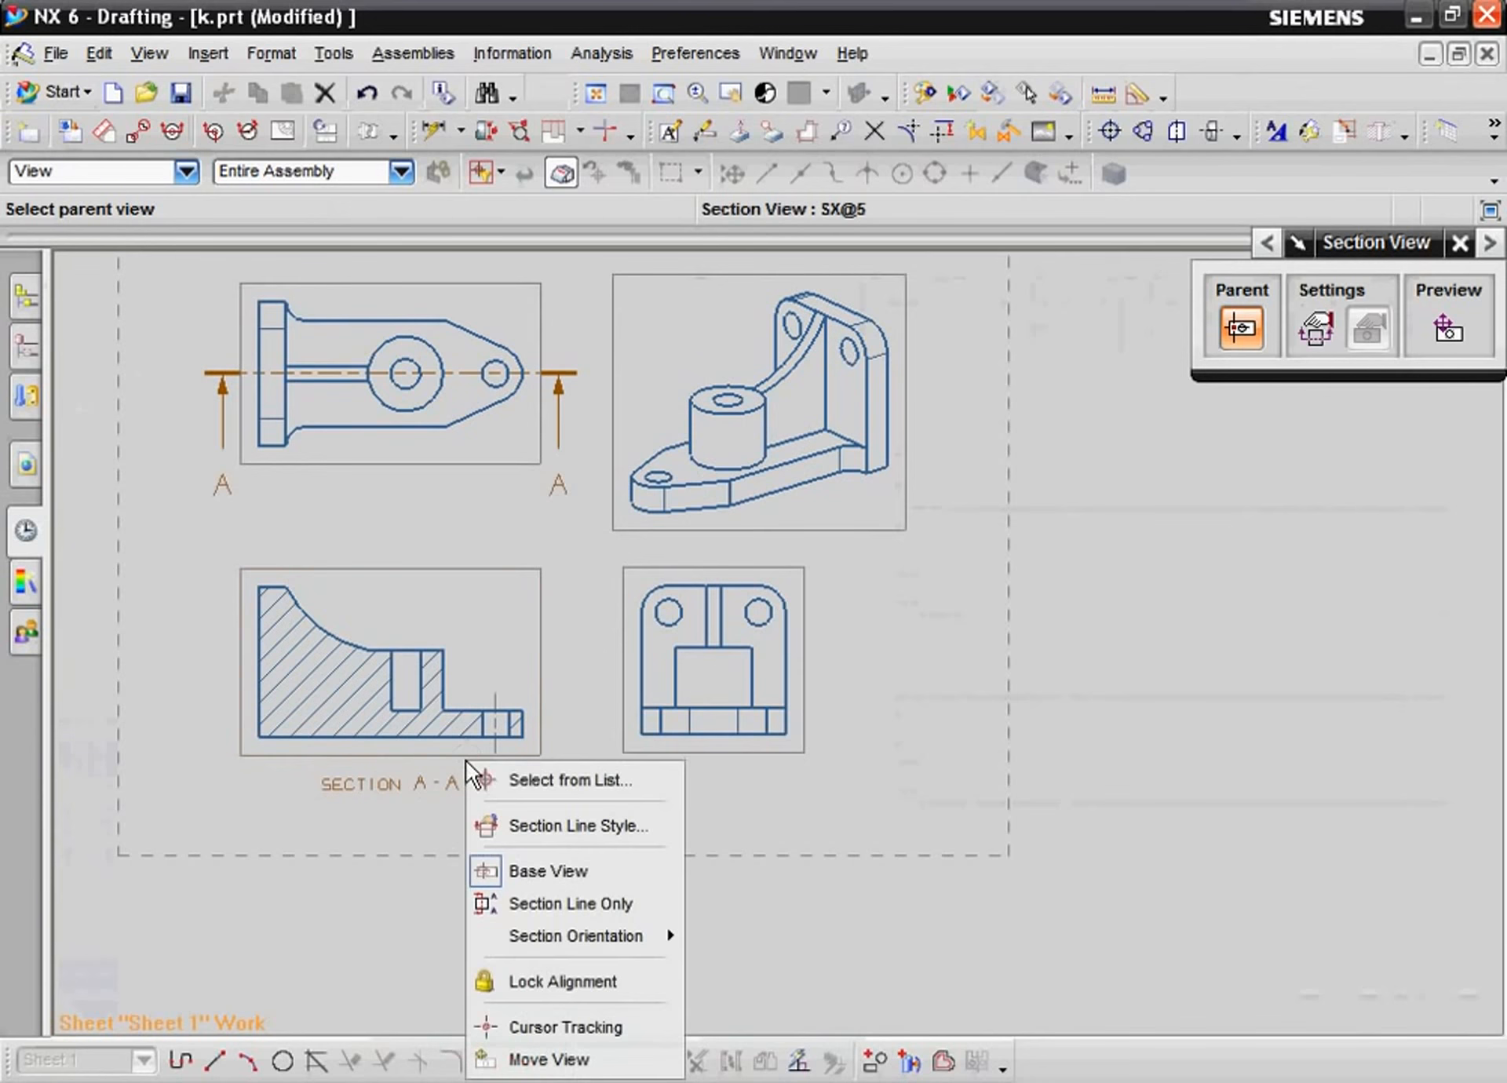
{"action": "key", "text": "Escape"}
{"action": "key", "text": "Escape"}
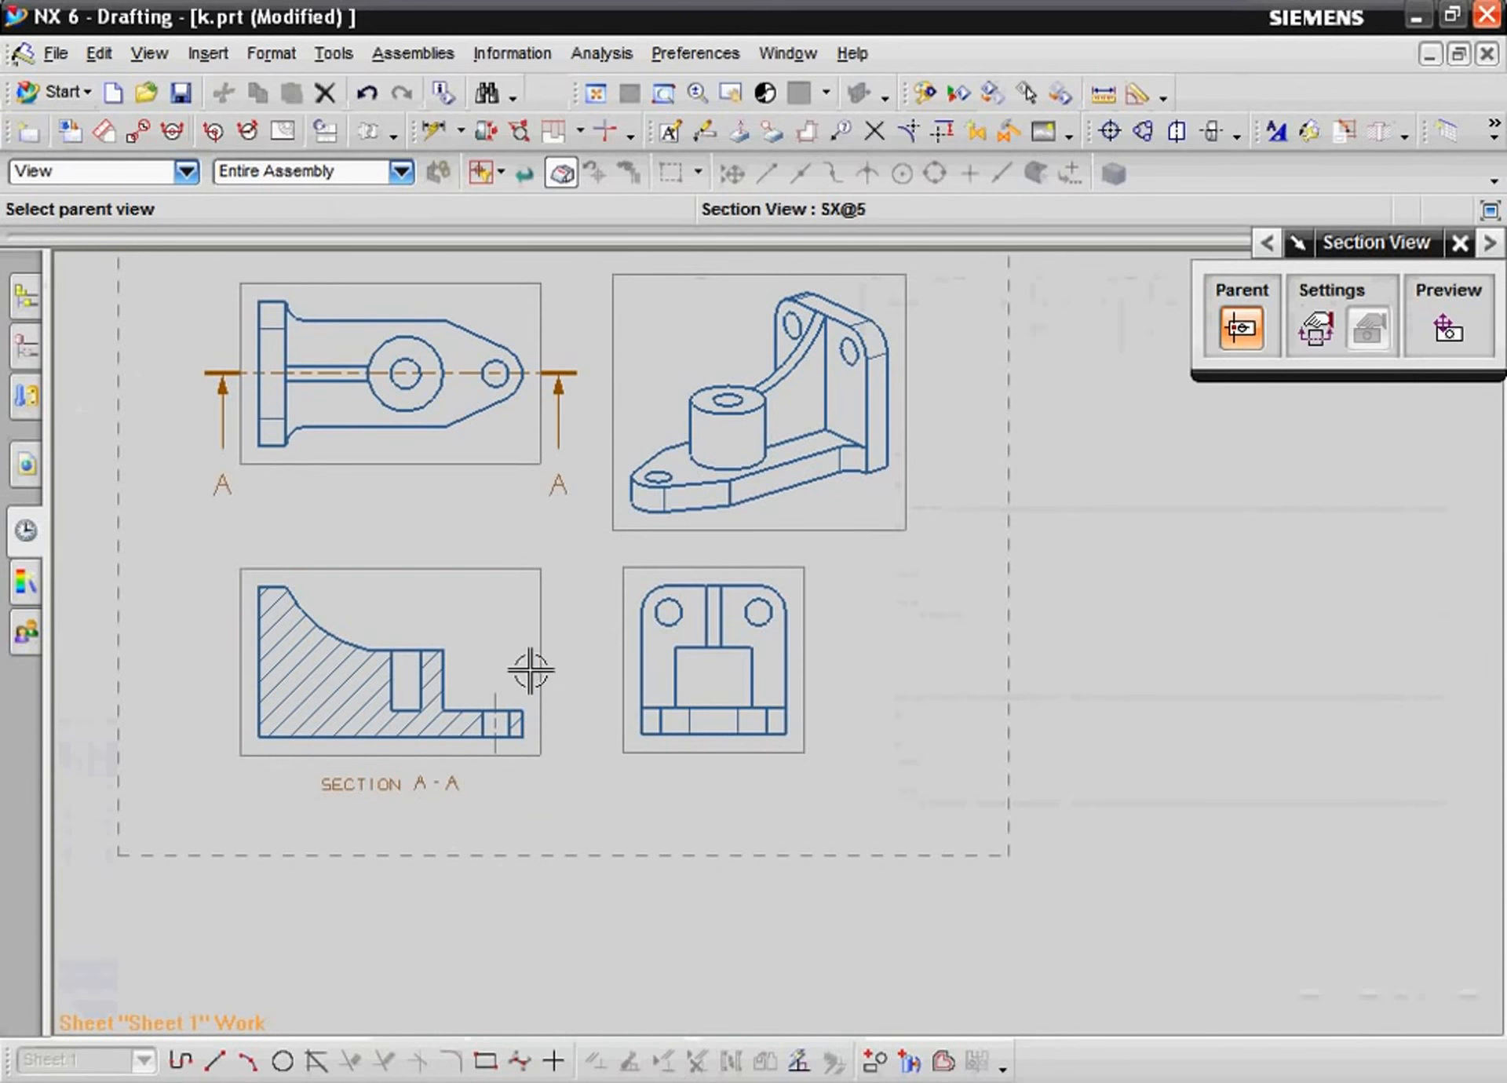
{"action": "key", "text": "Escape"}
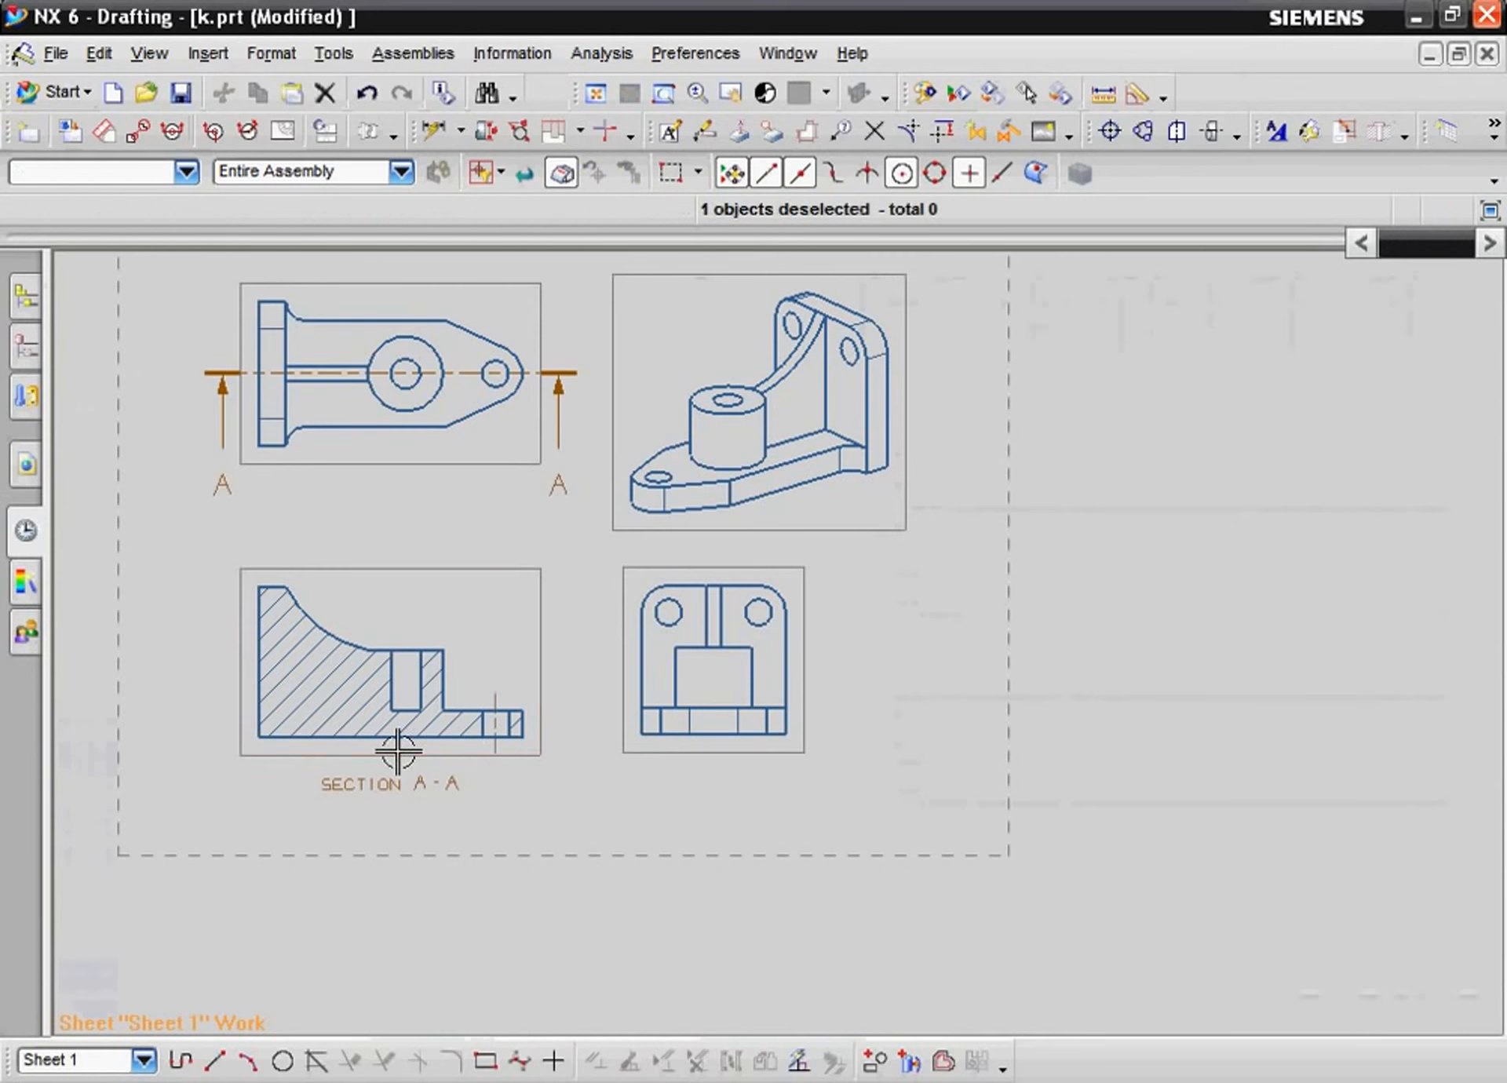
- Delete the straight section view below the top view
{"action": "left_click", "coordinate": [398, 751]}
{"action": "right_click", "coordinate": [398, 751]}
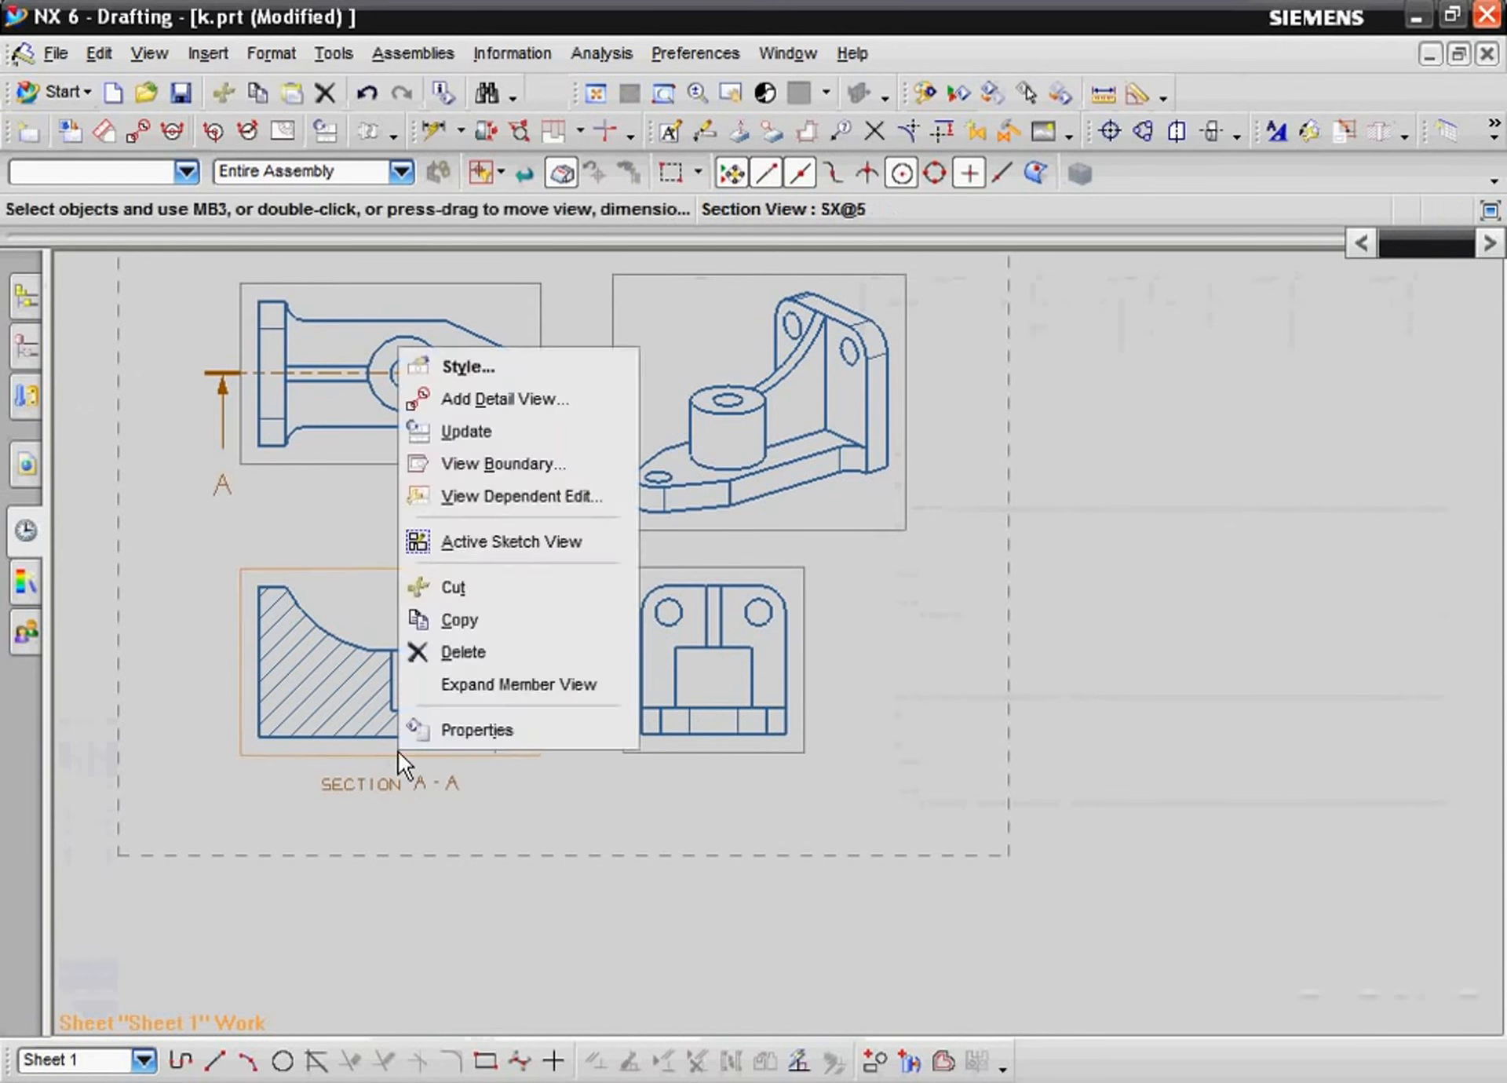
{"action": "key", "text": "Escape"}
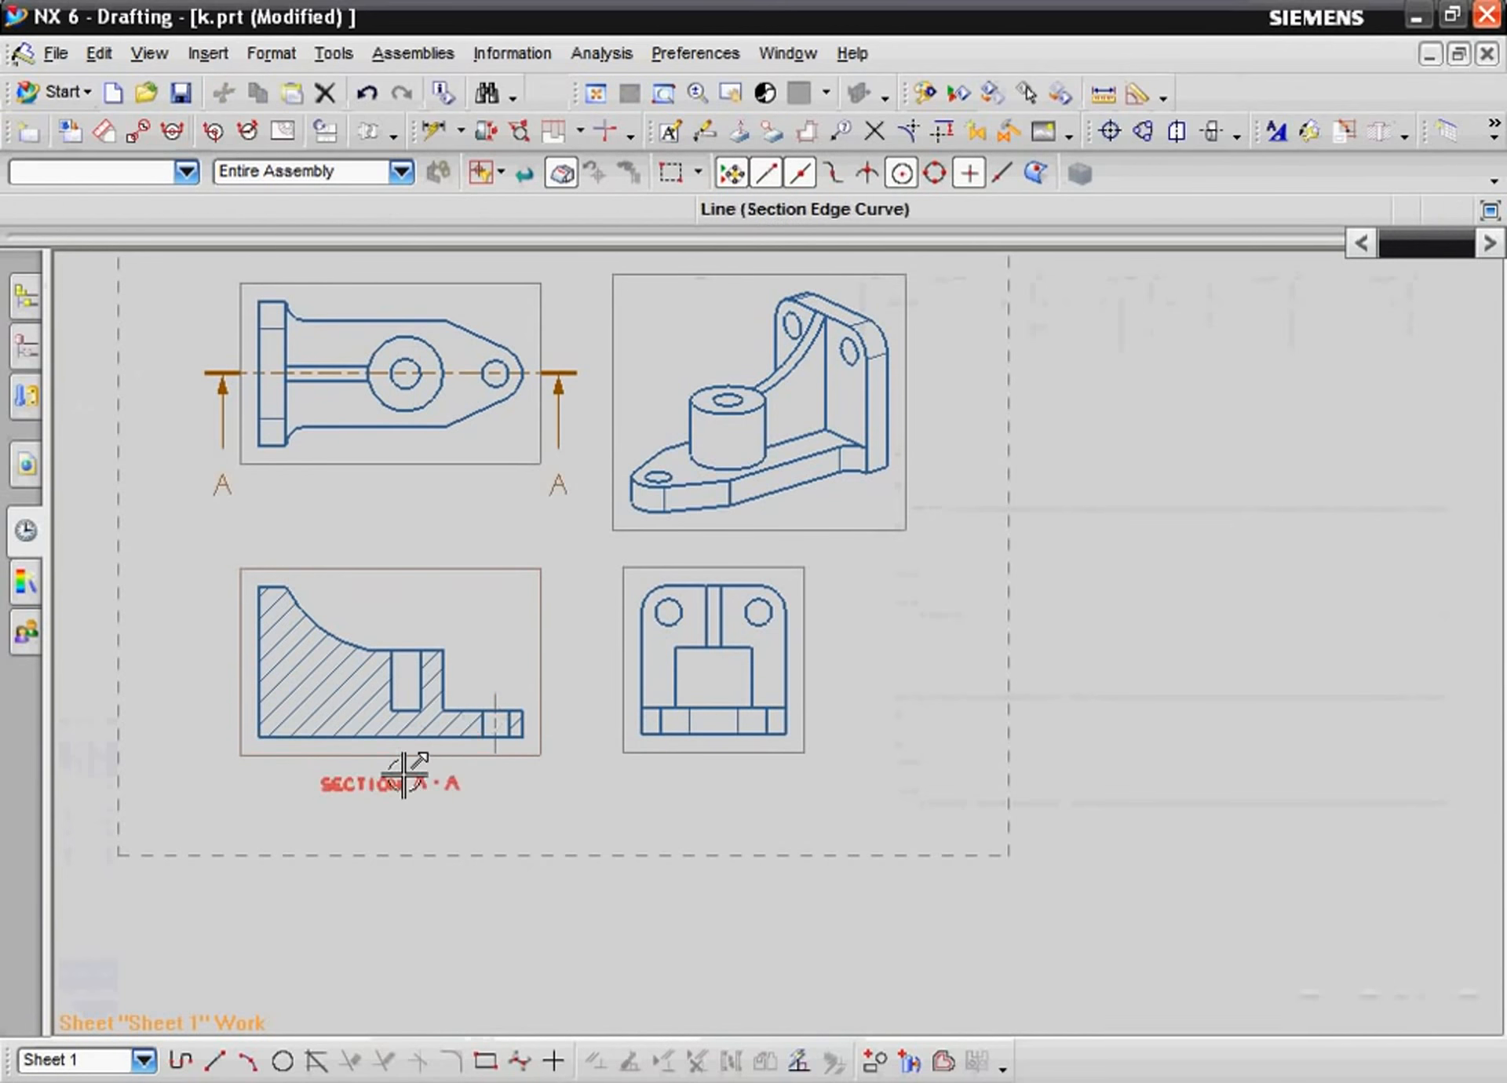
{"action": "left_click", "coordinate": [411, 753]}
{"action": "right_click", "coordinate": [411, 753]}
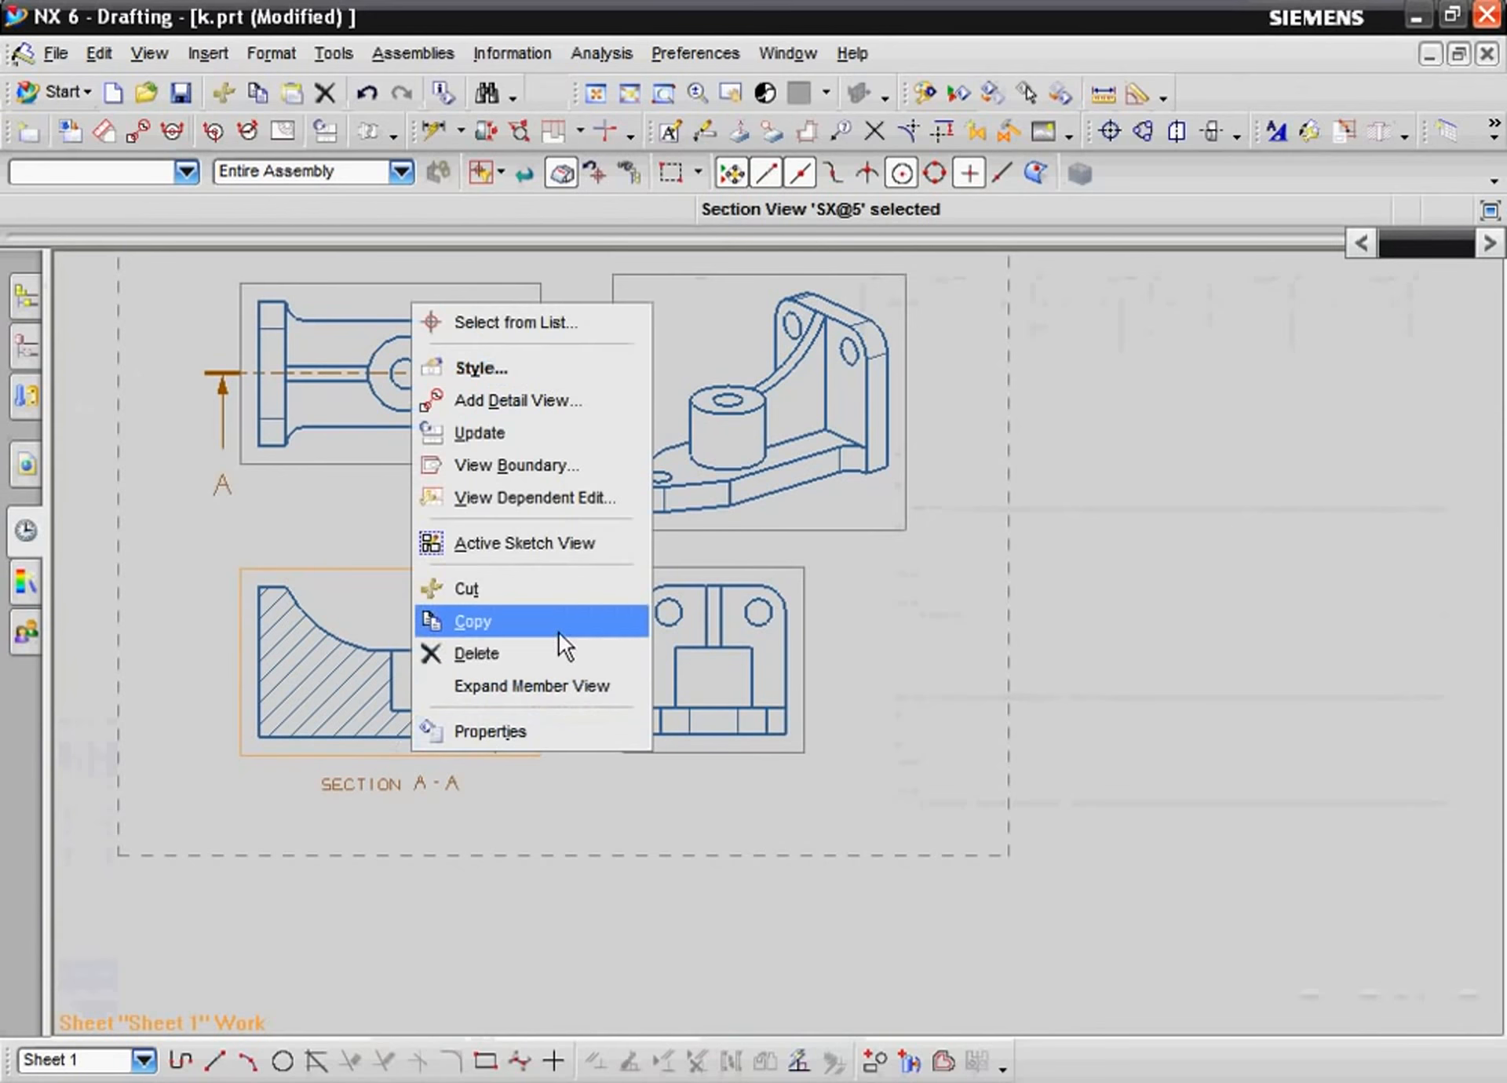
{"action": "left_click", "coordinate": [539, 650]}
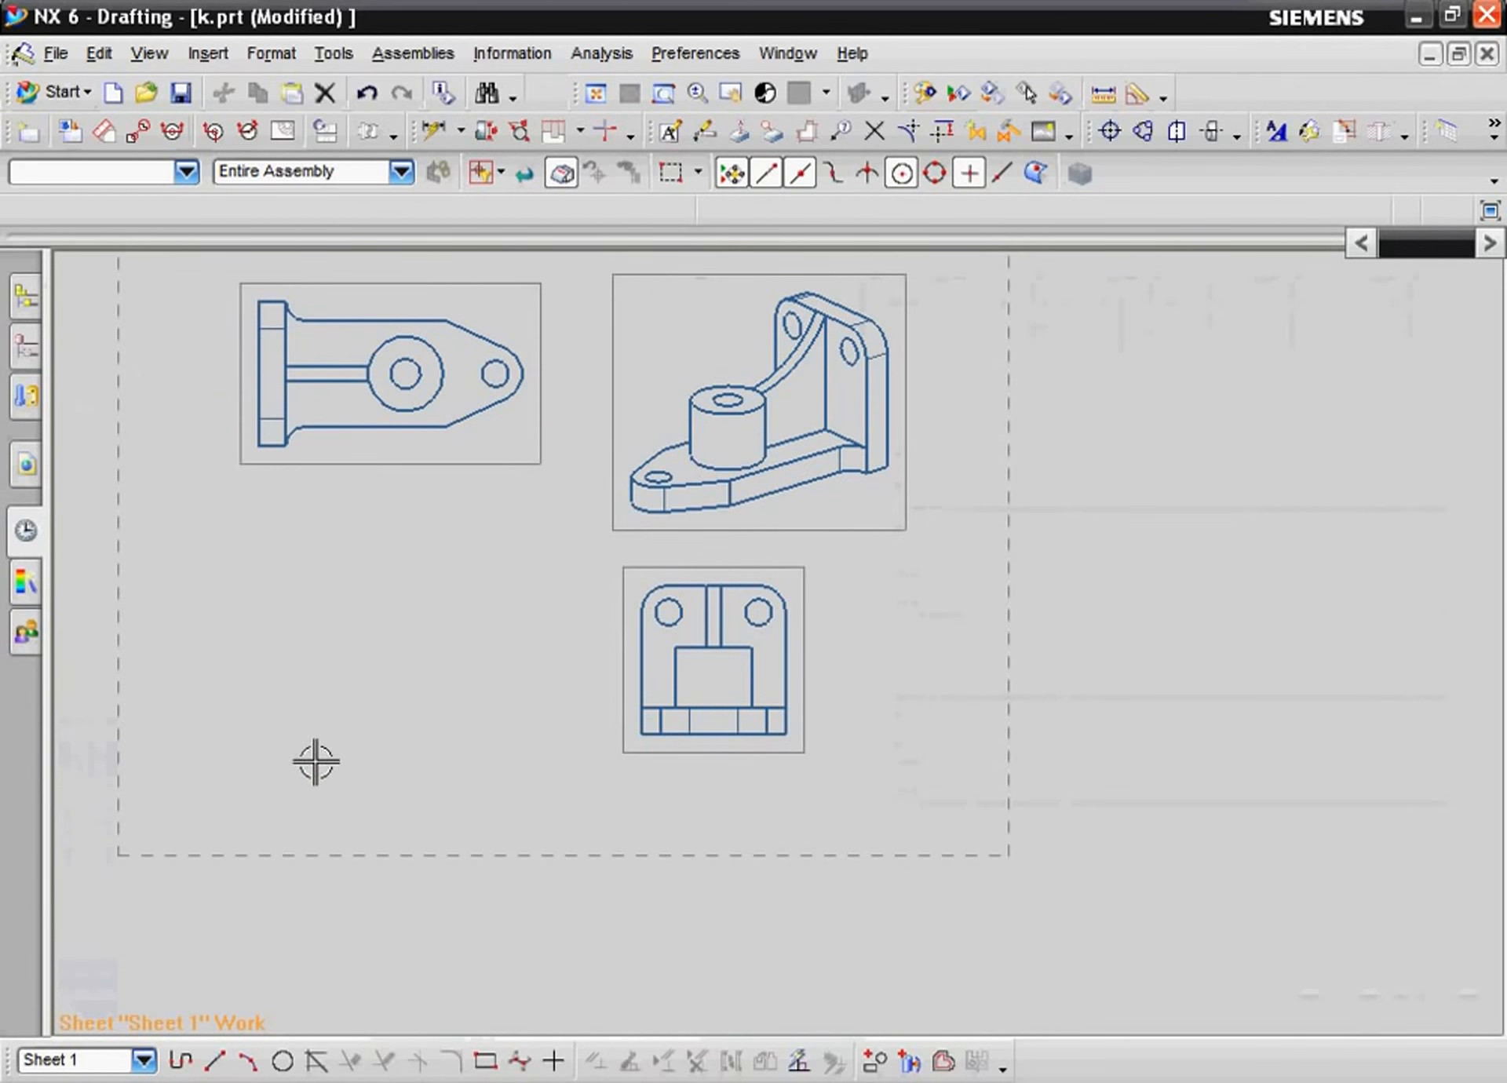
- Define a stepped section line on the top view through the small end hole's centre and the endpoint of the upright plate's lower cross line
{"action": "left_click", "coordinate": [172, 130]}
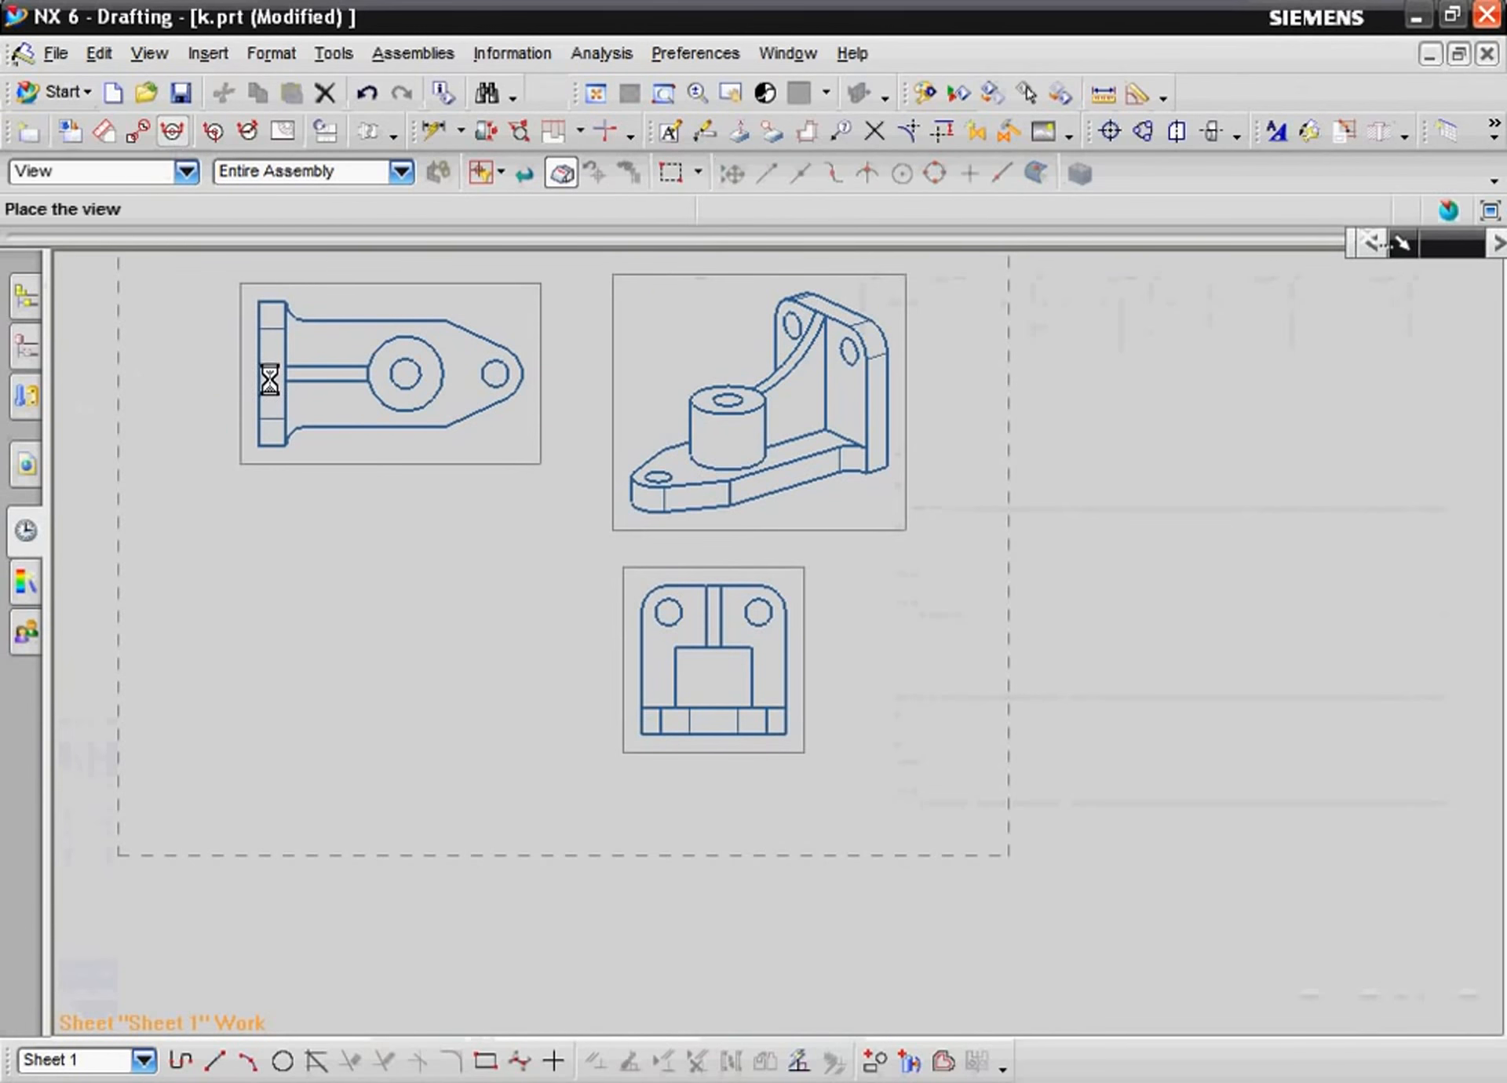
{"action": "left_click", "coordinate": [347, 462]}
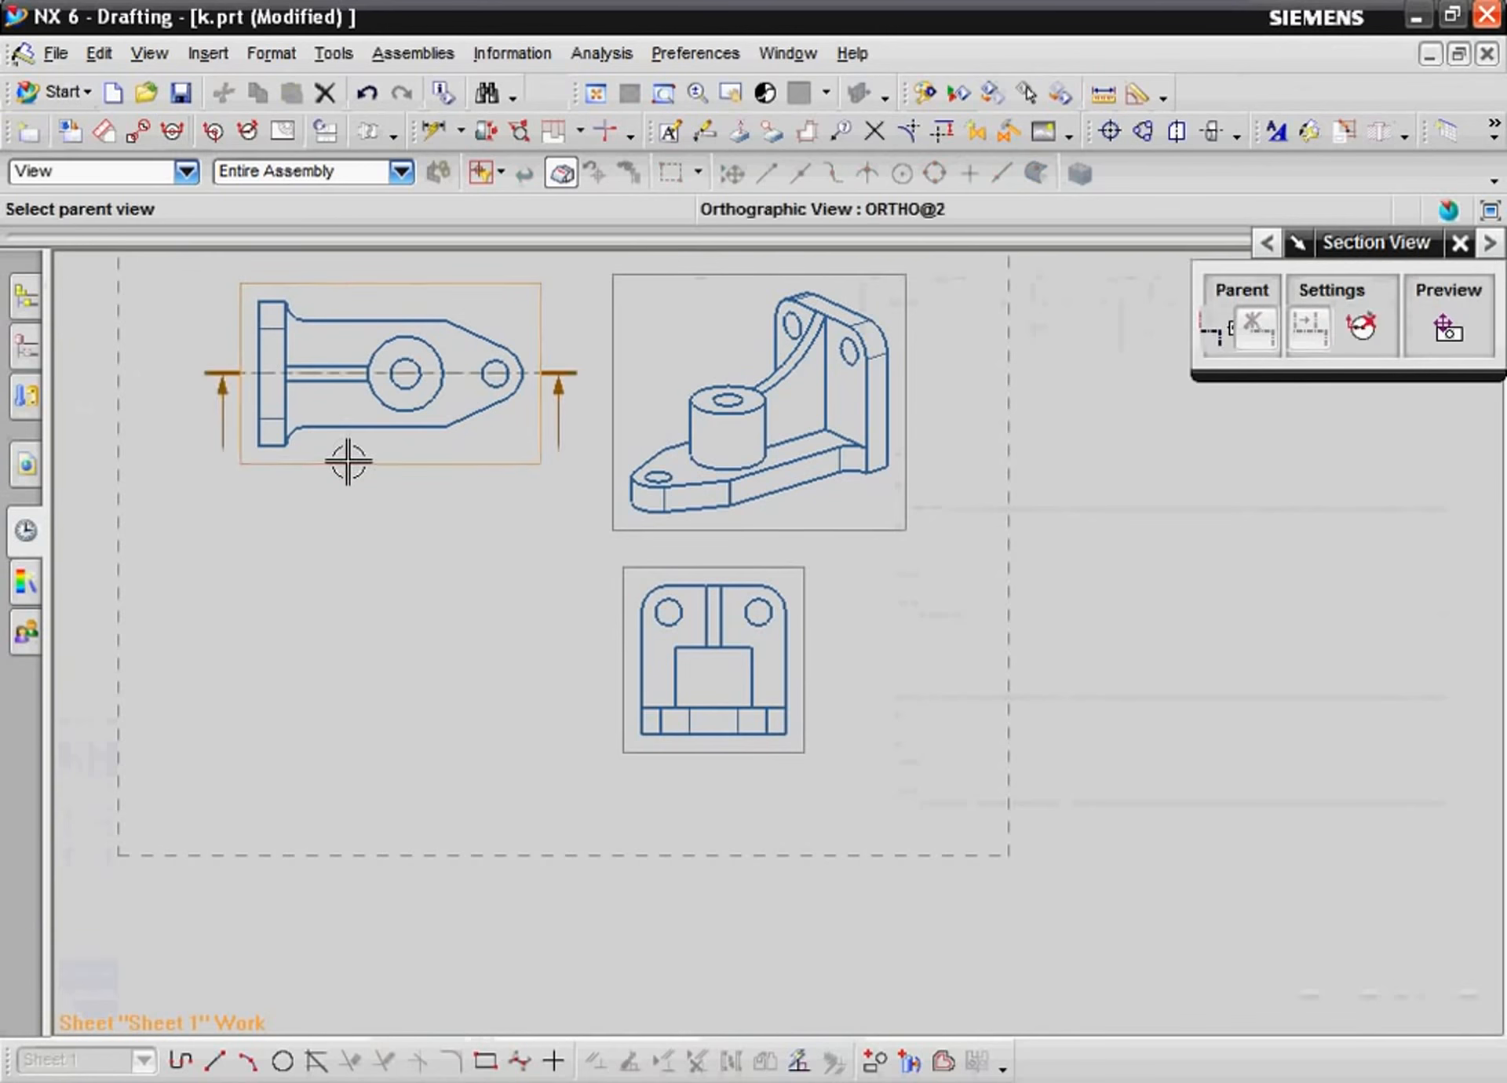
{"action": "left_click", "coordinate": [496, 373]}
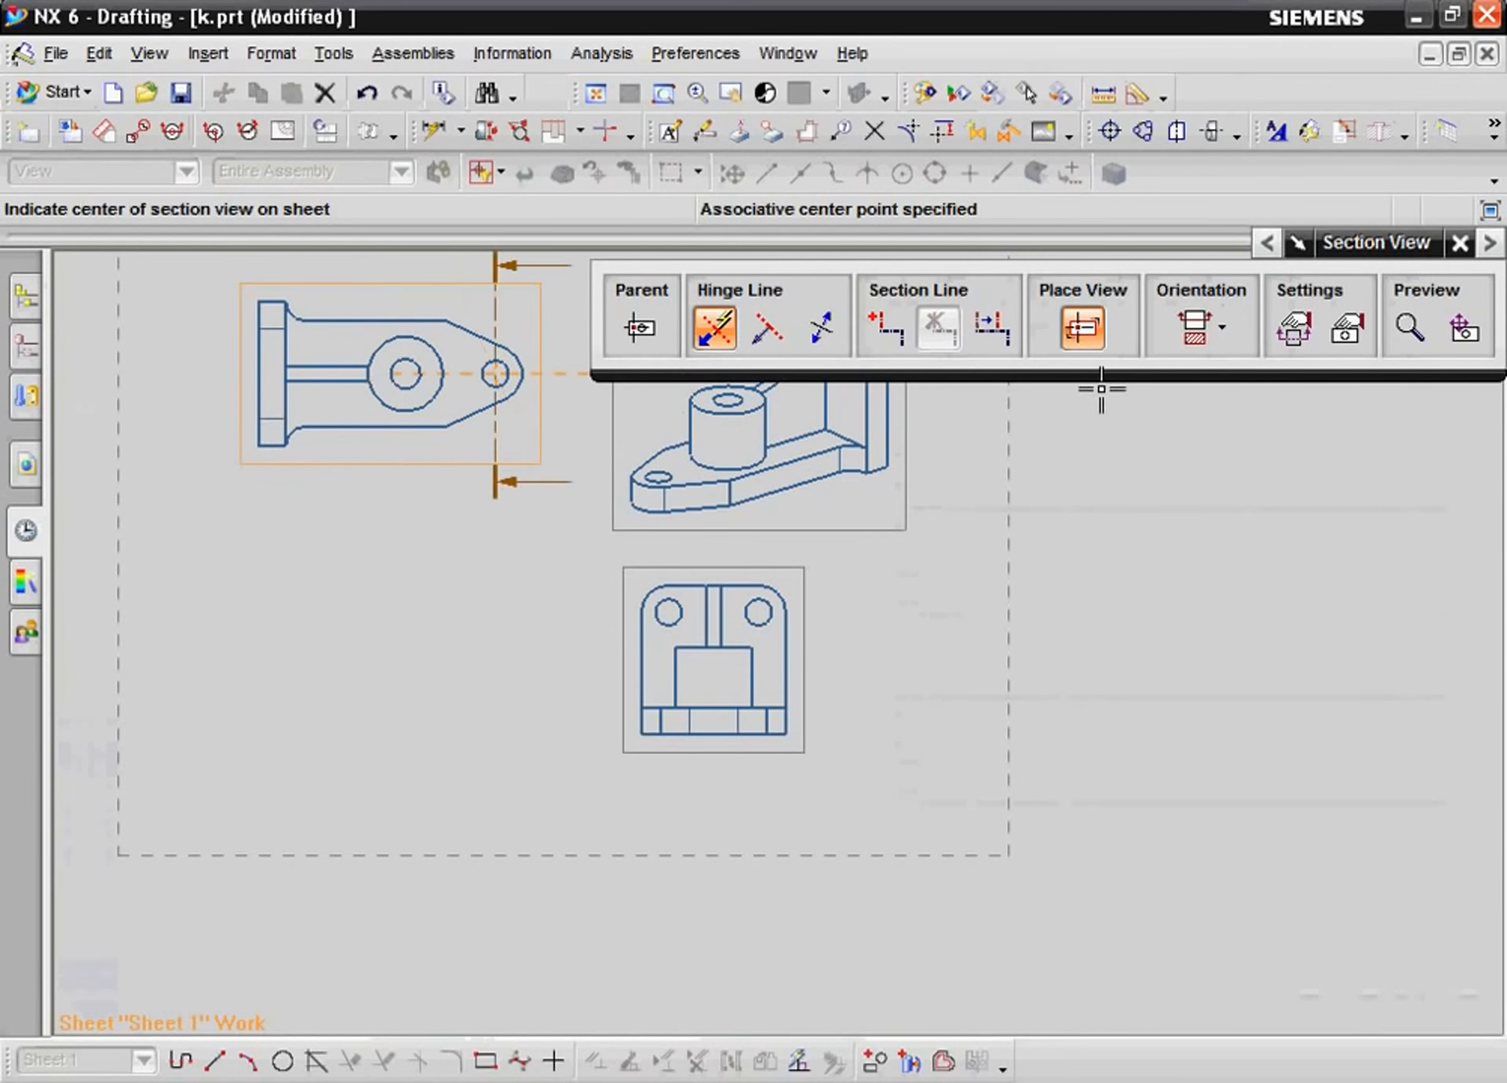
{"action": "left_click", "coordinate": [883, 330]}
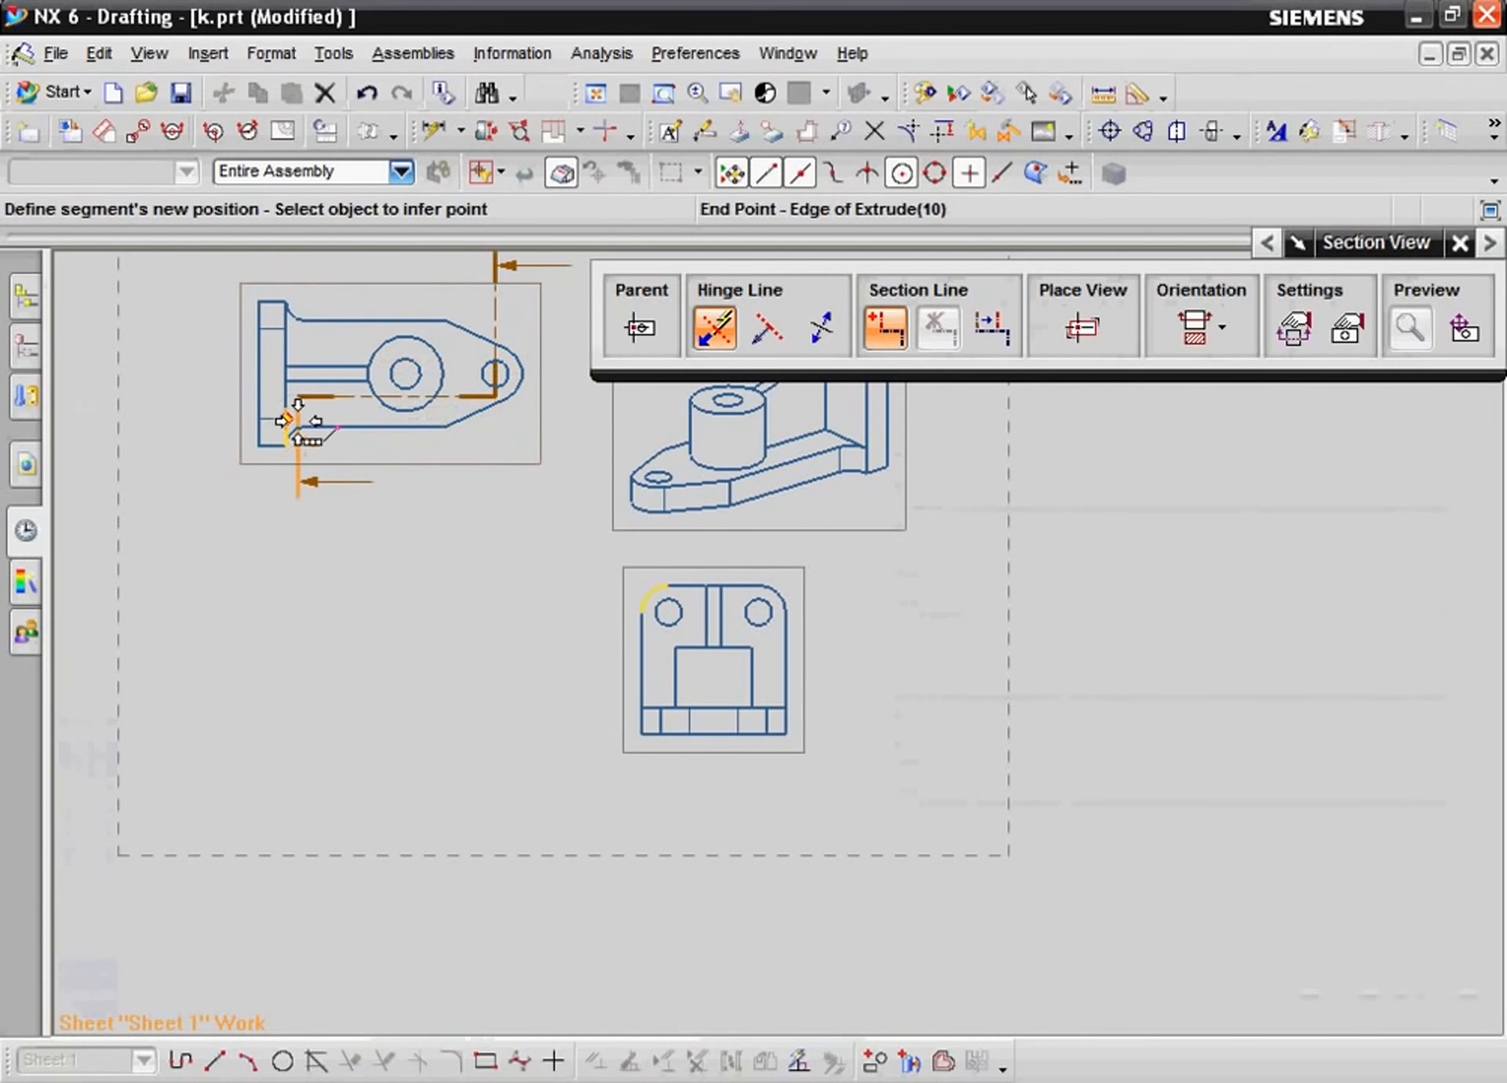
{"action": "scroll", "coordinate": [298, 421], "scroll_direction": "up", "scroll_amount": 6}
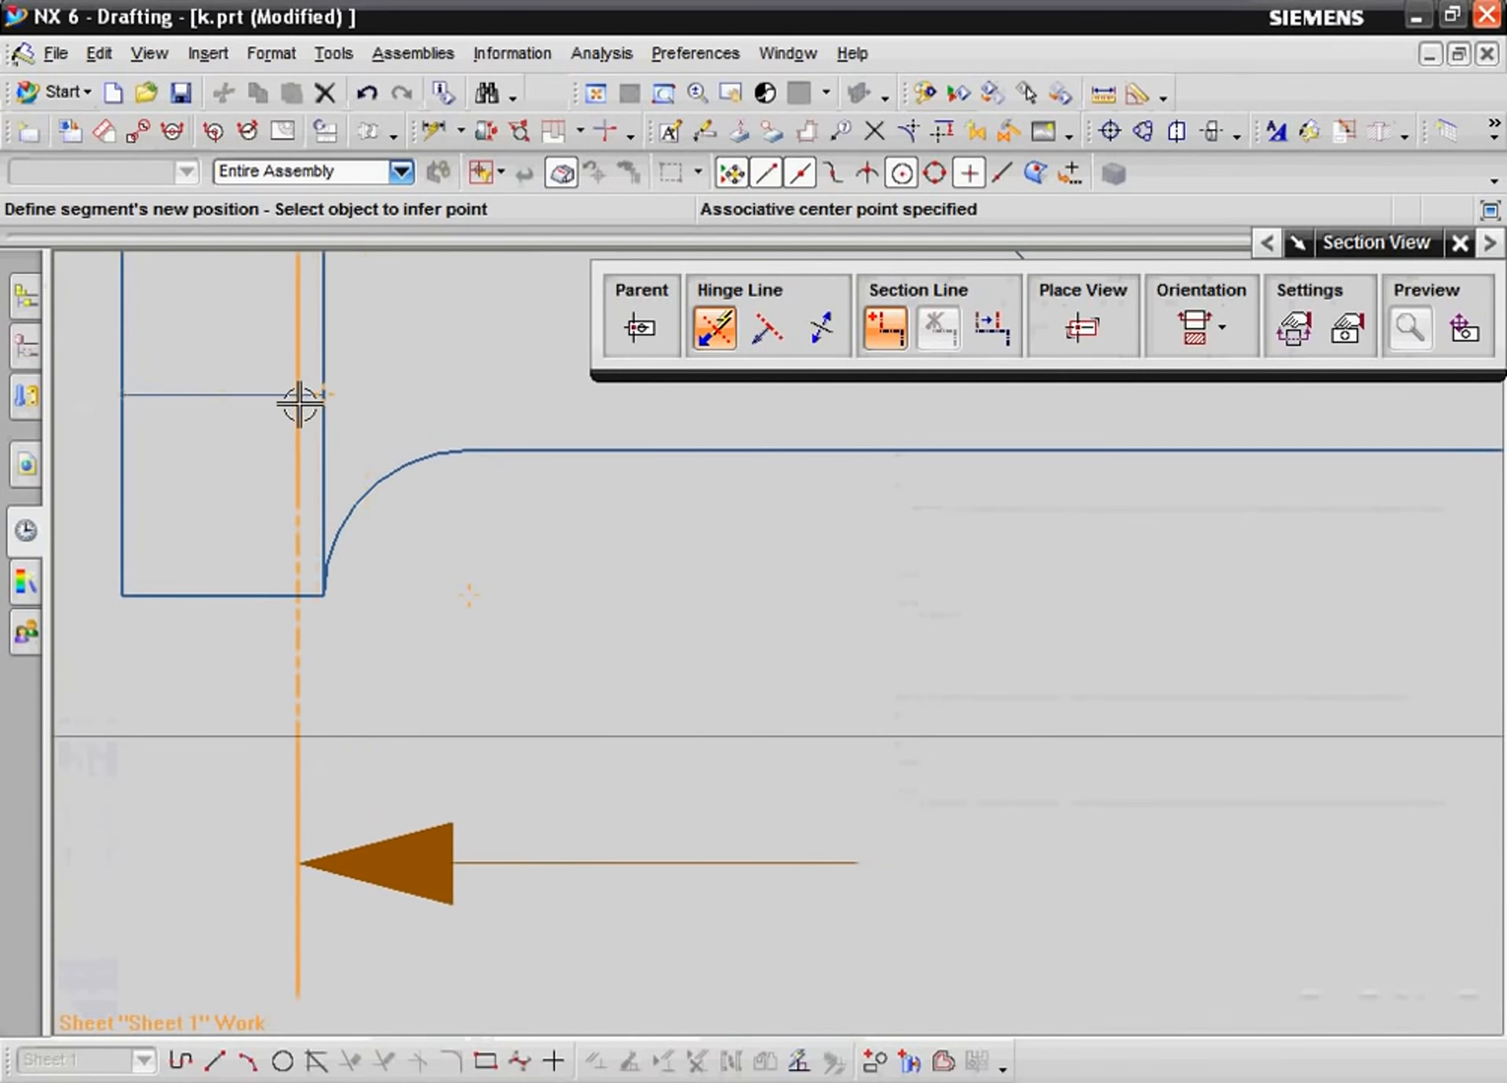
{"action": "left_click", "coordinate": [323, 403]}
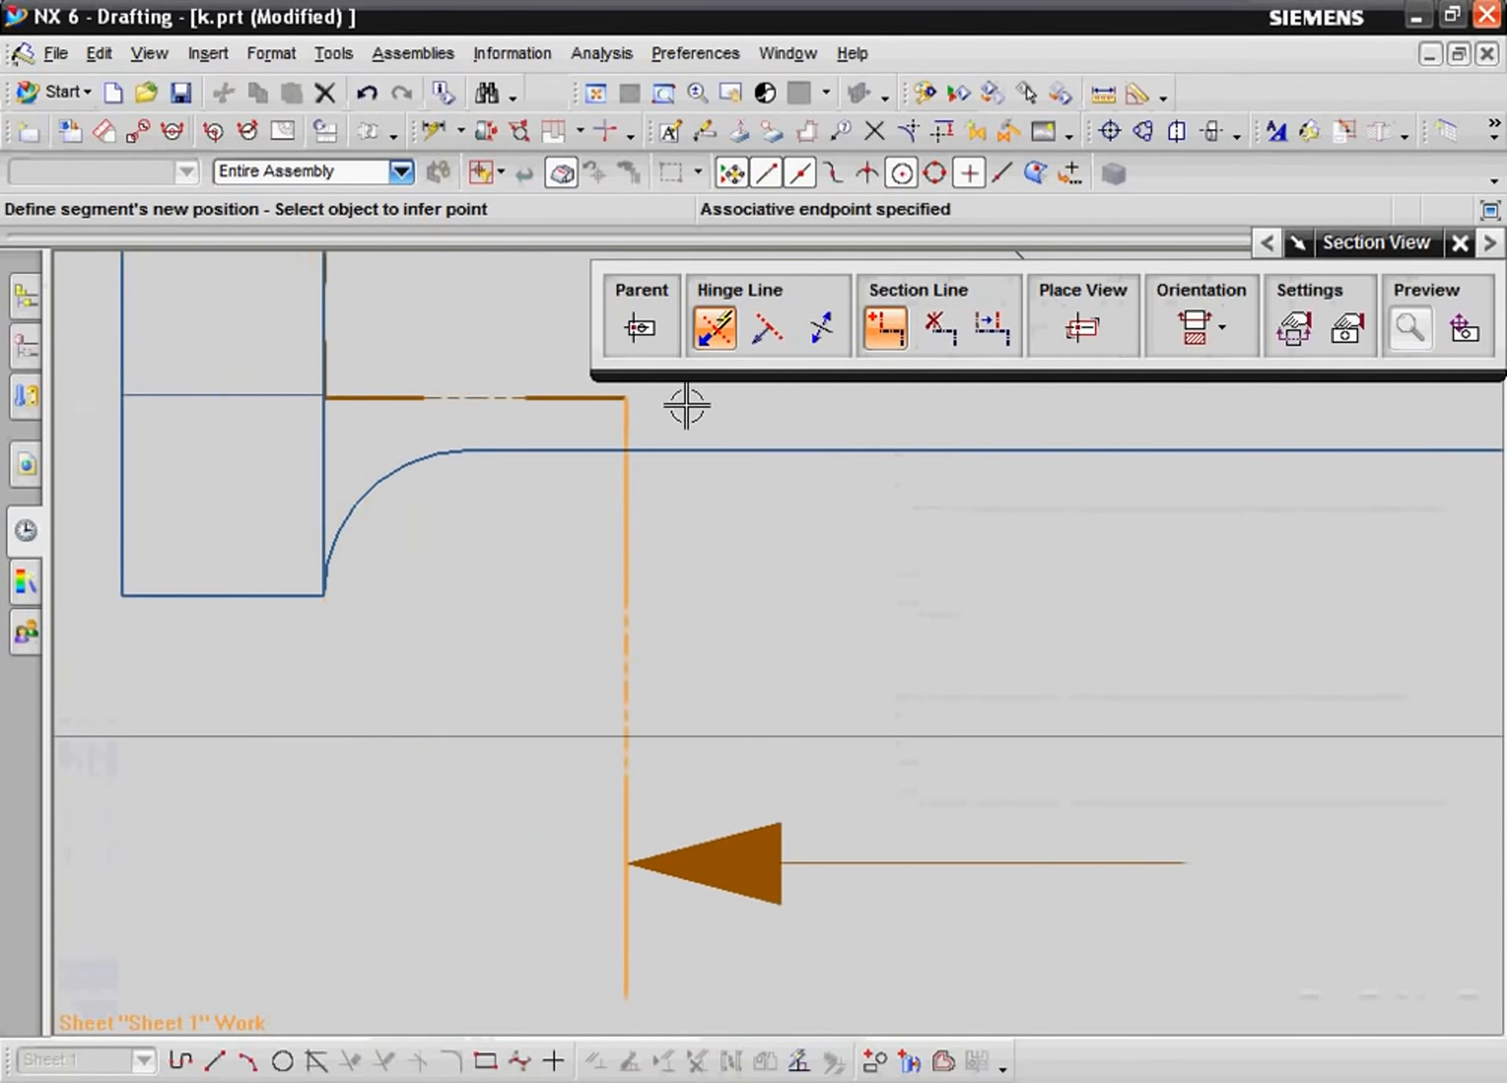
- Place the stepped section view directly below the top view and end the Section View command
{"action": "left_click", "coordinate": [879, 323]}
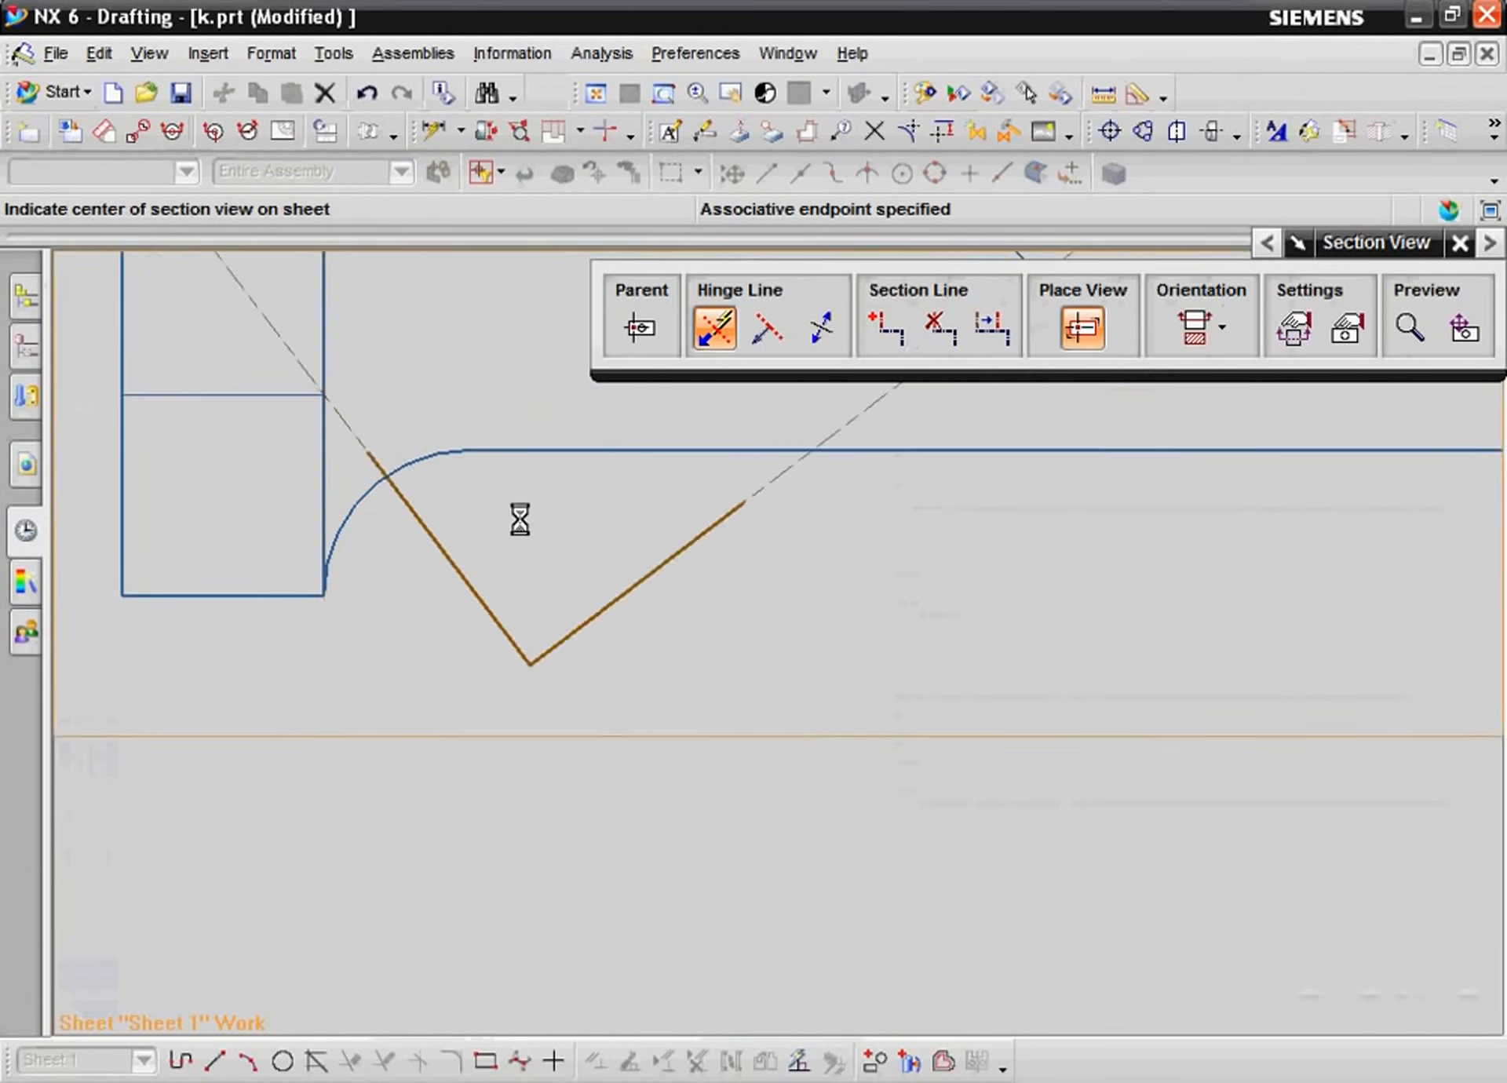
{"action": "scroll", "coordinate": [511, 599], "scroll_direction": "down", "scroll_amount": 6}
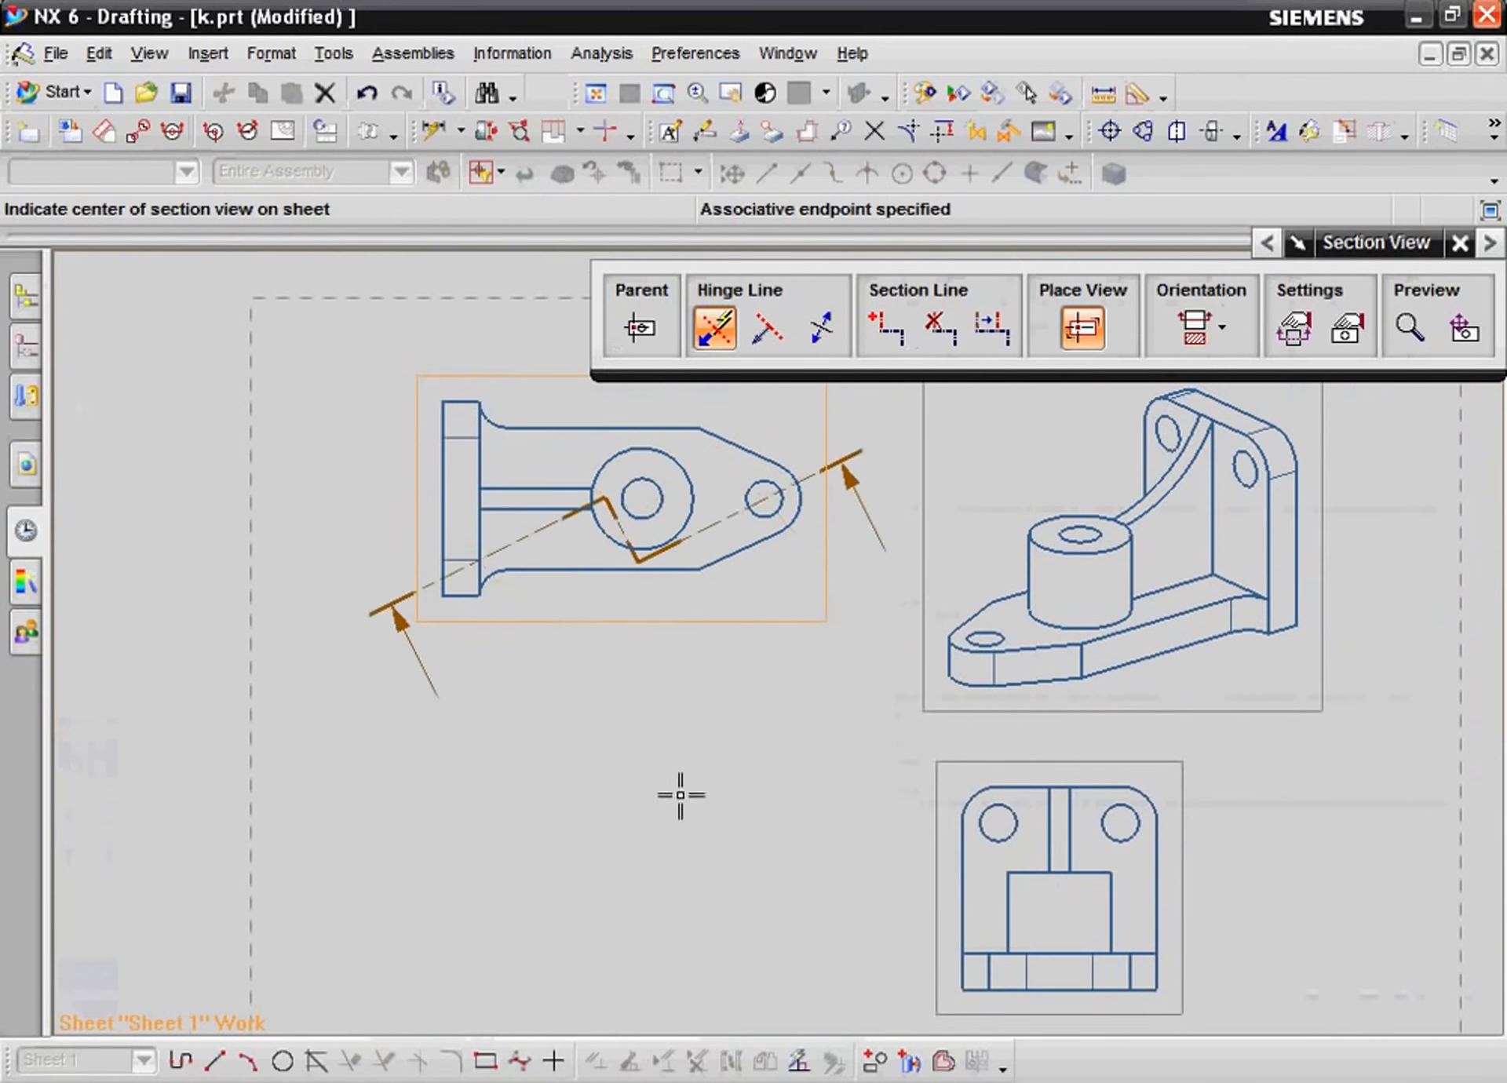
{"action": "left_click", "coordinate": [594, 885]}
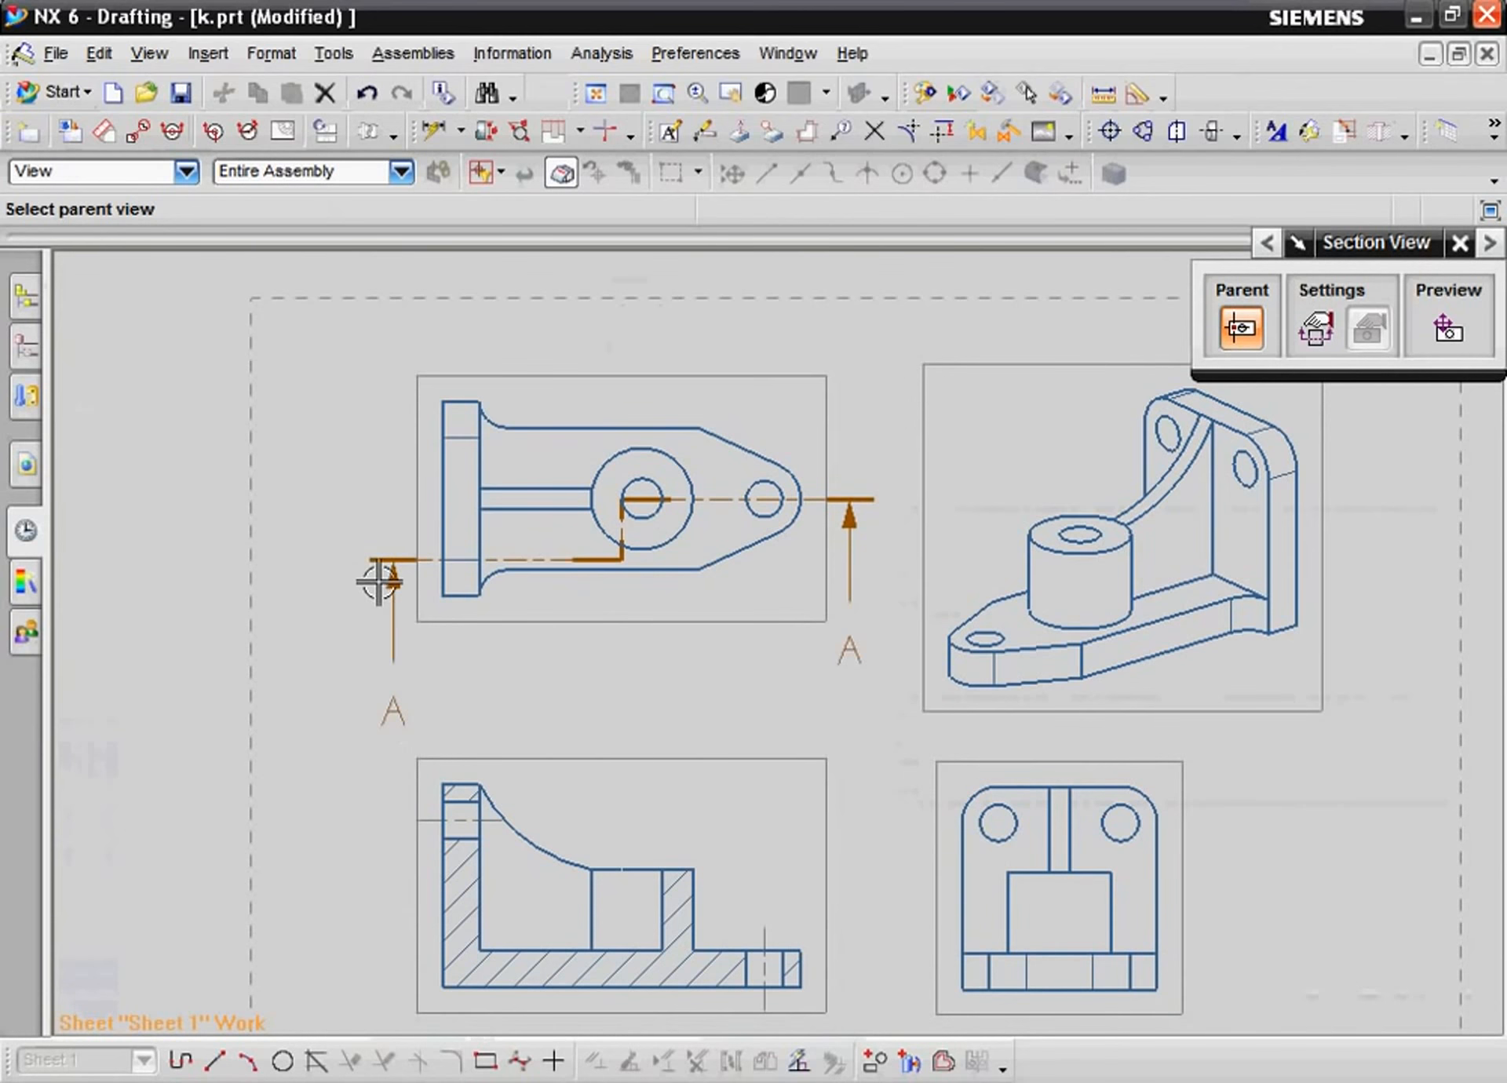
{"action": "scroll", "coordinate": [562, 431], "scroll_direction": "down", "scroll_amount": 3}
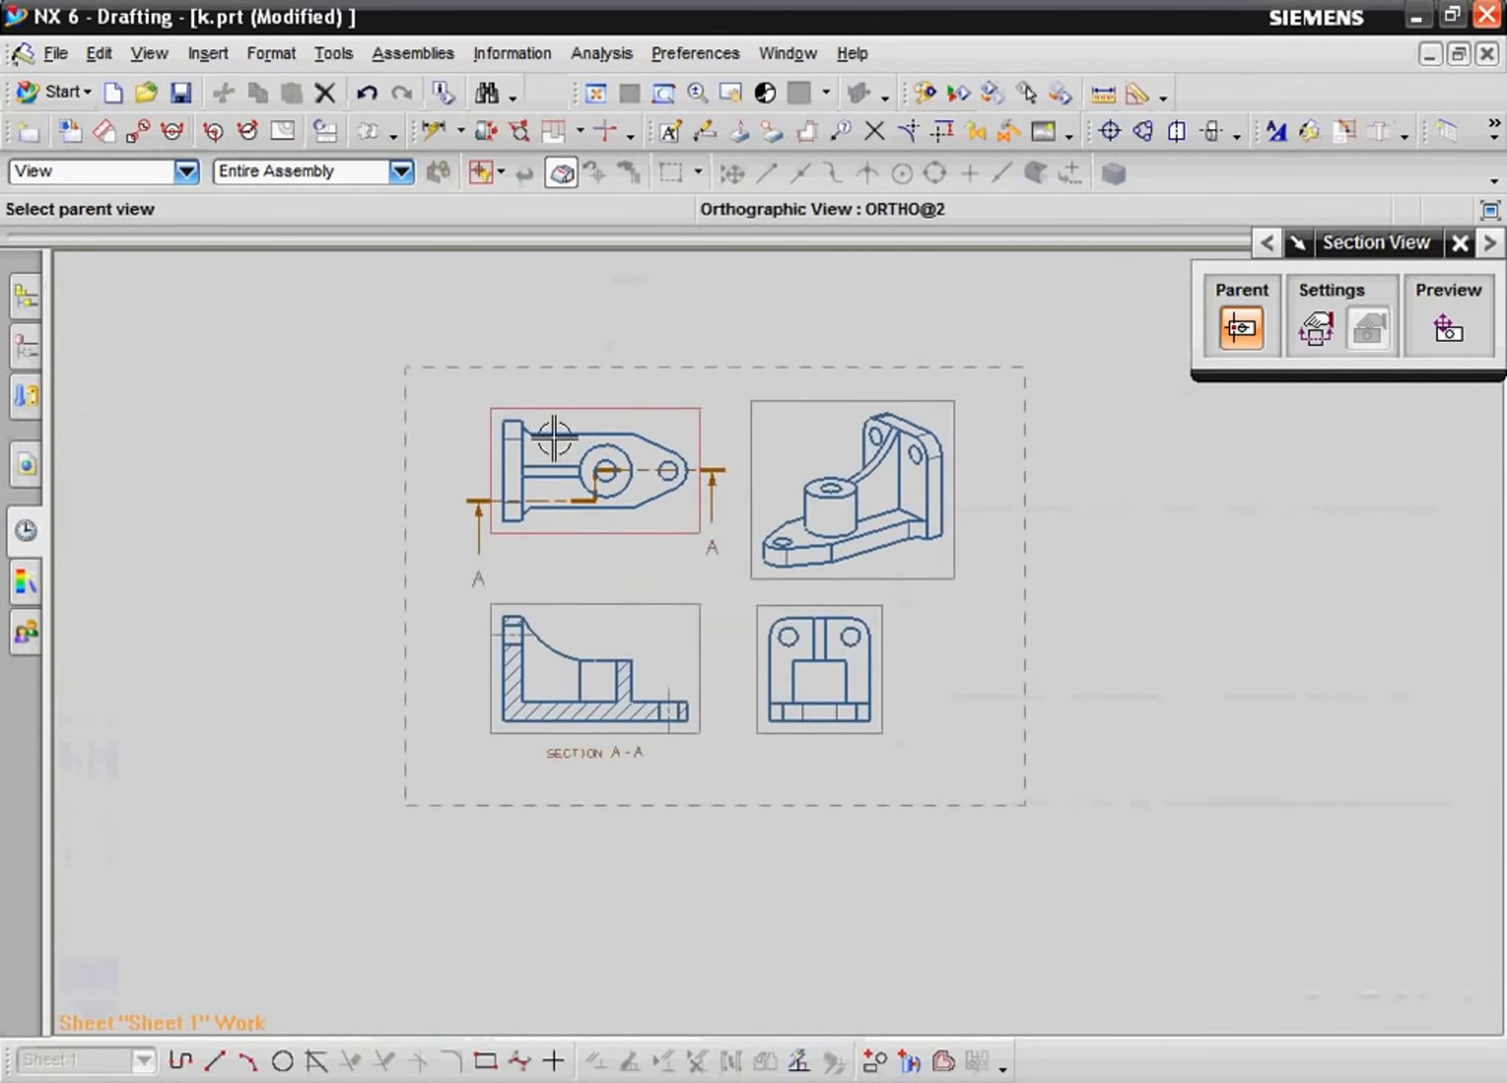
{"action": "scroll", "coordinate": [554, 437], "scroll_direction": "up", "scroll_amount": 2}
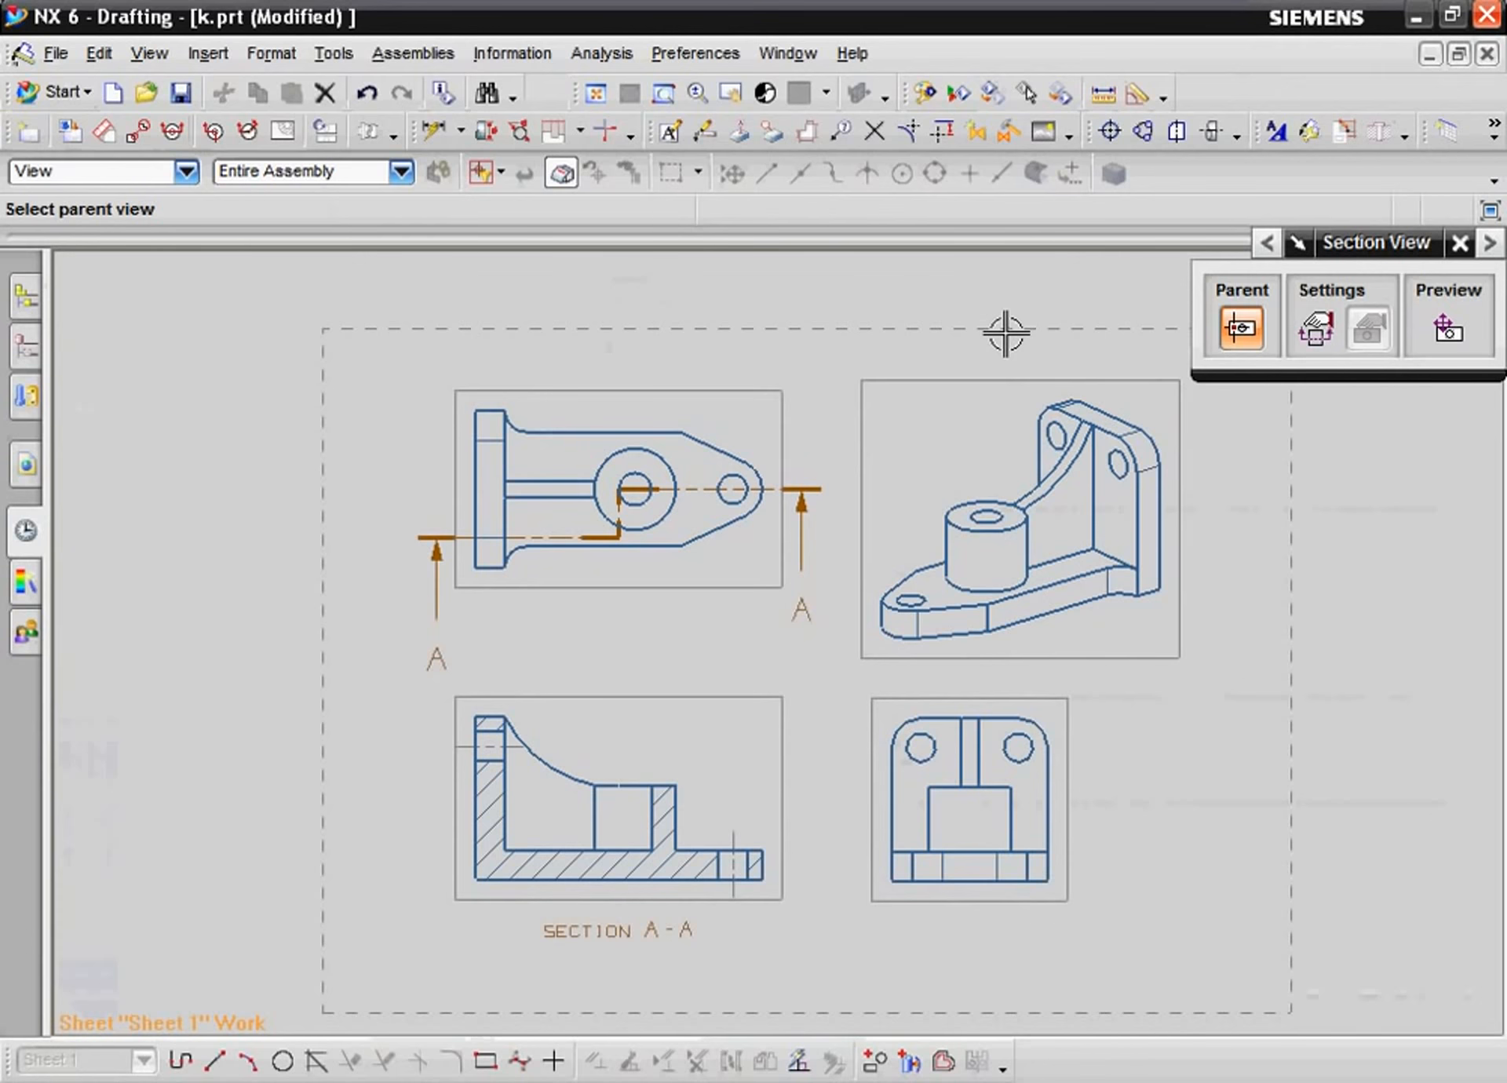
{"action": "key", "text": "Escape"}
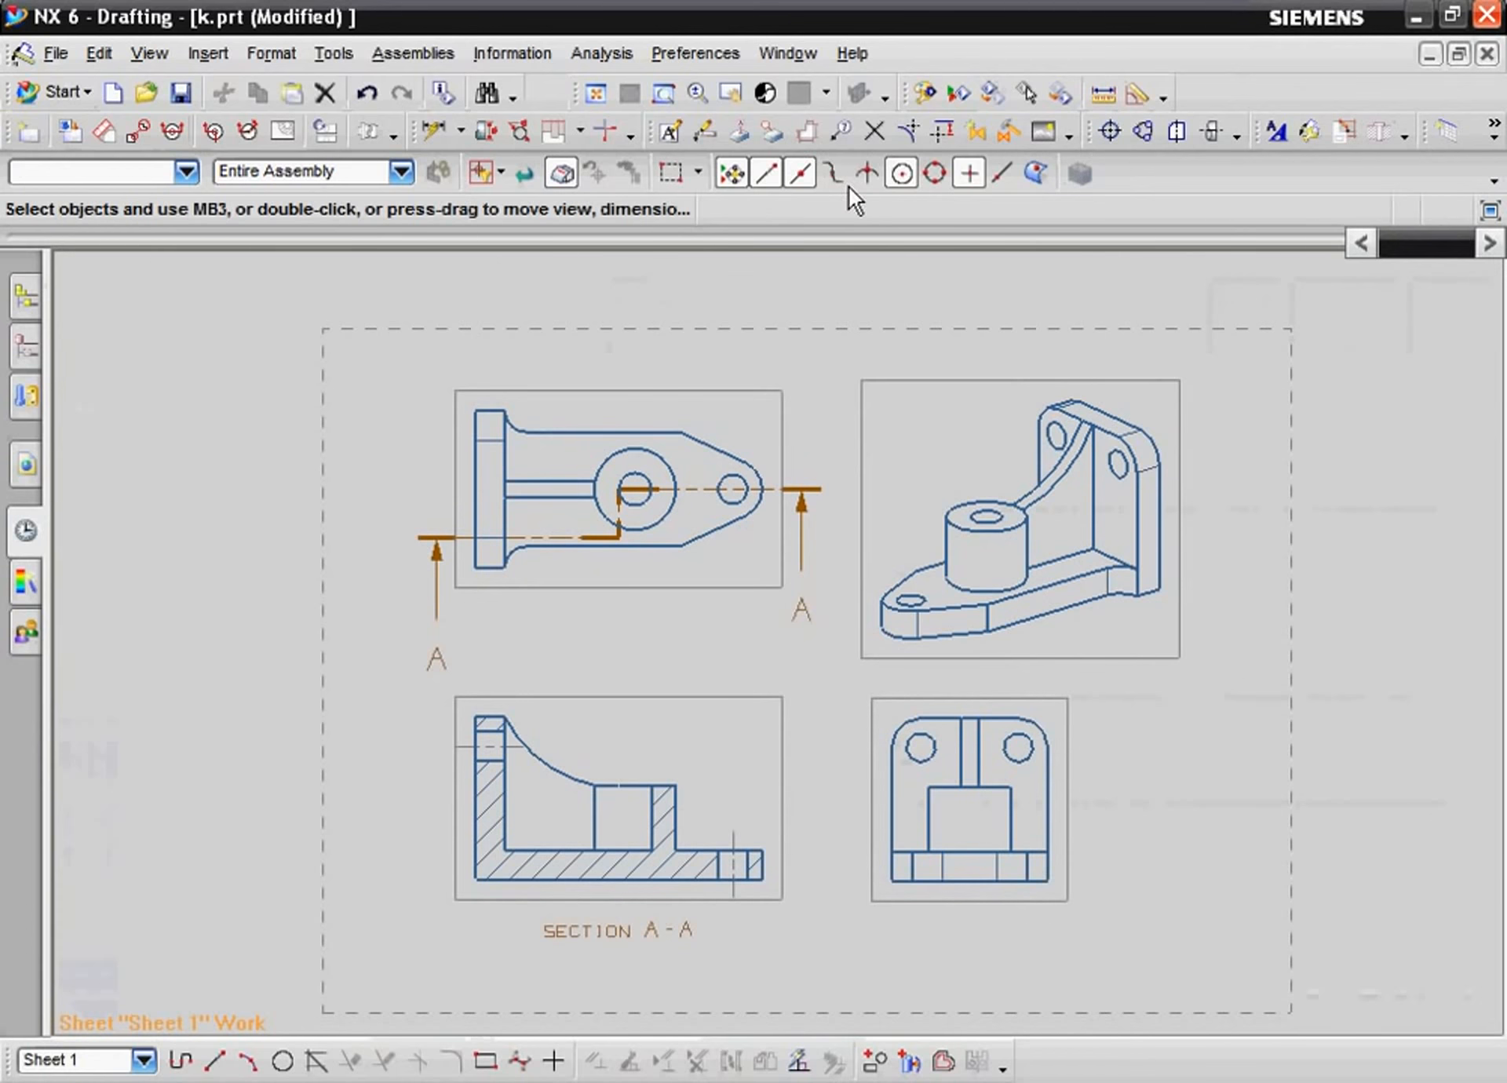
- Inherit the feature parameters of all four sketches as dimensions in all four drawing views, using the iso_din template
{"action": "left_click", "coordinate": [818, 135]}
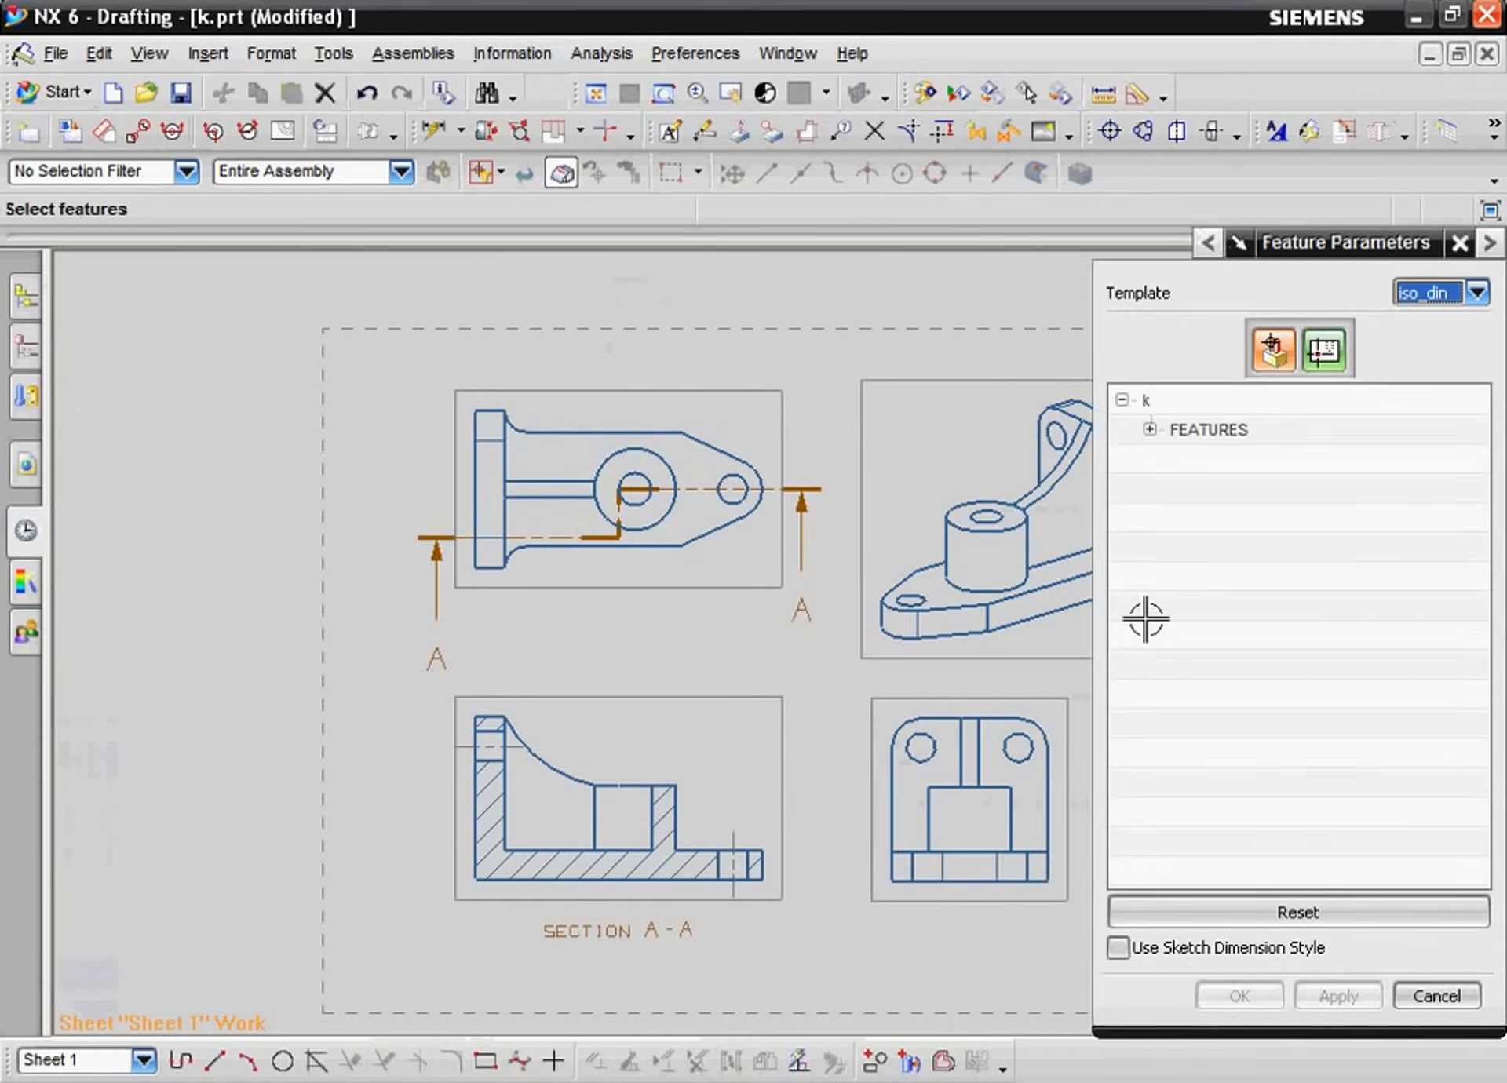
{"action": "left_click", "coordinate": [1150, 430]}
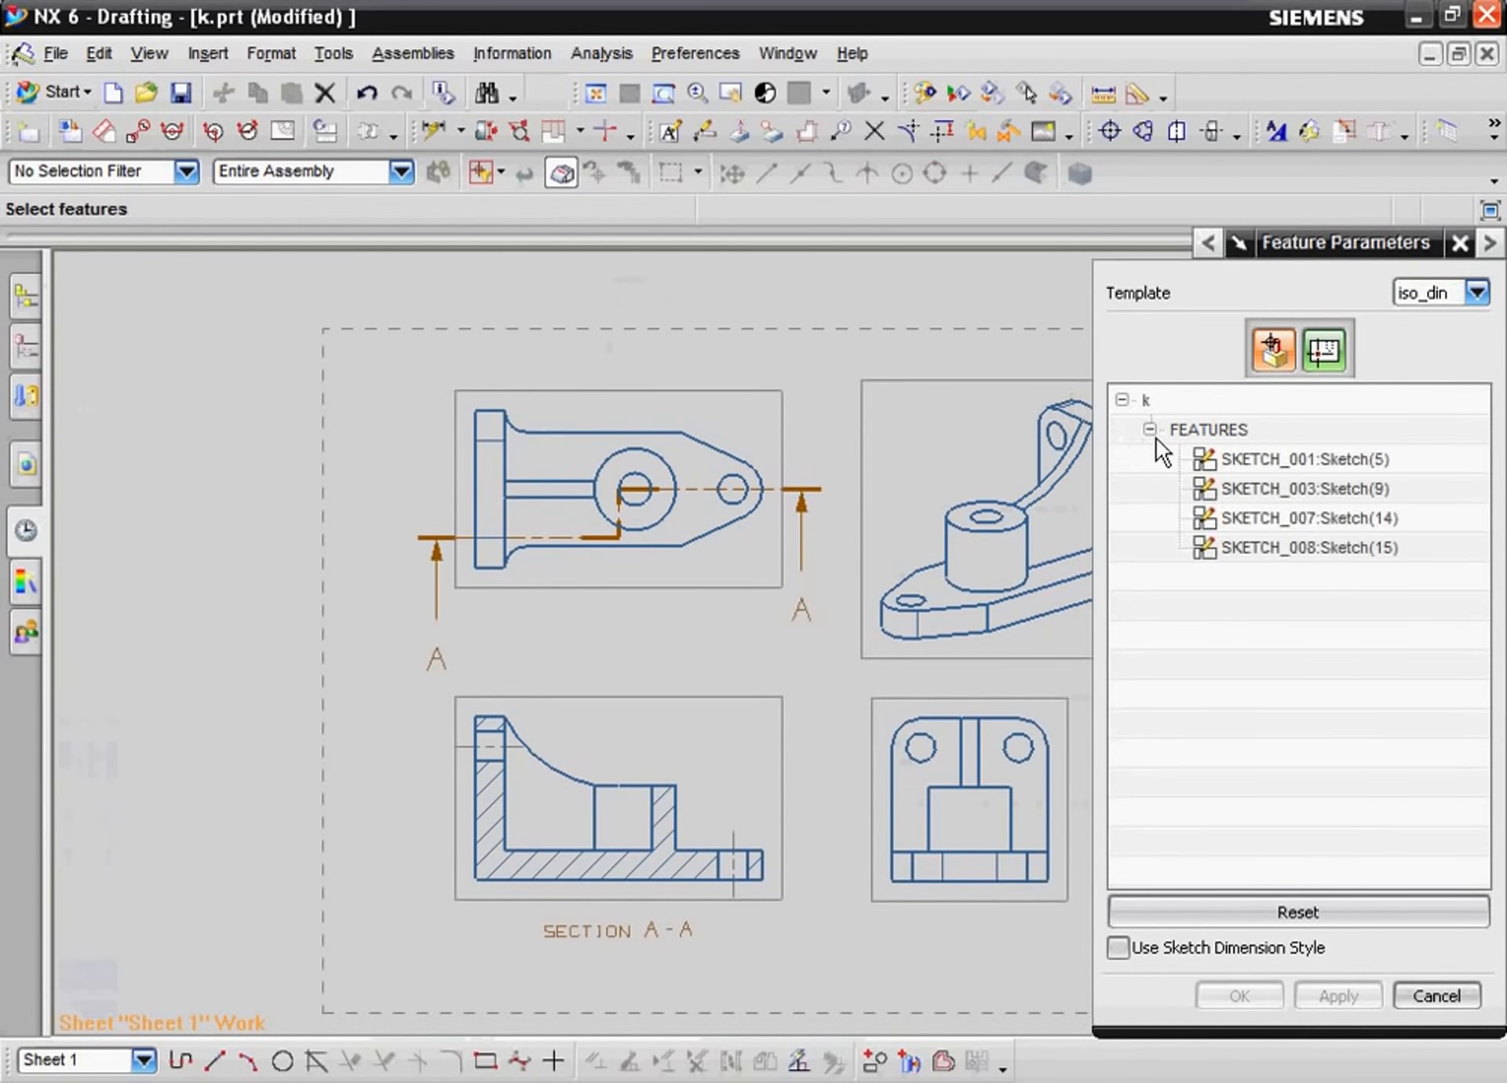
{"action": "left_click", "coordinate": [1297, 464]}
{"action": "left_click", "coordinate": [1287, 549], "text": "shift"}
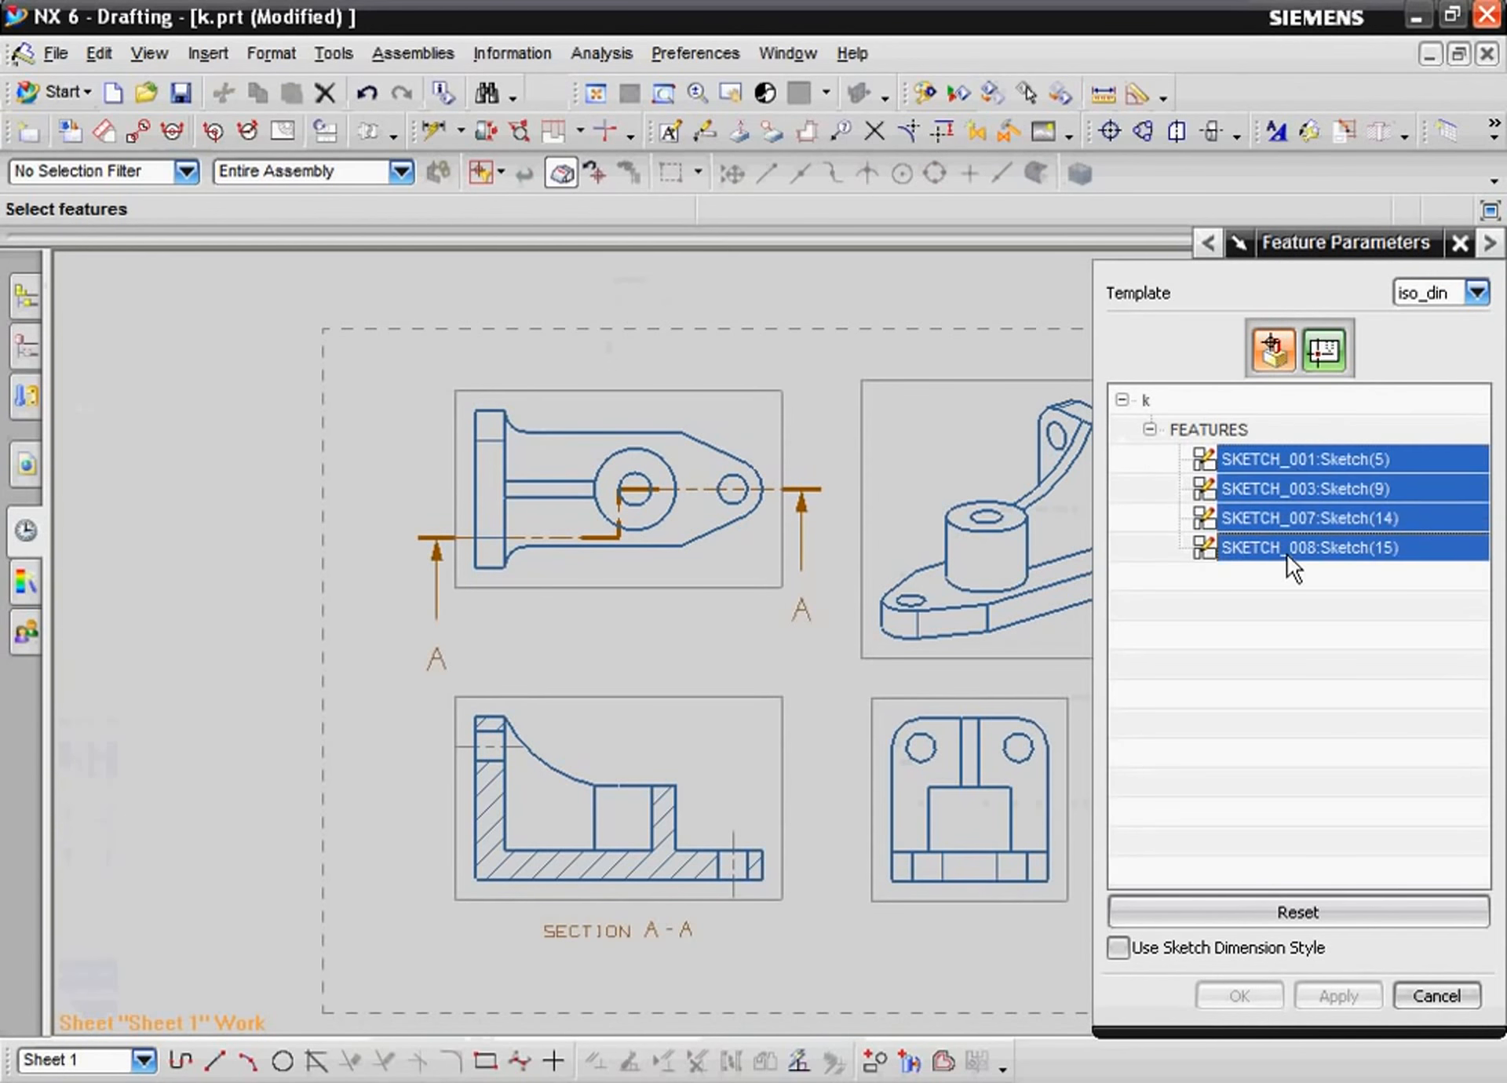
{"action": "middle_click", "coordinate": [1287, 553]}
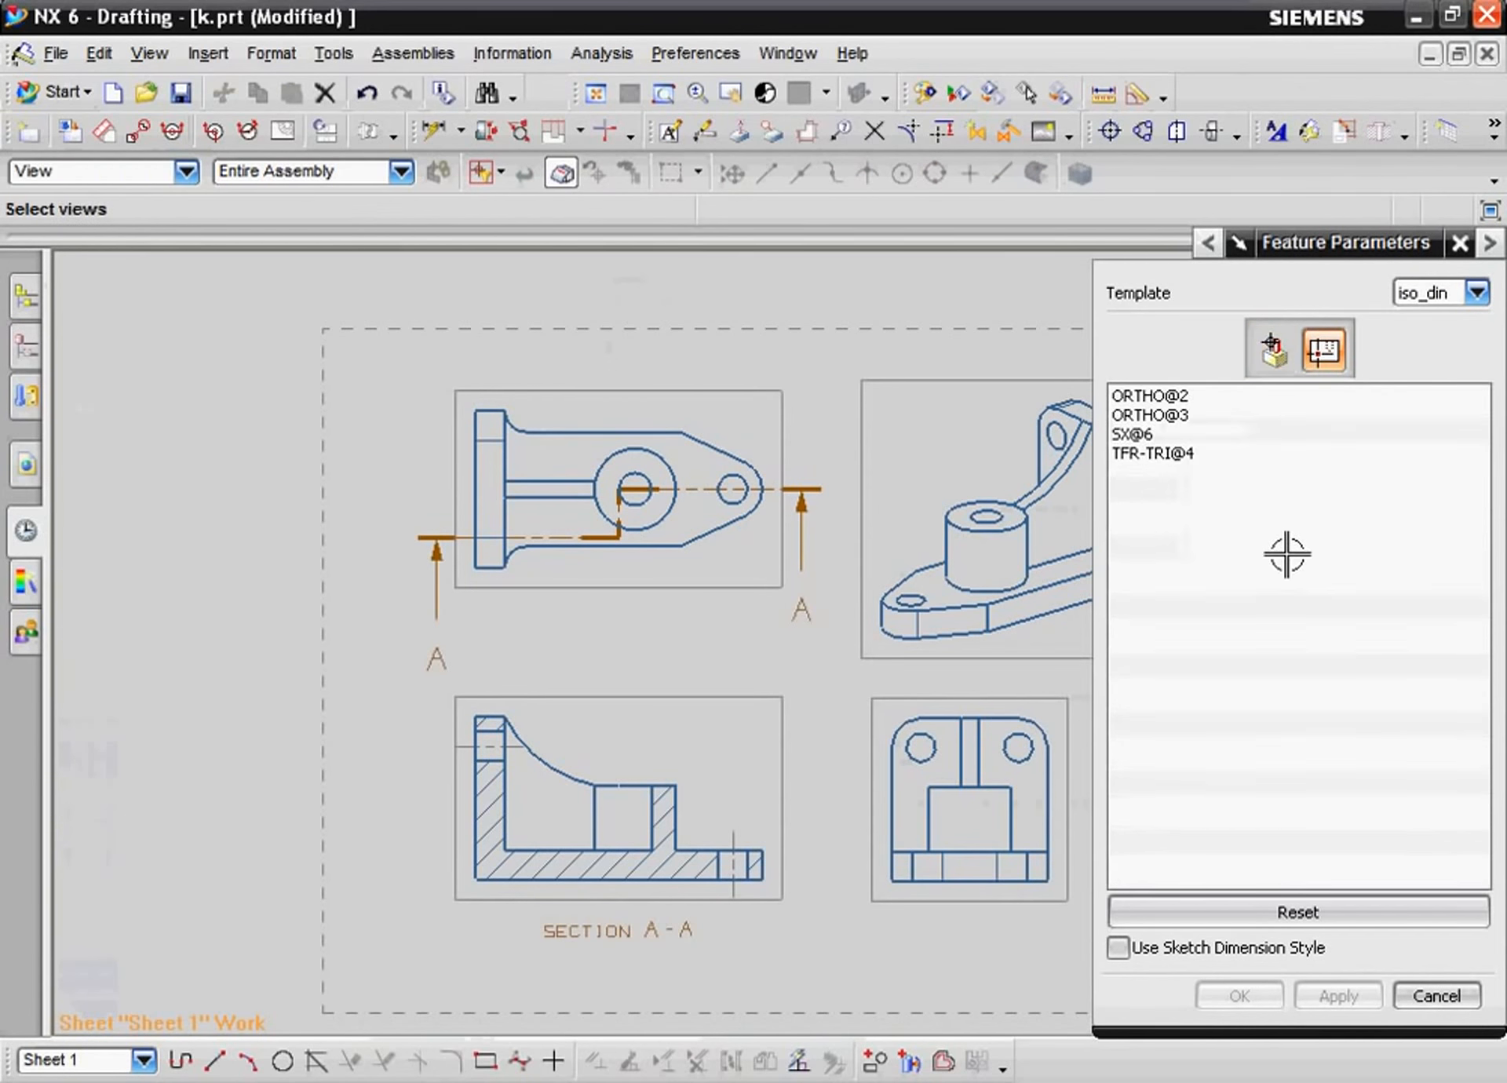
{"action": "left_click", "coordinate": [1276, 457]}
{"action": "left_click", "coordinate": [1281, 397], "text": "shift"}
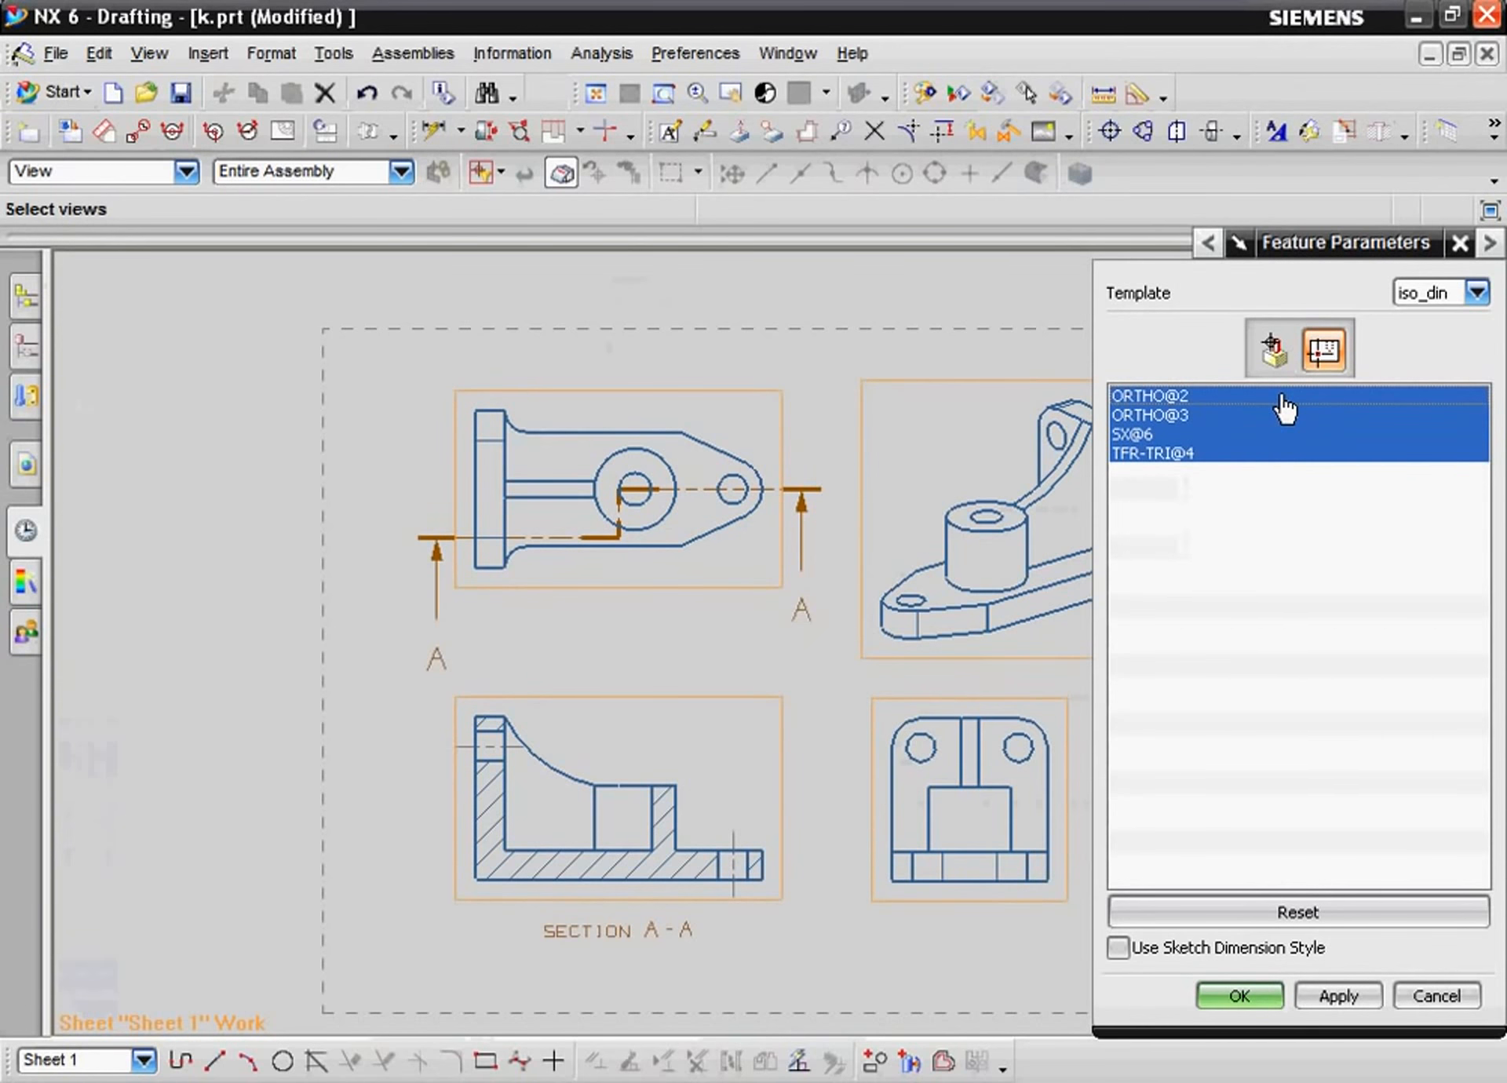
{"action": "middle_click", "coordinate": [1285, 407]}
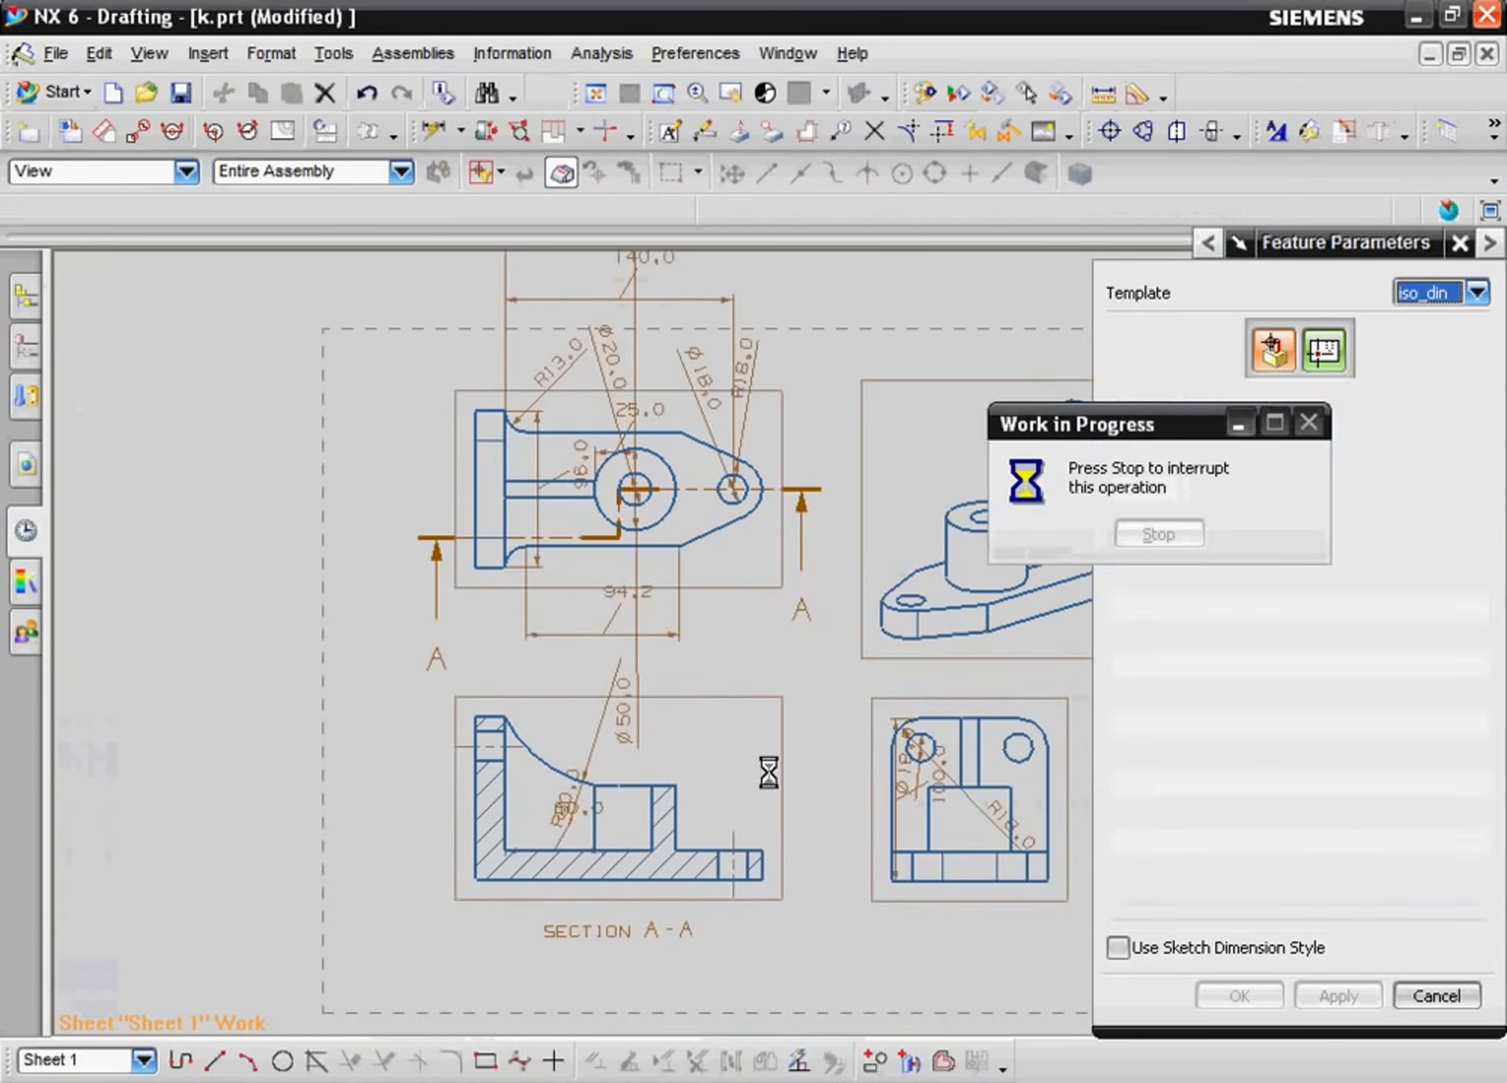
- Reposition the R80 dimension further up its arc, the horizontal rib dimension below the section view, and the Ø50 boss dimension clear of the section
{"action": "scroll", "coordinate": [615, 824], "scroll_direction": "up", "scroll_amount": 4}
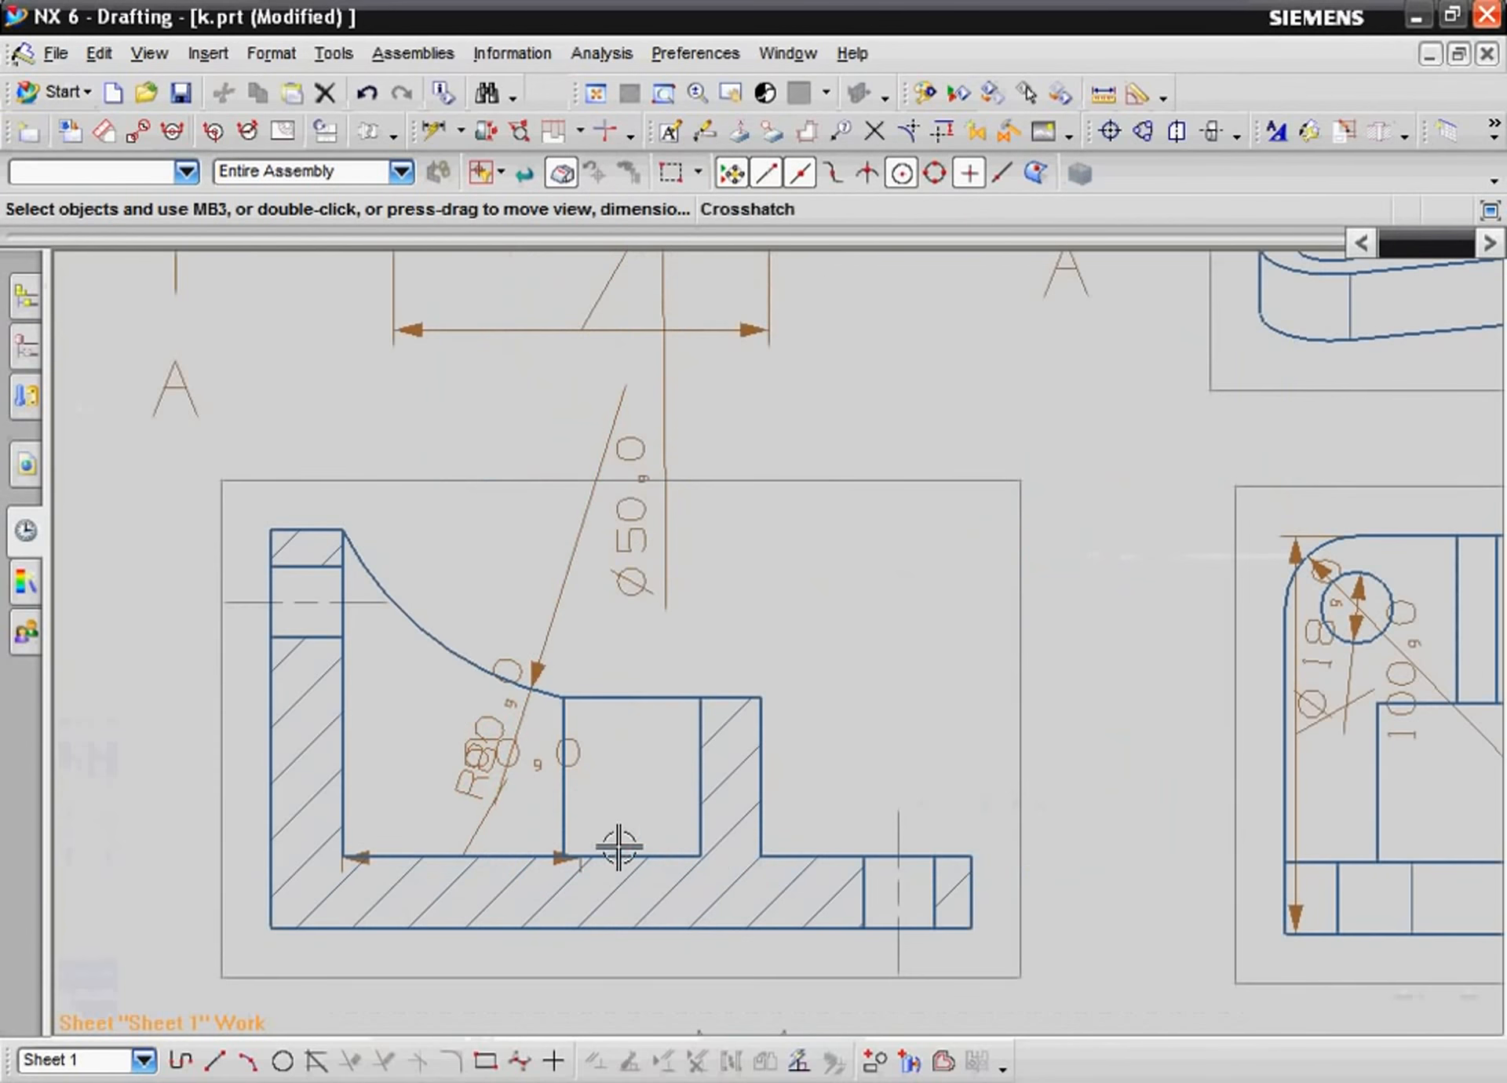
{"action": "left_click_drag", "start_coordinate": [528, 629], "coordinate": [428, 667]}
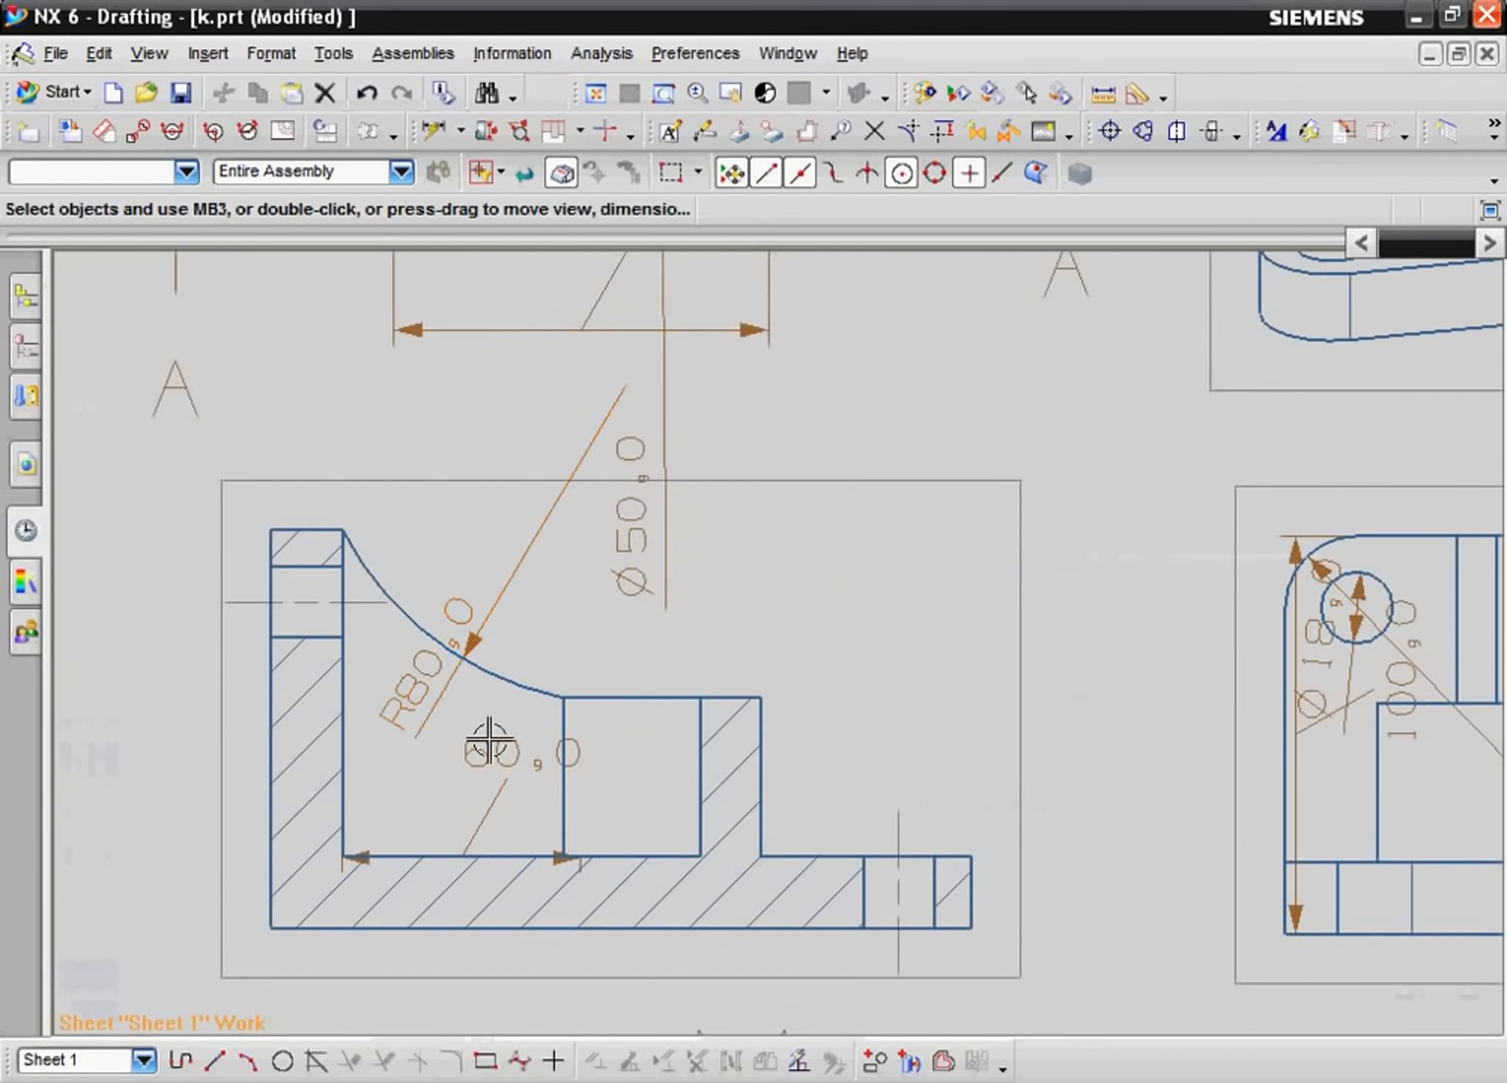
{"action": "left_click_drag", "start_coordinate": [489, 742], "coordinate": [475, 904]}
{"action": "mouse_move", "coordinate": [673, 497]}
{"action": "left_mouse_down"}
{"action": "mouse_move", "coordinate": [834, 528]}
{"action": "mouse_move", "coordinate": [977, 437]}
{"action": "mouse_move", "coordinate": [972, 405]}
{"action": "left_mouse_up"}
- Lower the top view's R13 fillet dimension and move its horizontal 80 and 140 dimensions from above to below the view
{"action": "scroll", "coordinate": [828, 767], "scroll_direction": "down", "scroll_amount": 5}
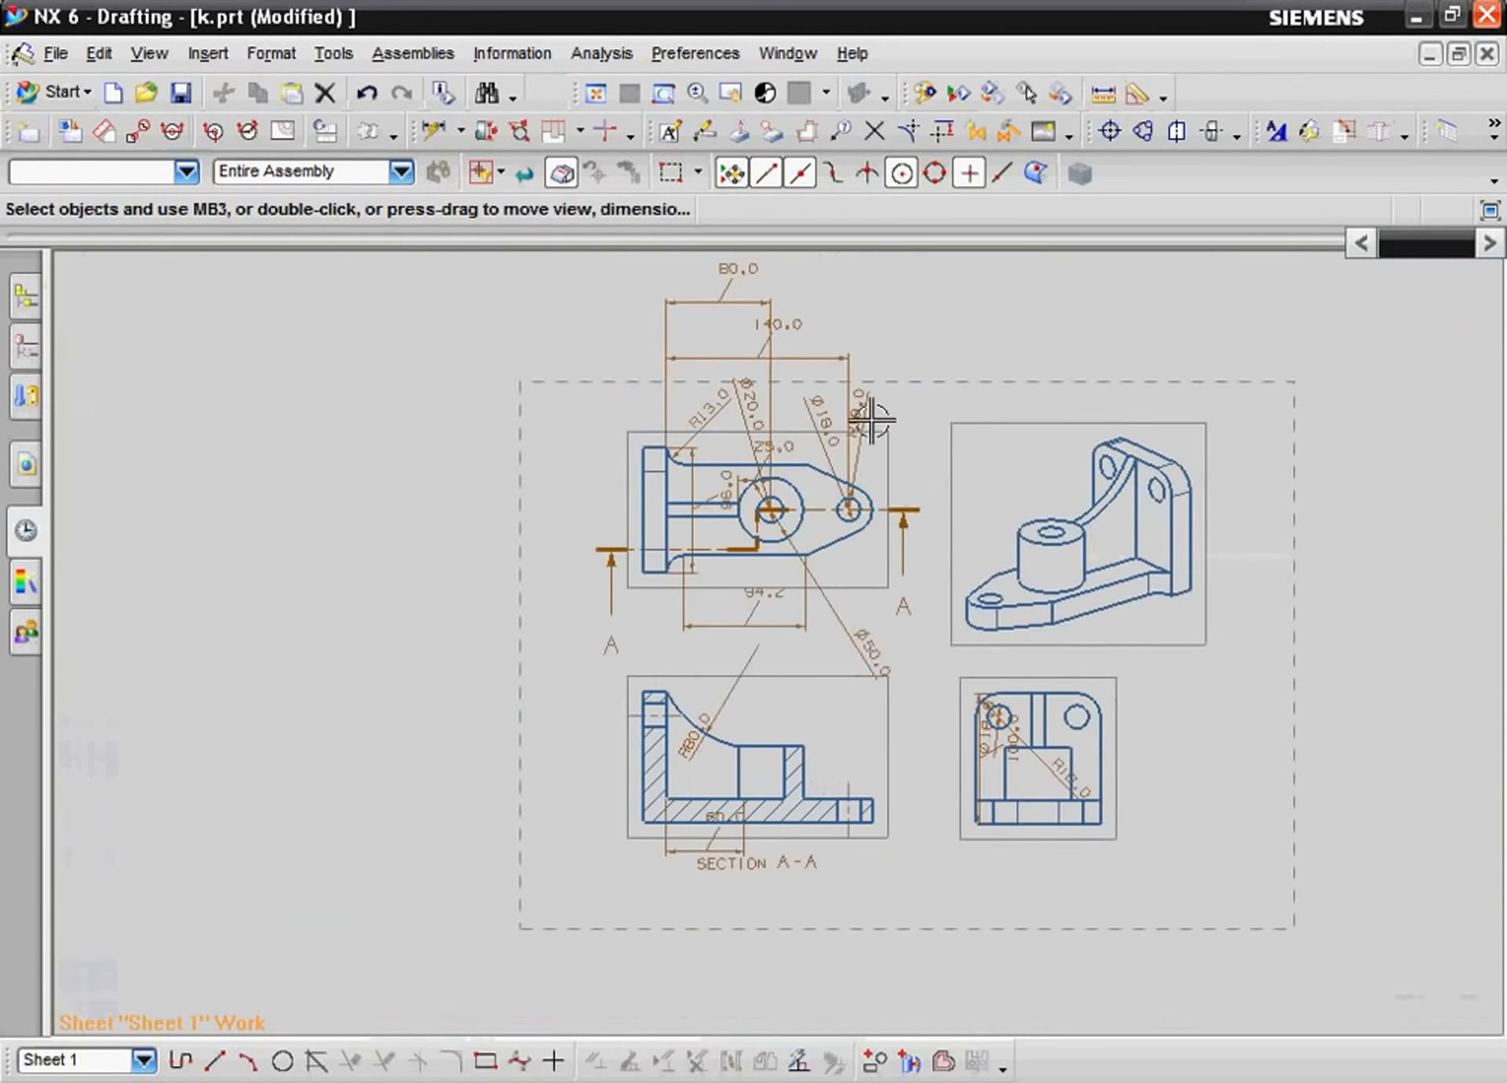
{"action": "scroll", "coordinate": [869, 416], "scroll_direction": "up", "scroll_amount": 5}
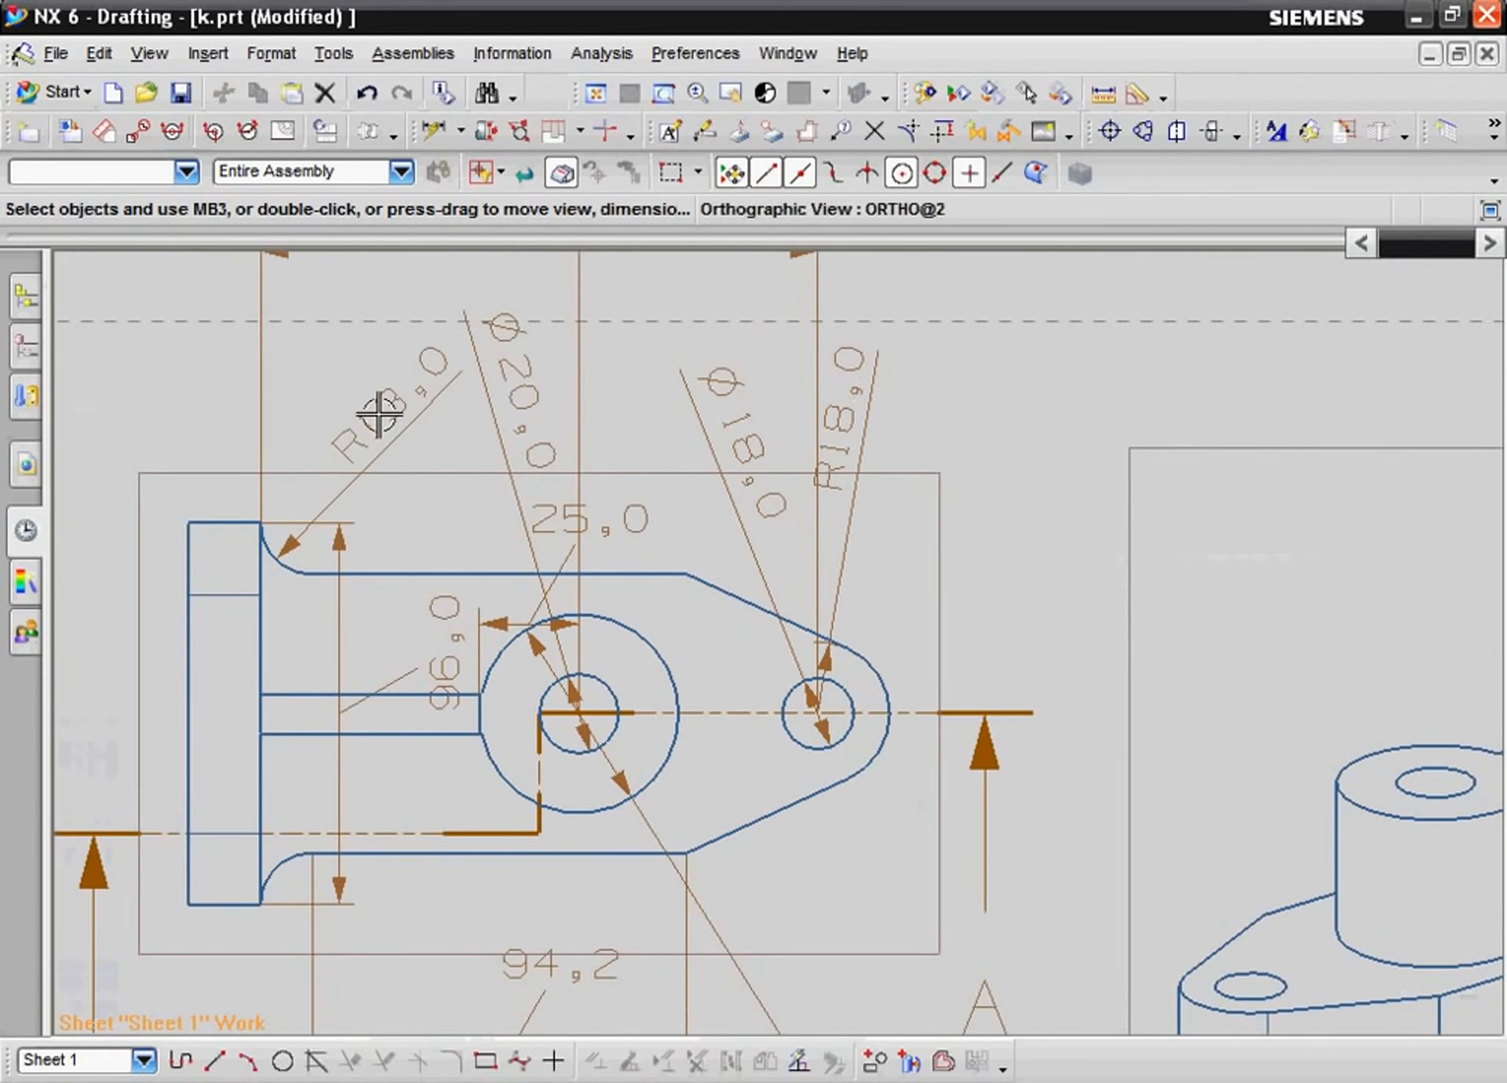
{"action": "left_click_drag", "start_coordinate": [379, 414], "coordinate": [378, 471]}
{"action": "mouse_move", "coordinate": [269, 370]}
{"action": "left_mouse_down"}
{"action": "mouse_move", "coordinate": [350, 605]}
{"action": "mouse_move", "coordinate": [357, 872]}
{"action": "mouse_move", "coordinate": [439, 867]}
{"action": "left_mouse_up"}
{"action": "scroll", "coordinate": [565, 832], "scroll_direction": "down", "scroll_amount": 4}
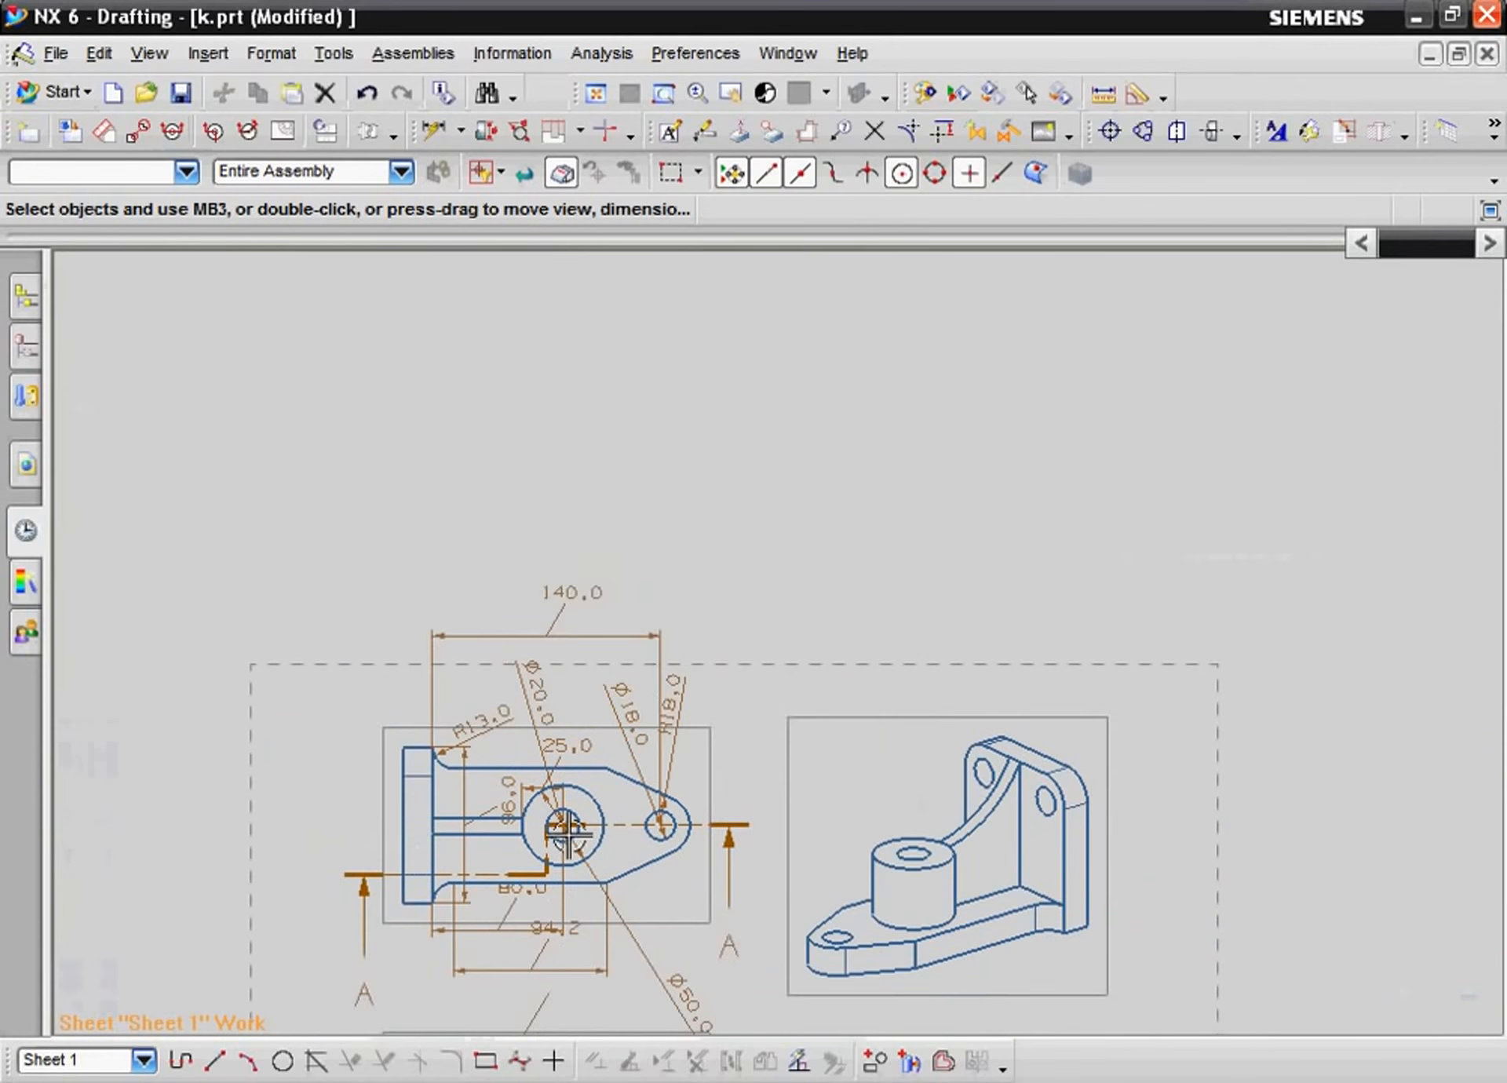
{"action": "left_click_drag", "start_coordinate": [592, 599], "coordinate": [407, 955]}
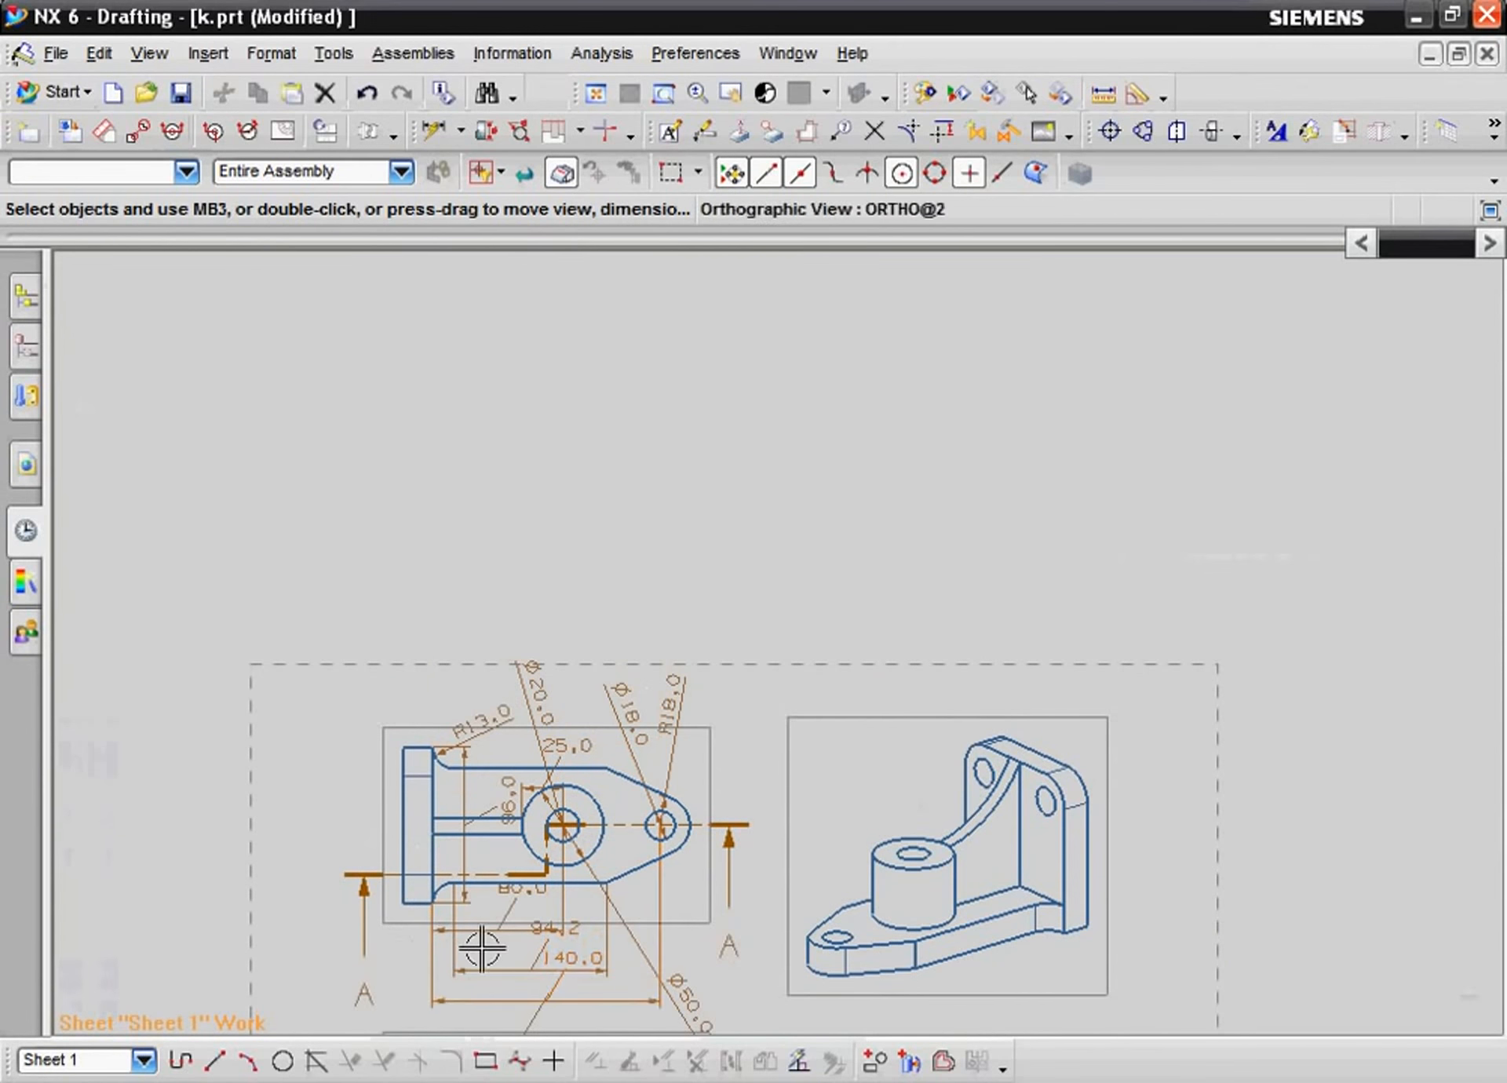
{"action": "key", "text": "ctrl+f"}
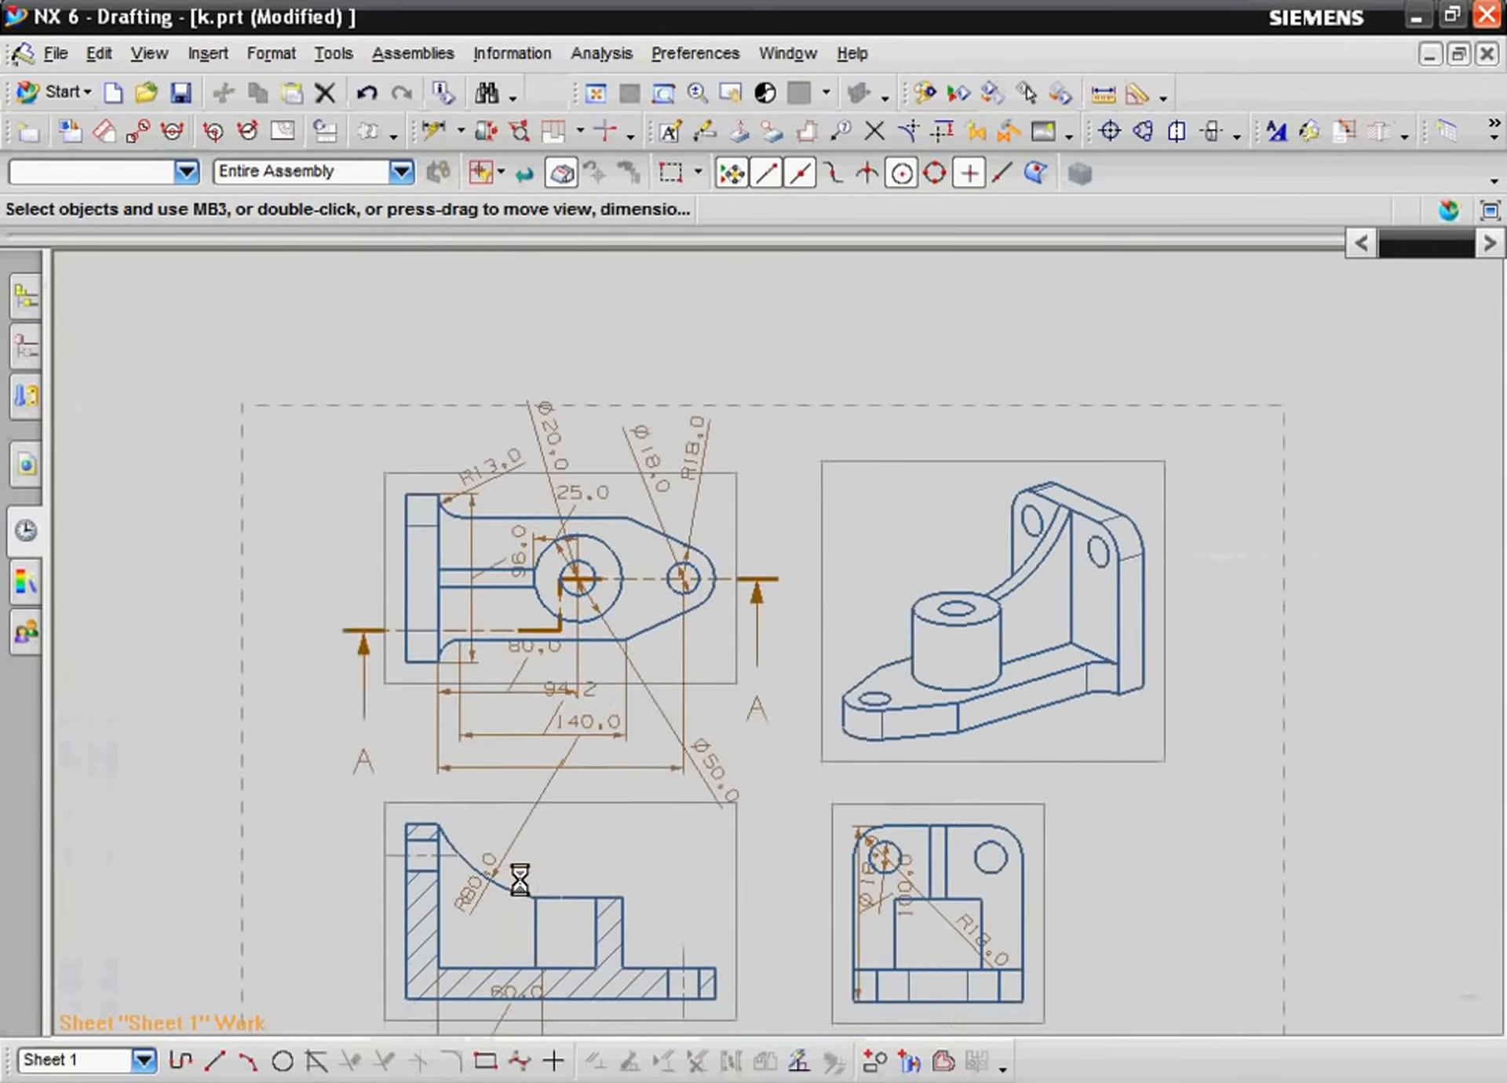